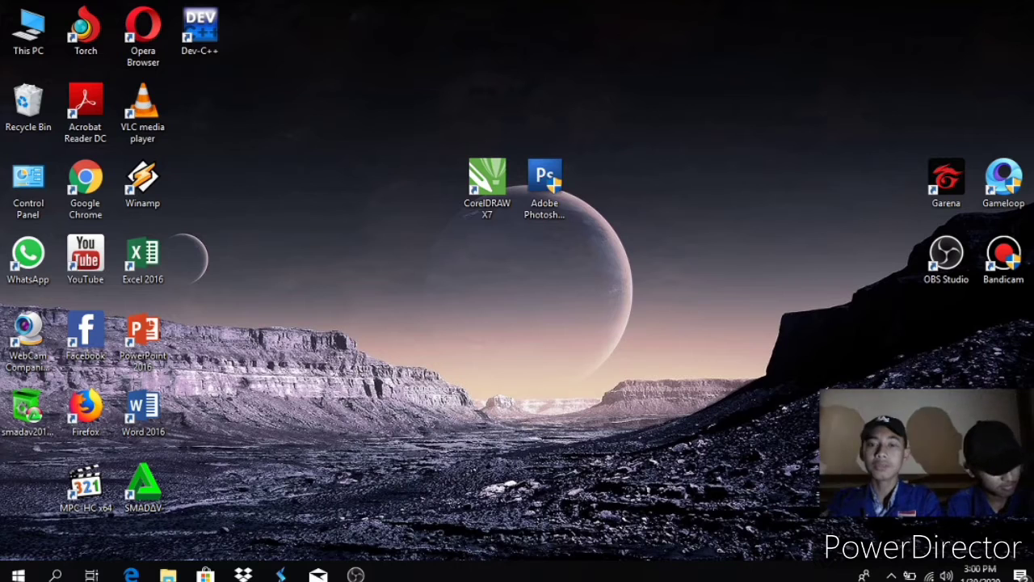
- Turn off the Wi-Fi connection and launch CorelDRAW X7
{"action": "left_click", "coordinate": [930, 573]}
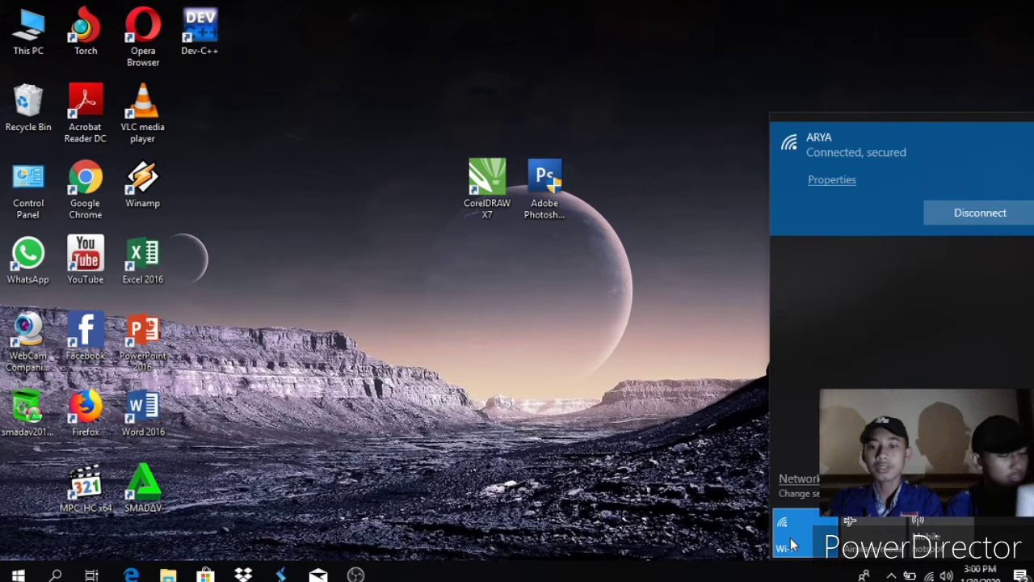
{"action": "left_click", "coordinate": [474, 192]}
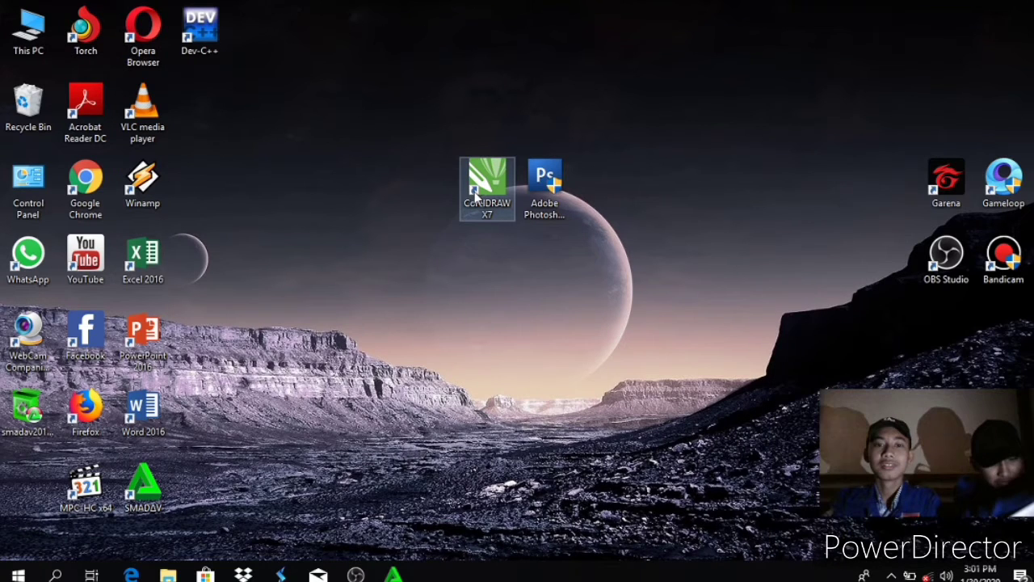
{"action": "double_click", "coordinate": [474, 192]}
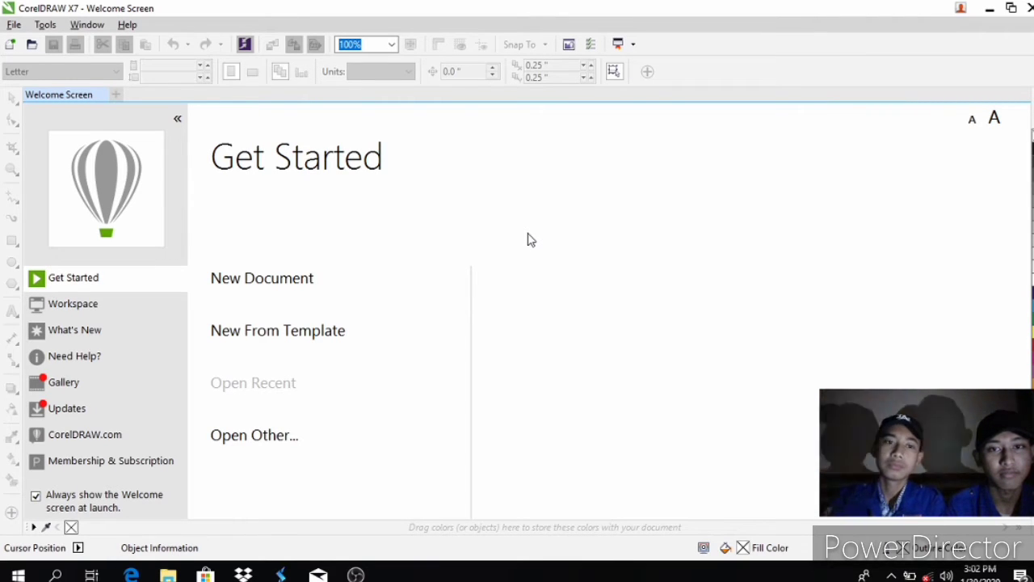
- Start a new document and name it "TUTORIal logo"
{"action": "key", "text": "ctrl+n"}
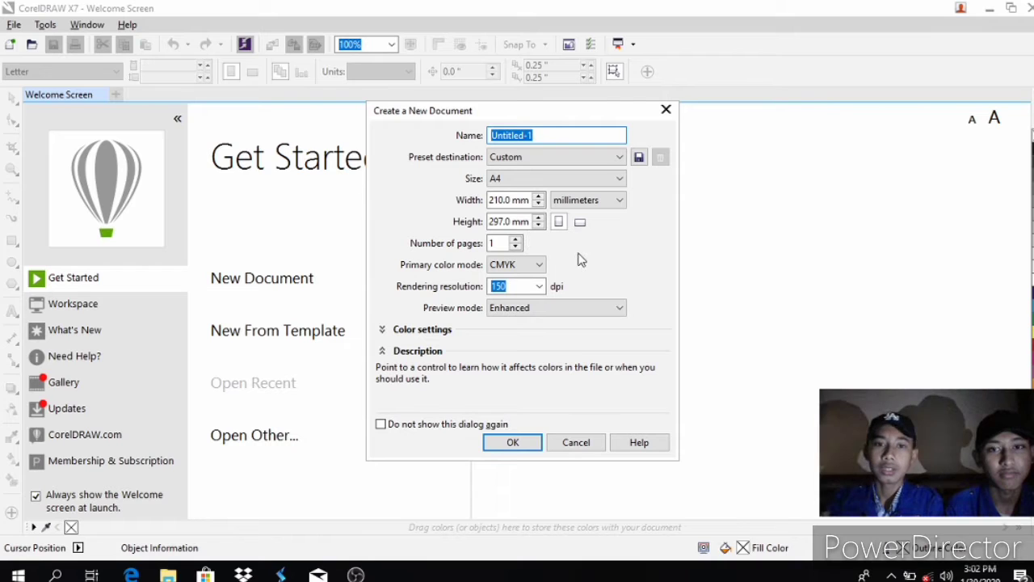
{"action": "left_click", "coordinate": [600, 138]}
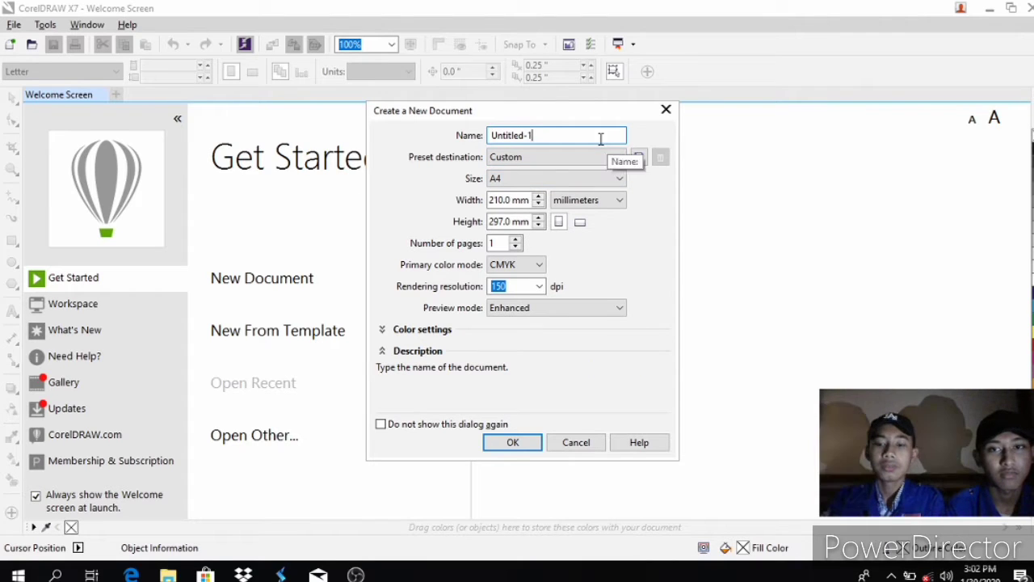
{"action": "key", "text": "BackSpace"}
{"action": "key", "text": "BackSpace"}
{"action": "key", "text": "BackSpace"}
{"action": "key", "text": "BackSpace"}
{"action": "key", "text": "BackSpace"}
{"action": "key", "text": "BackSpace"}
{"action": "key", "text": "BackSpace"}
{"action": "key", "text": "BackSpace"}
{"action": "key", "text": "BackSpace"}
{"action": "key", "text": "BackSpace"}
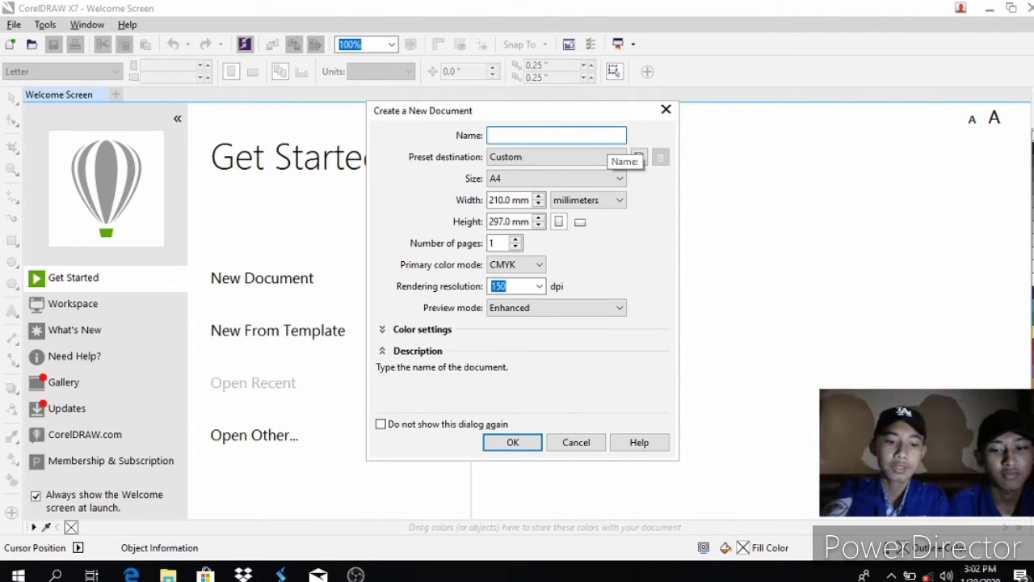
{"action": "type", "text": "TUTORI"}
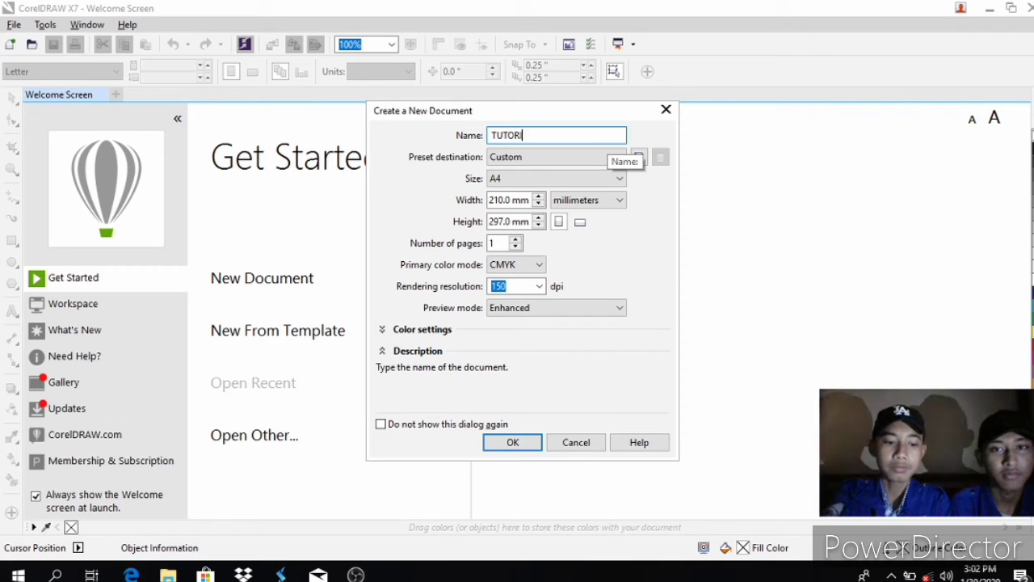
{"action": "type", "text": "al logo"}
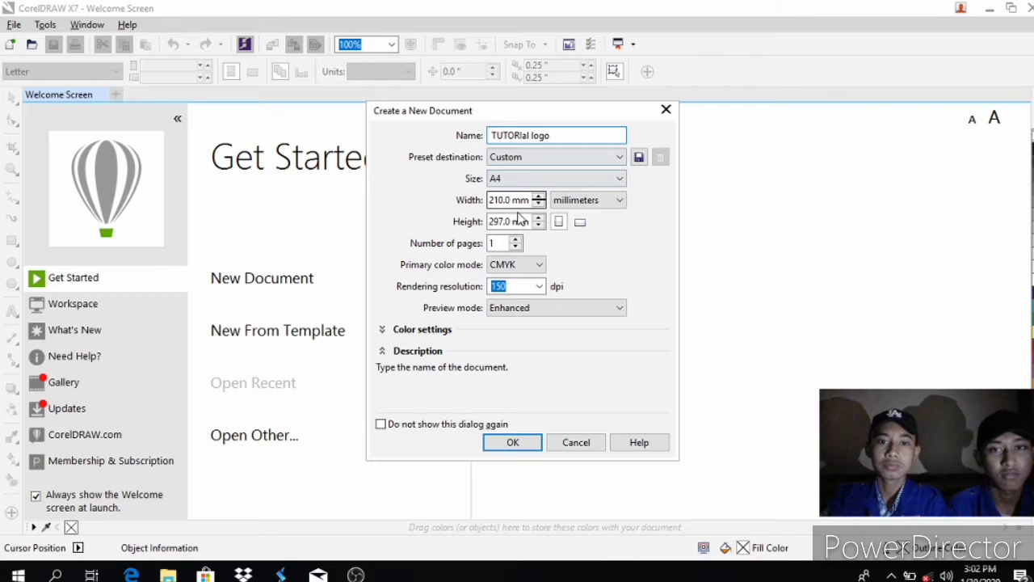
- Keep the Custom preset and A4 size, set the rendering resolution to 300 dpi, and create the document
{"action": "left_click", "coordinate": [623, 179]}
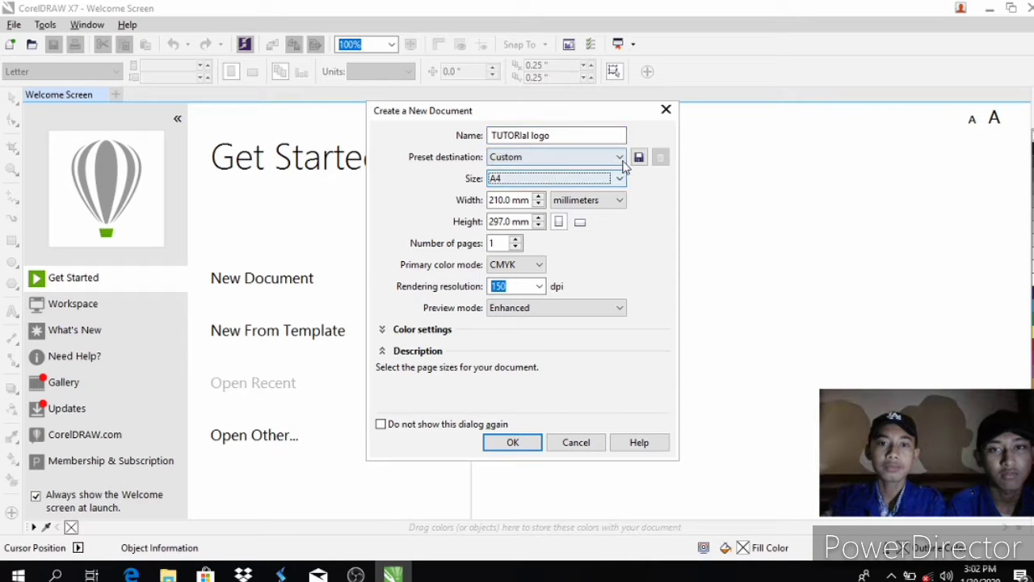
{"action": "left_click", "coordinate": [619, 158]}
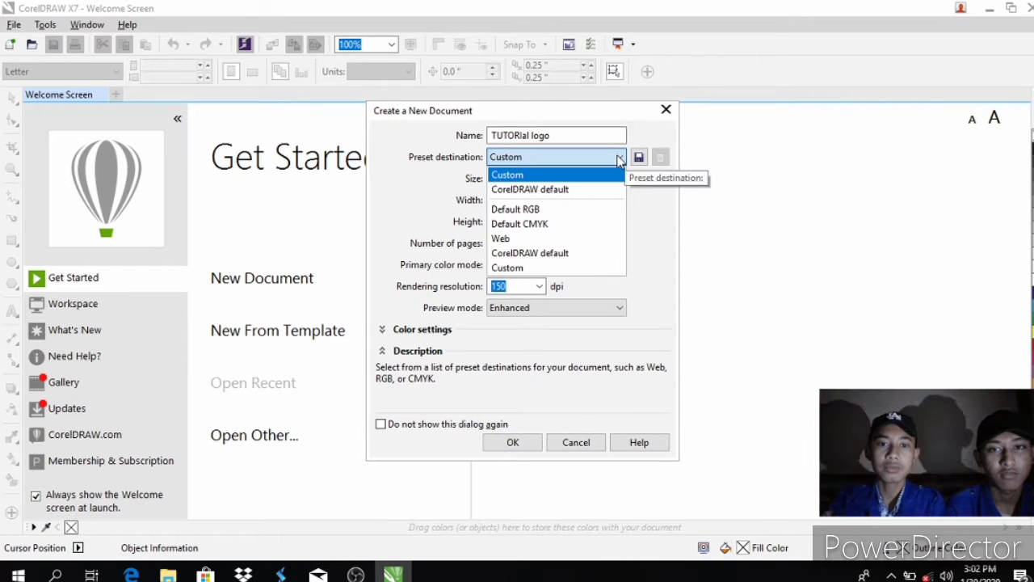
{"action": "left_click", "coordinate": [619, 158]}
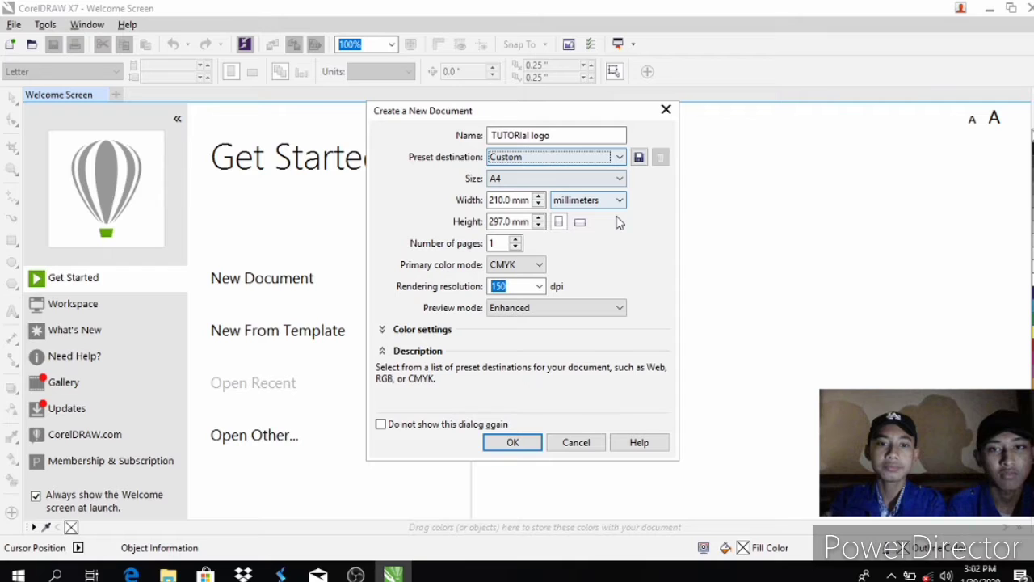
{"action": "left_click", "coordinate": [540, 288]}
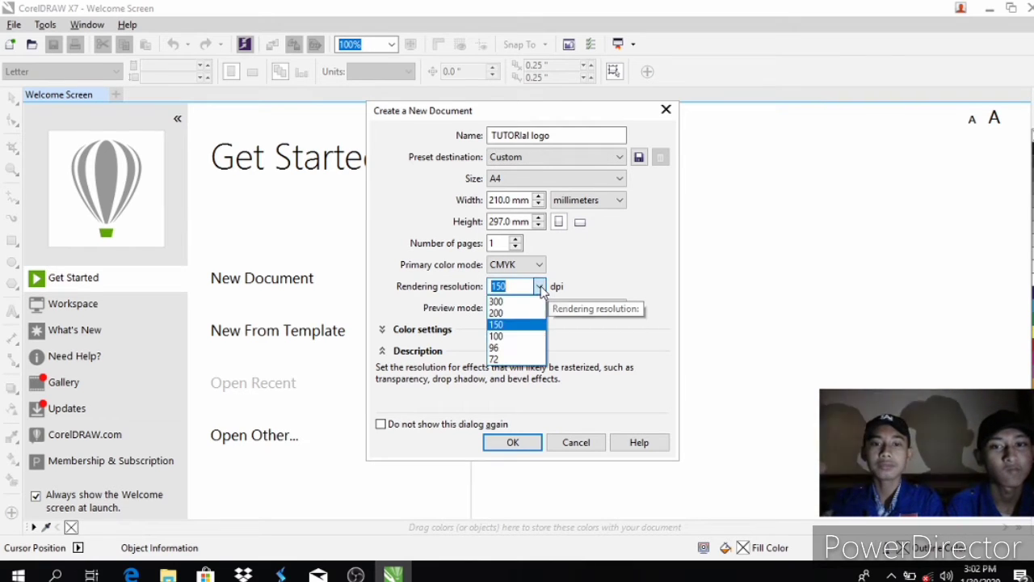
{"action": "left_click", "coordinate": [524, 298]}
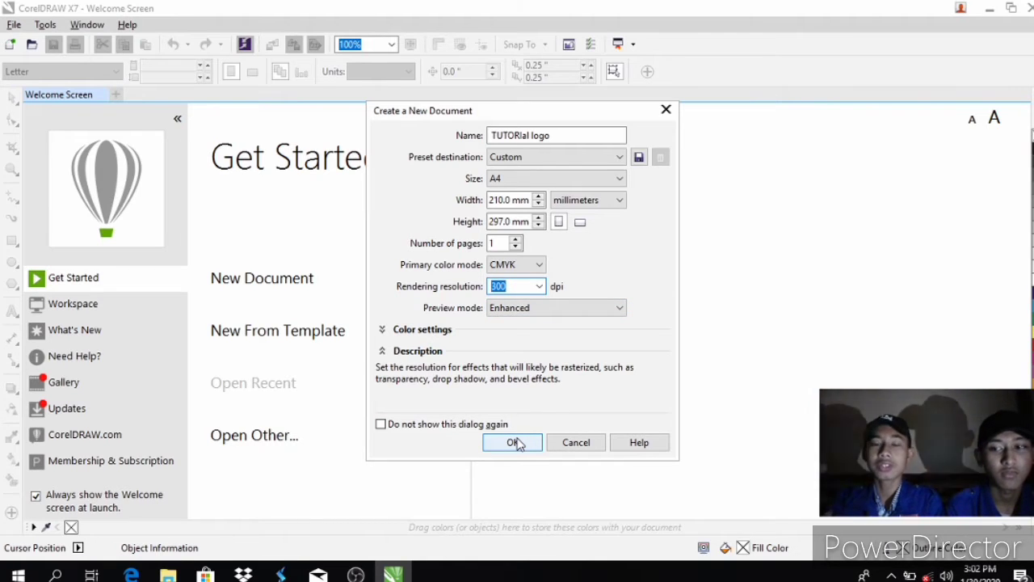
{"action": "left_click", "coordinate": [516, 442]}
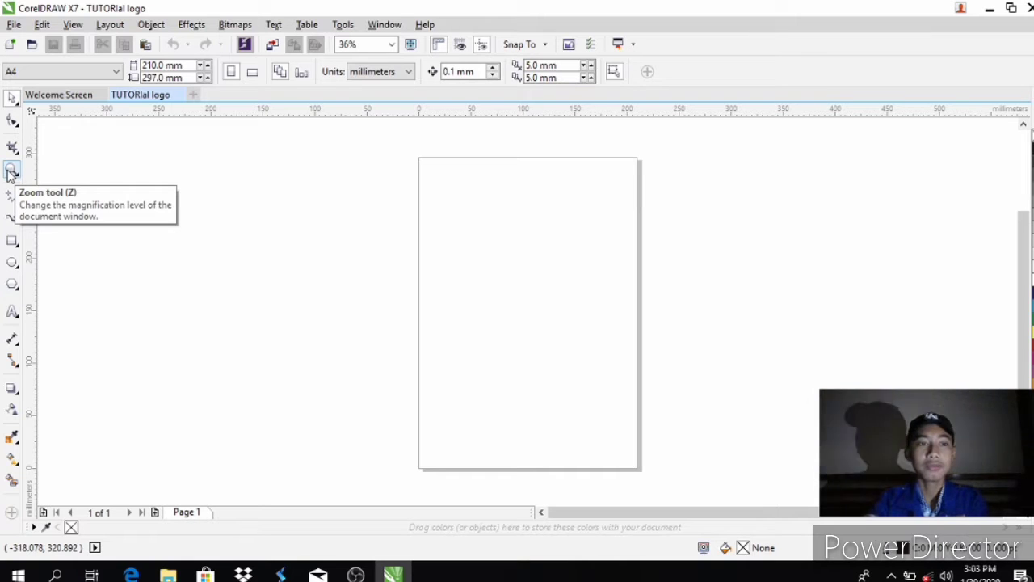
- Draw an ellipse about 58 mm wide and 61 mm high near the middle of the page and select it
{"action": "left_click", "coordinate": [10, 172]}
{"action": "left_click", "coordinate": [529, 297]}
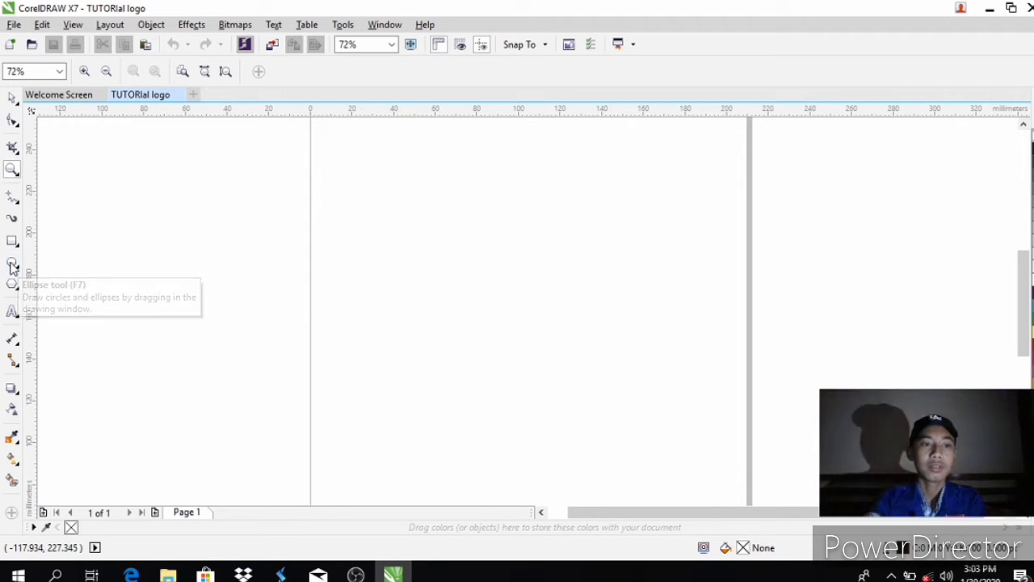
{"action": "left_click", "coordinate": [12, 264]}
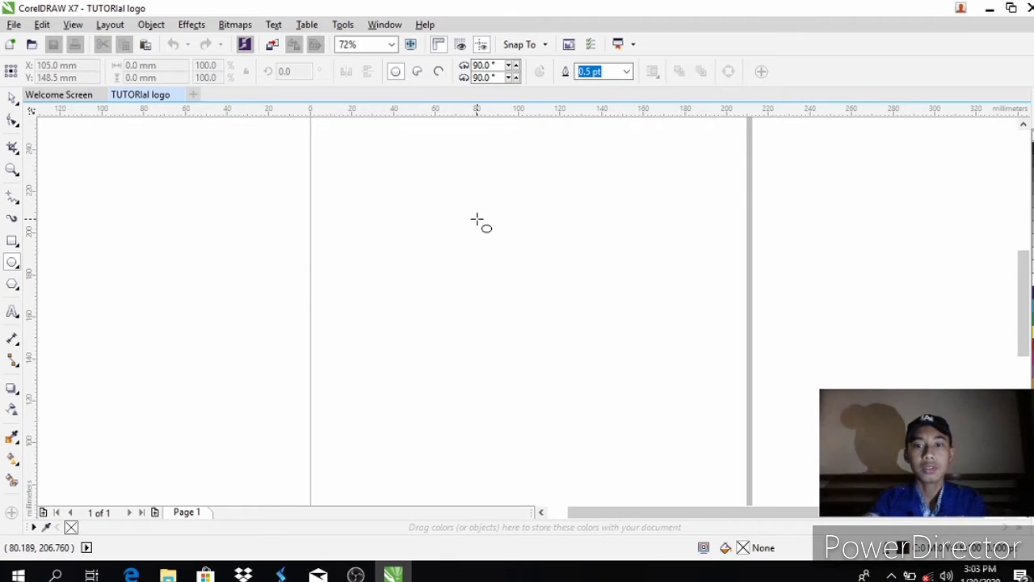
{"action": "left_click_drag", "start_coordinate": [478, 220], "coordinate": [598, 348]}
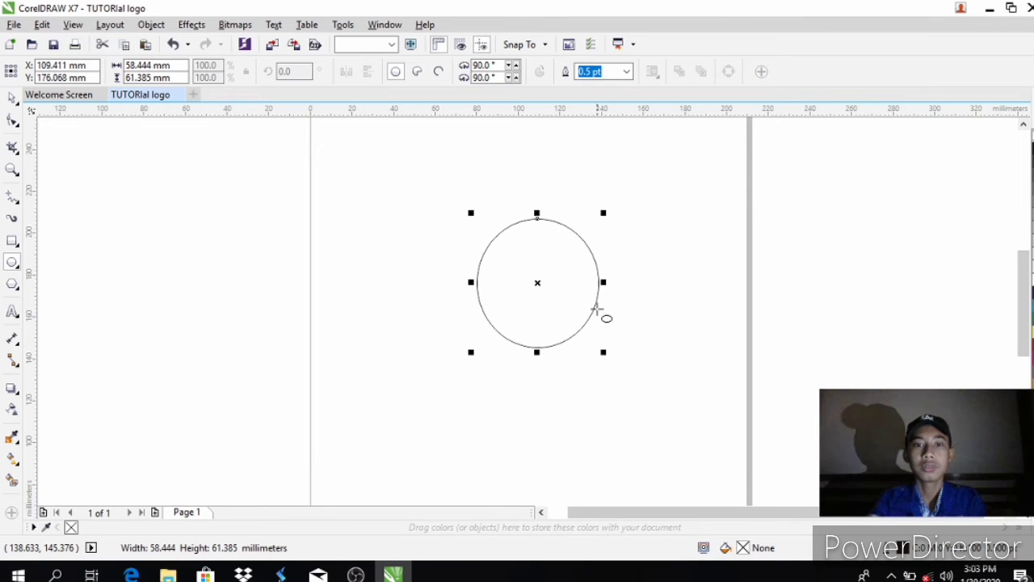
{"action": "left_click", "coordinate": [11, 98]}
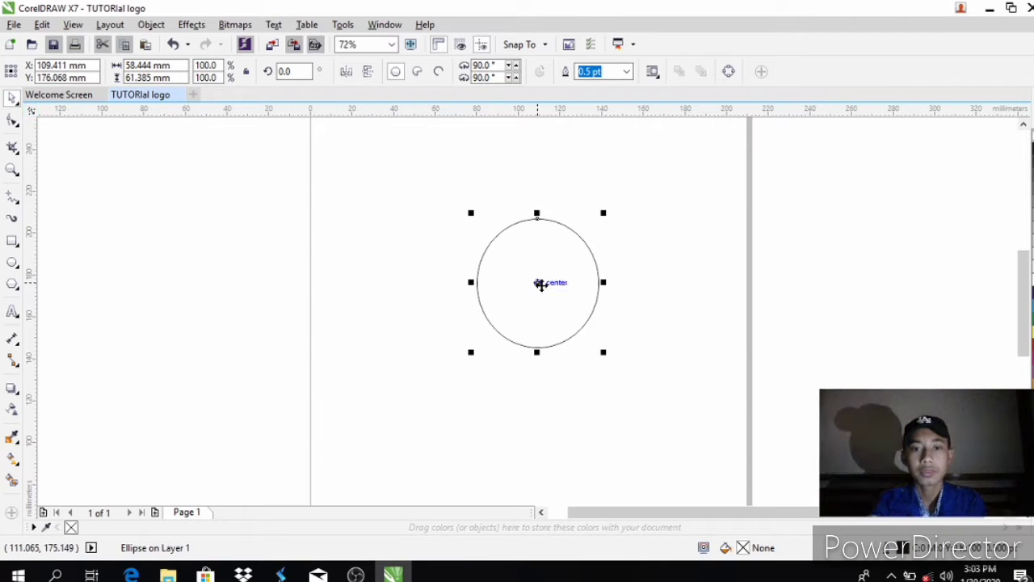
{"action": "left_click", "coordinate": [578, 236]}
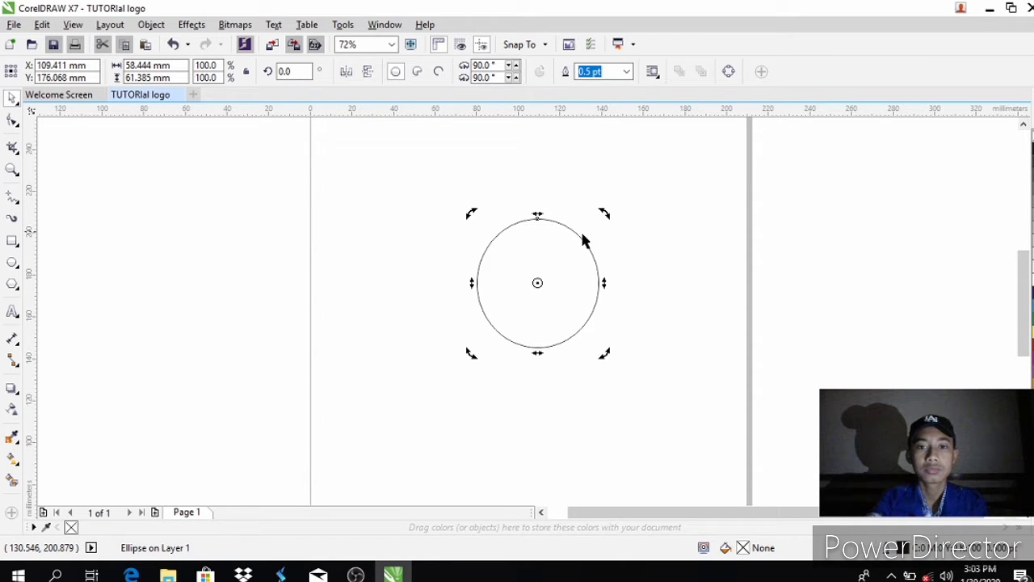
{"action": "left_click", "coordinate": [584, 241]}
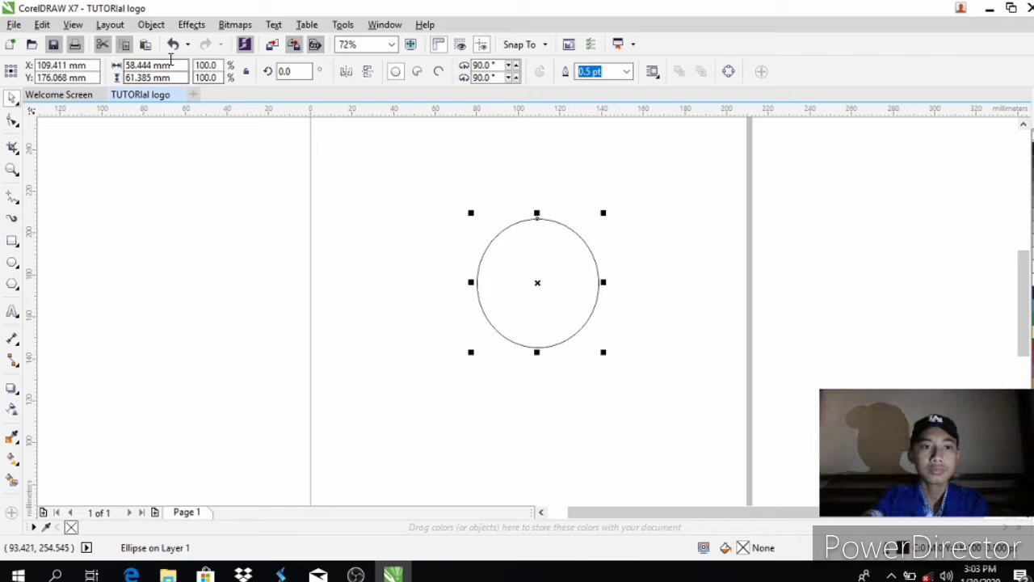
- Resize the ellipse to 35 mm wide and 35 mm high
{"action": "key", "text": "BackSpace"}
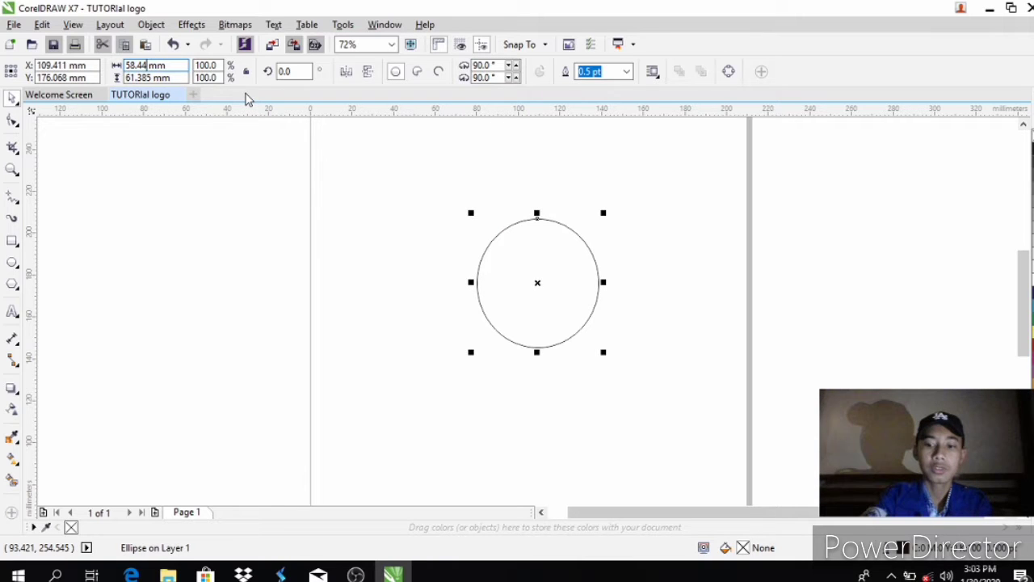
{"action": "key", "text": "BackSpace"}
{"action": "key", "text": "BackSpace"}
{"action": "key", "text": "BackSpace"}
{"action": "key", "text": "BackSpace"}
{"action": "key", "text": "BackSpace"}
{"action": "type", "text": "35"}
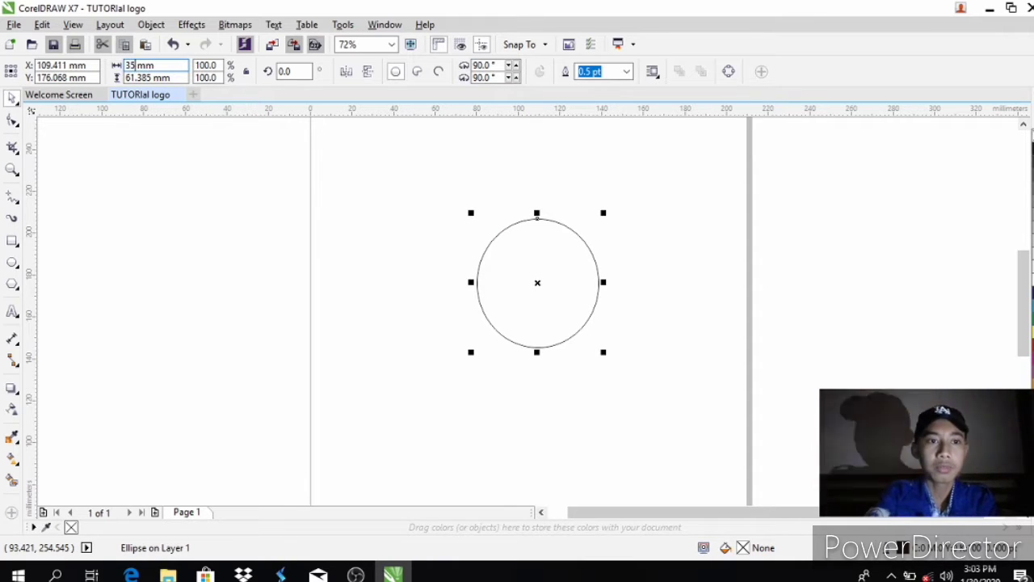
{"action": "key", "text": "Return"}
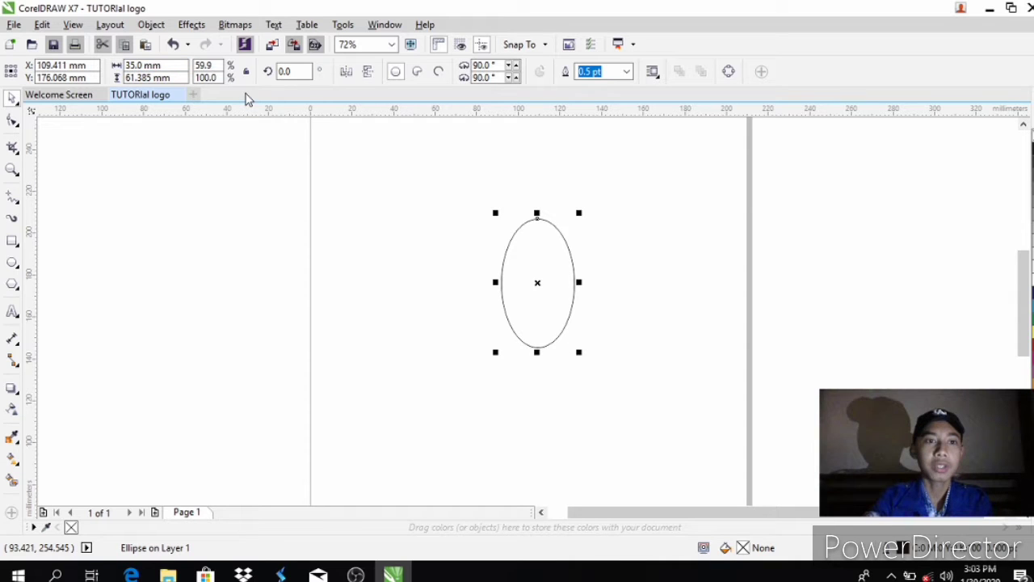
{"action": "double_click", "coordinate": [148, 77]}
{"action": "type", "text": "5"}
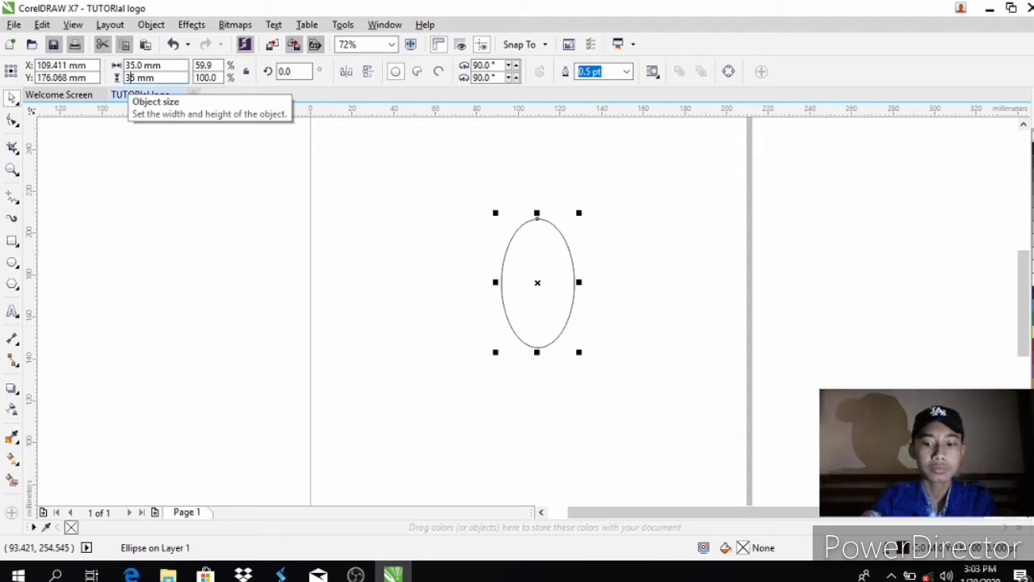
{"action": "type", "text": "3"}
{"action": "key", "text": "Return"}
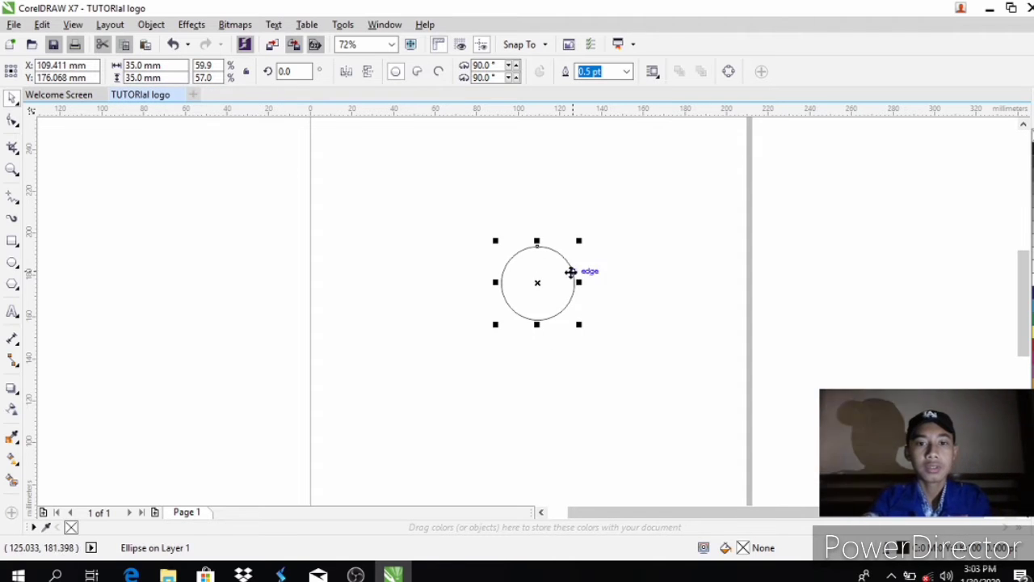
{"action": "left_click", "coordinate": [11, 170]}
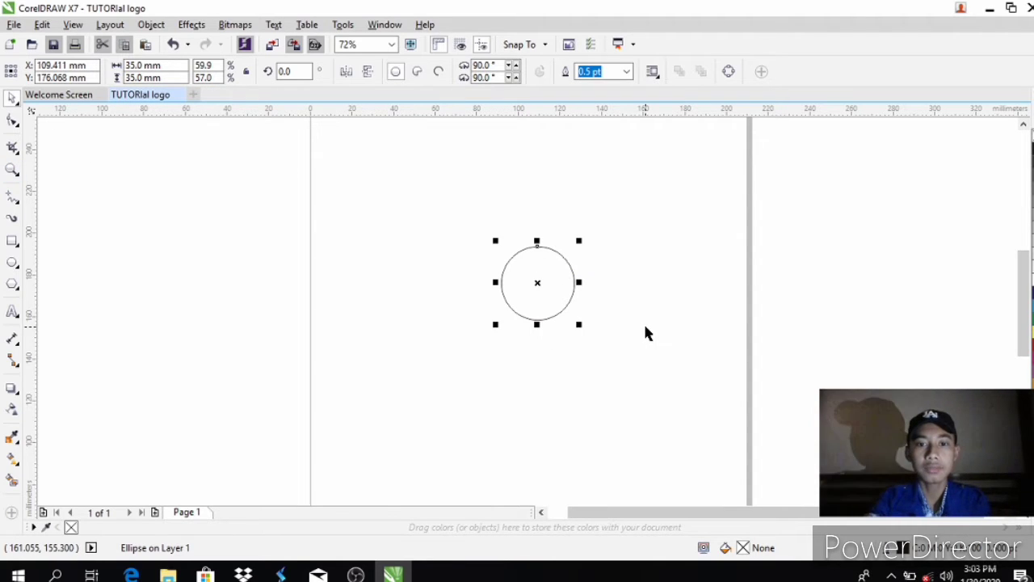
{"action": "left_click", "coordinate": [643, 322]}
{"action": "left_click", "coordinate": [508, 273]}
{"action": "left_click", "coordinate": [507, 273]}
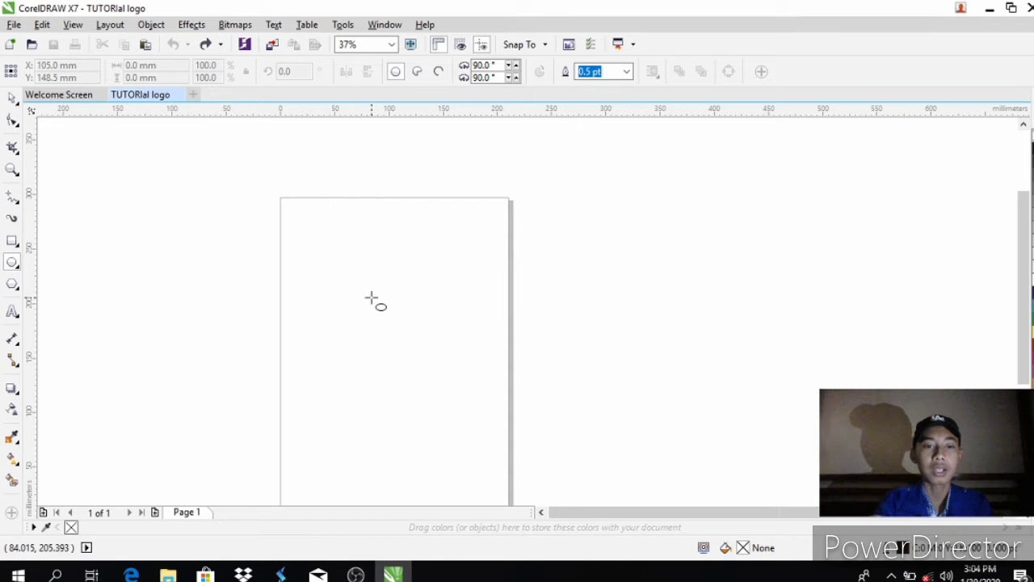
- Draw a perfect circle about 59 mm in diameter near the middle of the page and select it
{"action": "left_click_drag", "start_coordinate": [371, 298], "coordinate": [437, 365]}
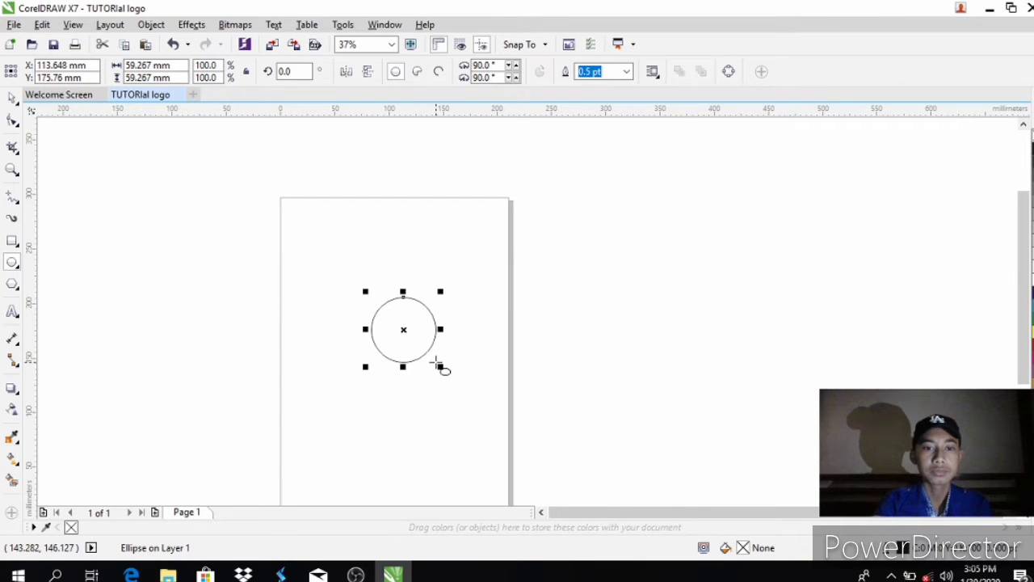
{"action": "key", "text": "z"}
{"action": "left_click", "coordinate": [529, 318]}
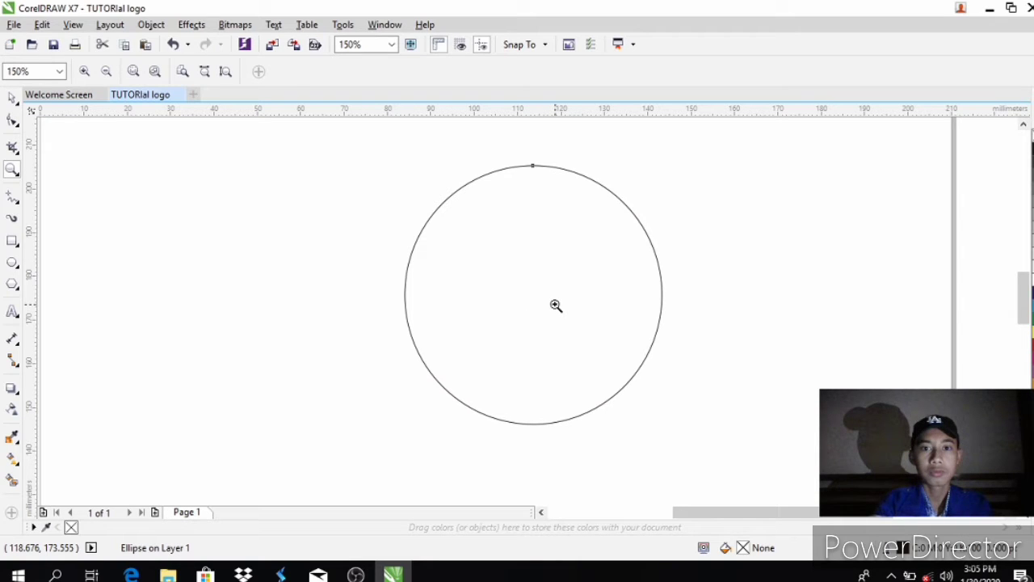
{"action": "scroll", "coordinate": [386, 156], "scroll_direction": "right", "scroll_amount": 1}
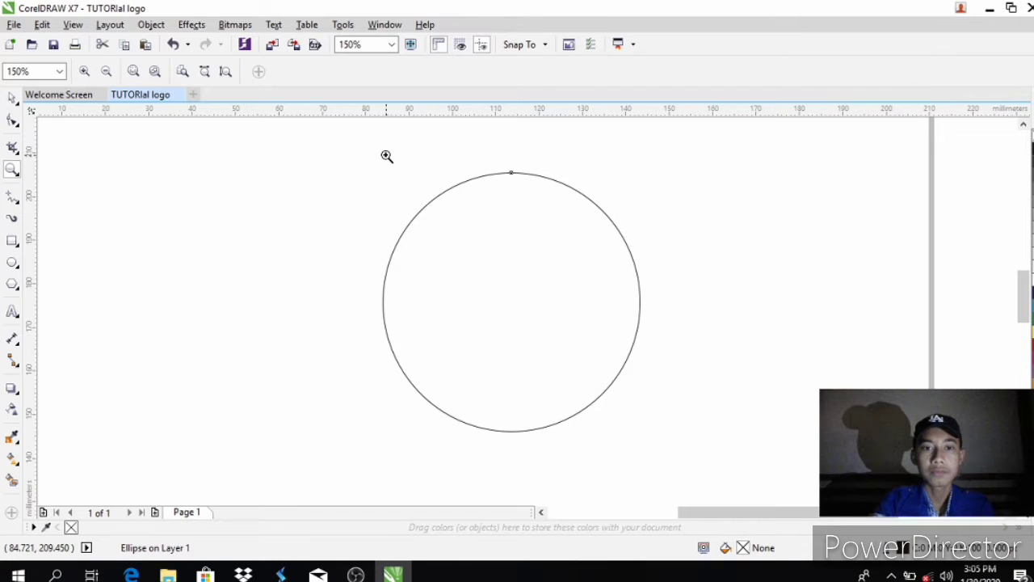
{"action": "key", "text": "space"}
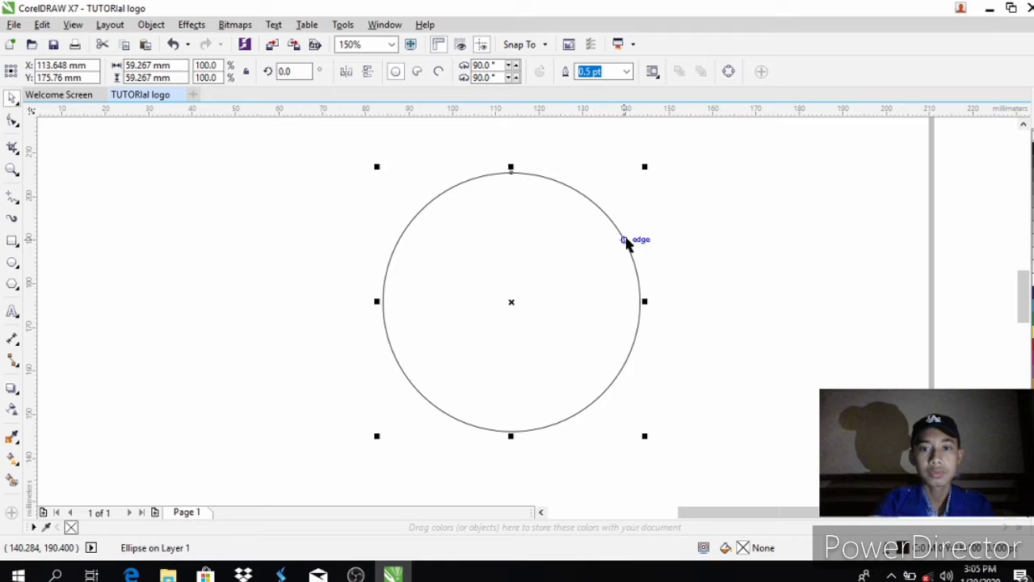
{"action": "left_click", "coordinate": [626, 242]}
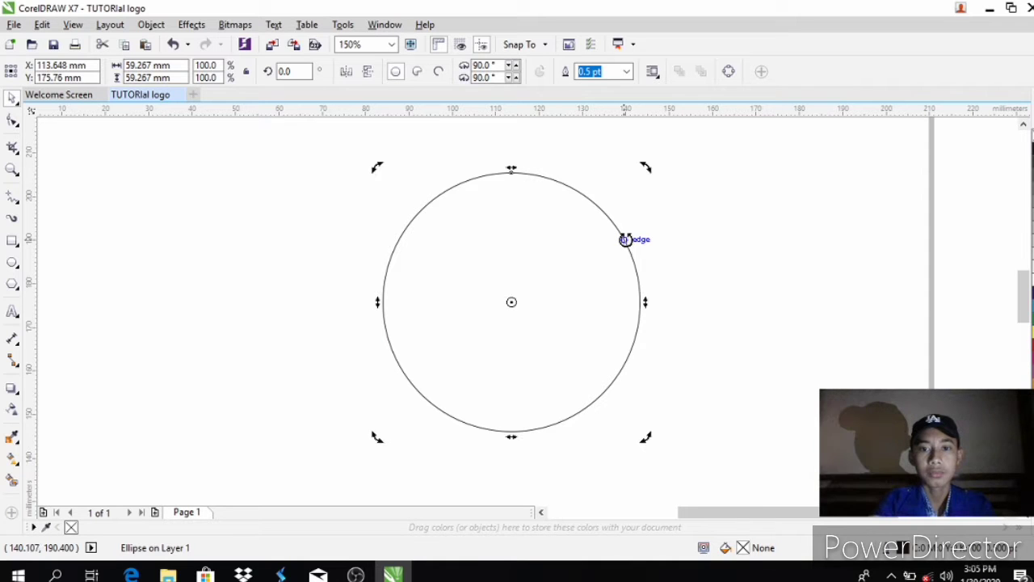
{"action": "right_click", "coordinate": [626, 240]}
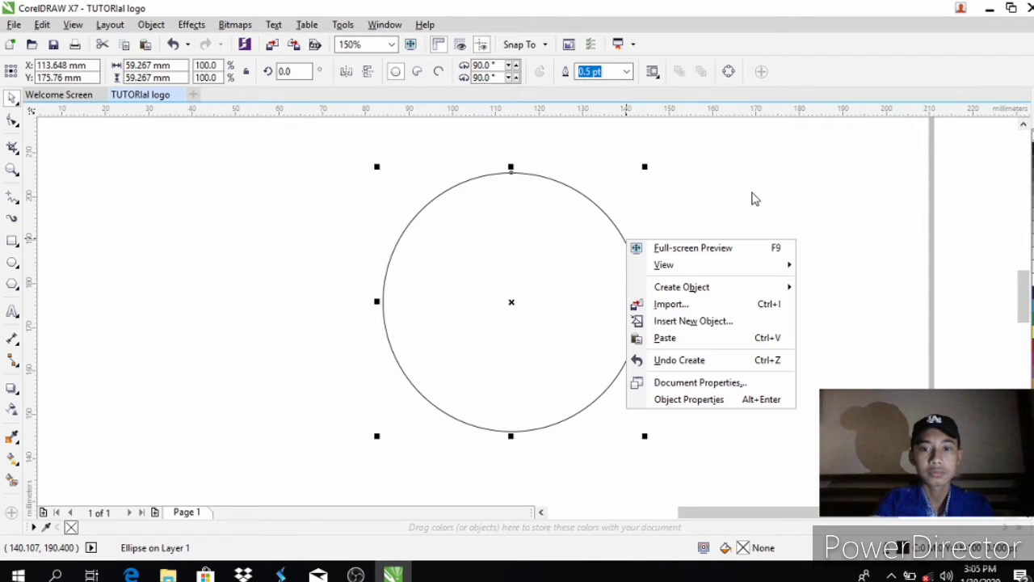
{"action": "left_click", "coordinate": [753, 199]}
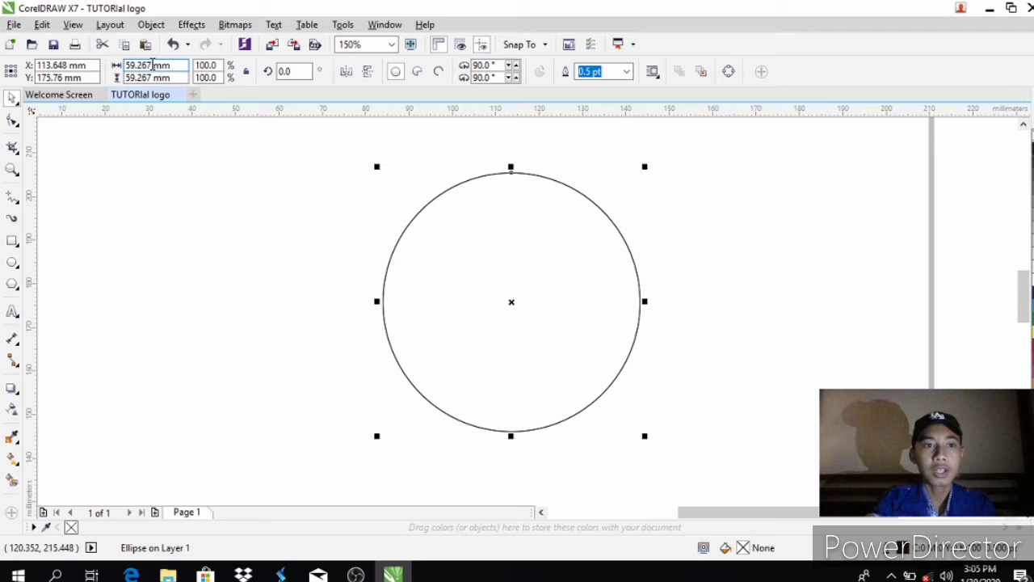
- Resize the selected copy of the large circle to 25 mm wide and 25 mm high
{"action": "double_click", "coordinate": [172, 61]}
{"action": "key", "text": "BackSpace"}
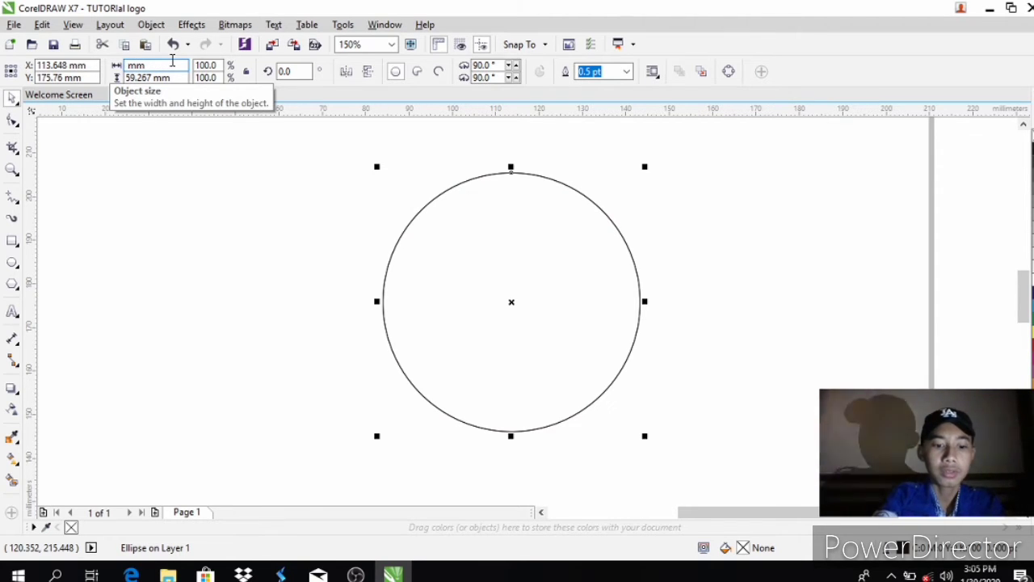
{"action": "type", "text": "25"}
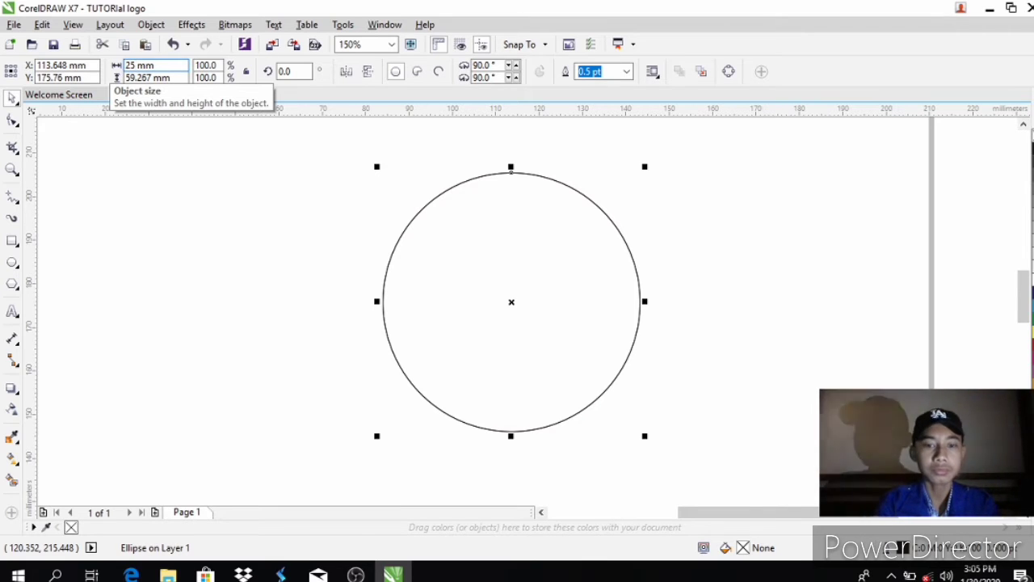
{"action": "key", "text": "Return"}
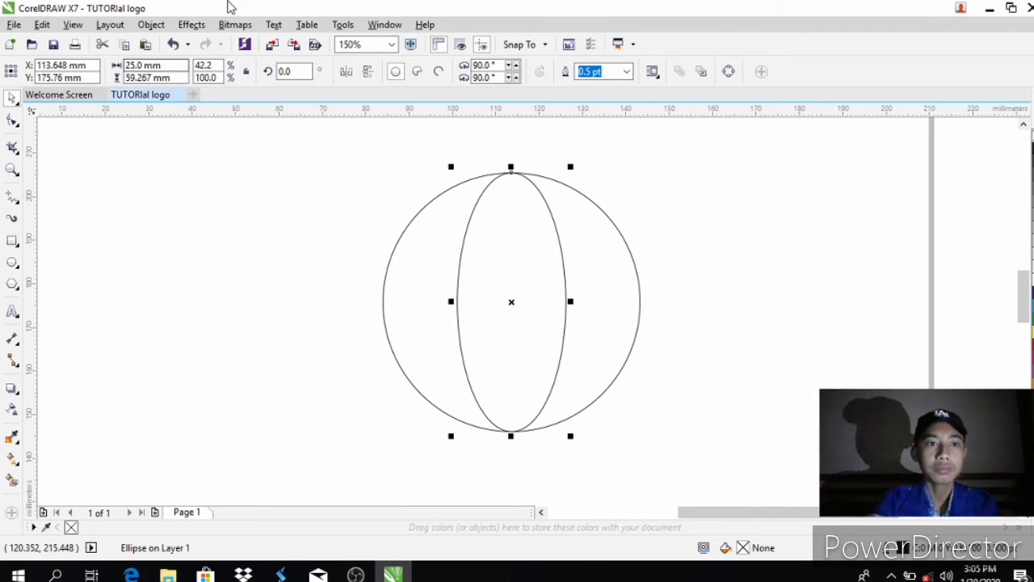
{"action": "left_click", "coordinate": [150, 78]}
{"action": "left_click", "coordinate": [151, 77]}
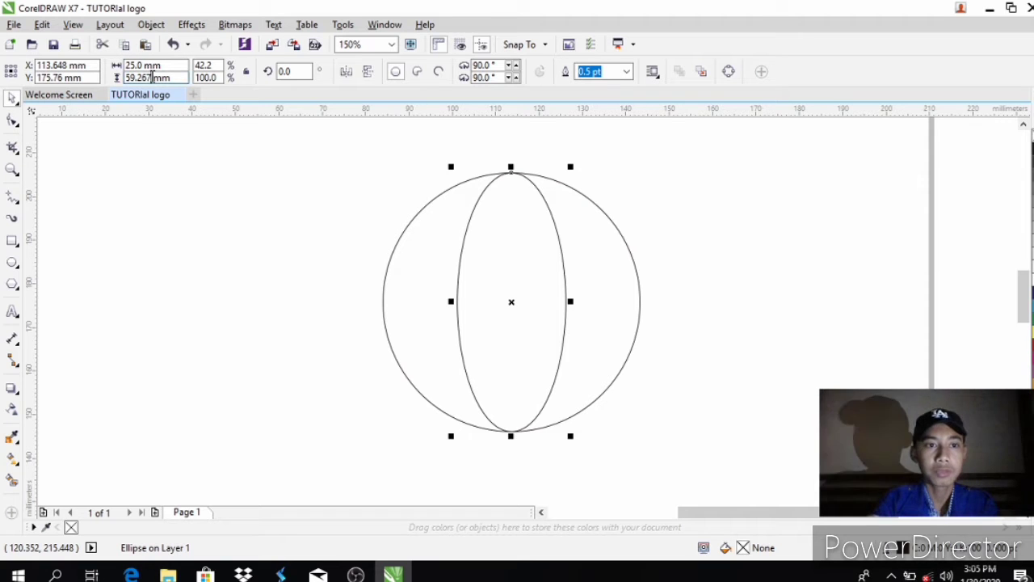
{"action": "key", "text": "BackSpace"}
{"action": "key", "text": "BackSpace"}
{"action": "key", "text": "BackSpace"}
{"action": "key", "text": "BackSpace"}
{"action": "key", "text": "BackSpace"}
{"action": "key", "text": "BackSpace"}
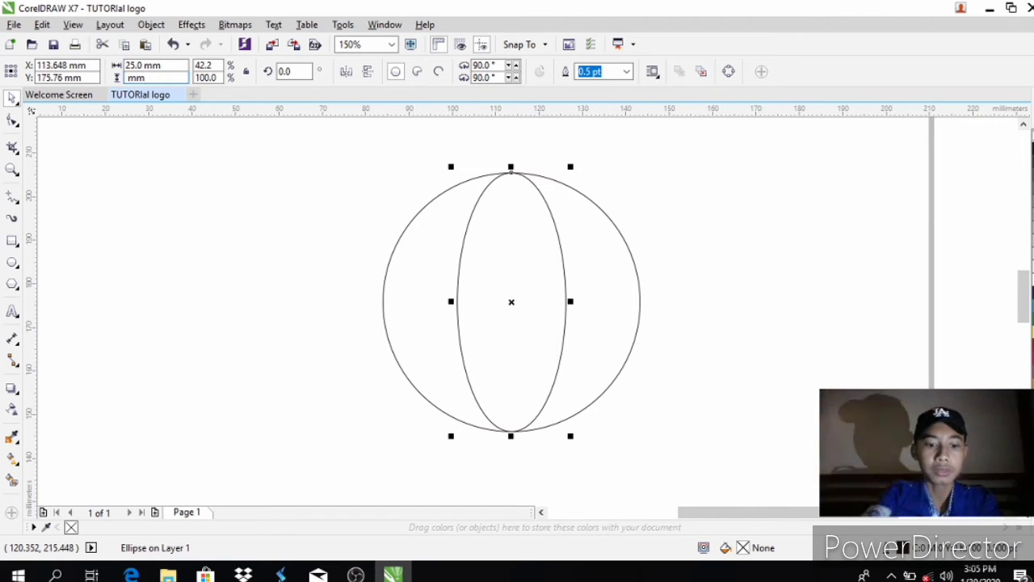
{"action": "type", "text": "25"}
{"action": "key", "text": "Return"}
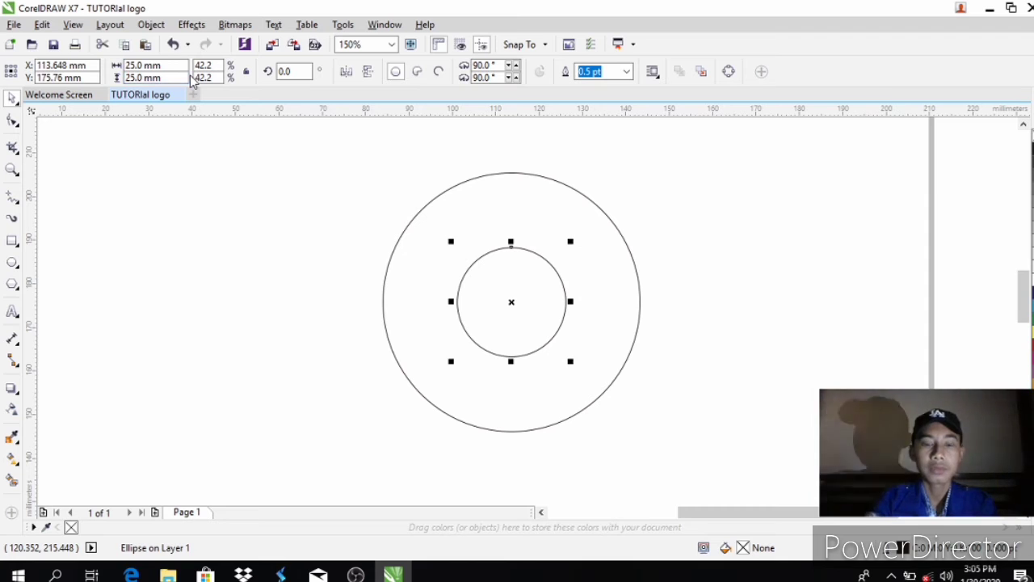
- Duplicate the large outer circle in place and set the copy's width to 23 mm
{"action": "left_click", "coordinate": [634, 277]}
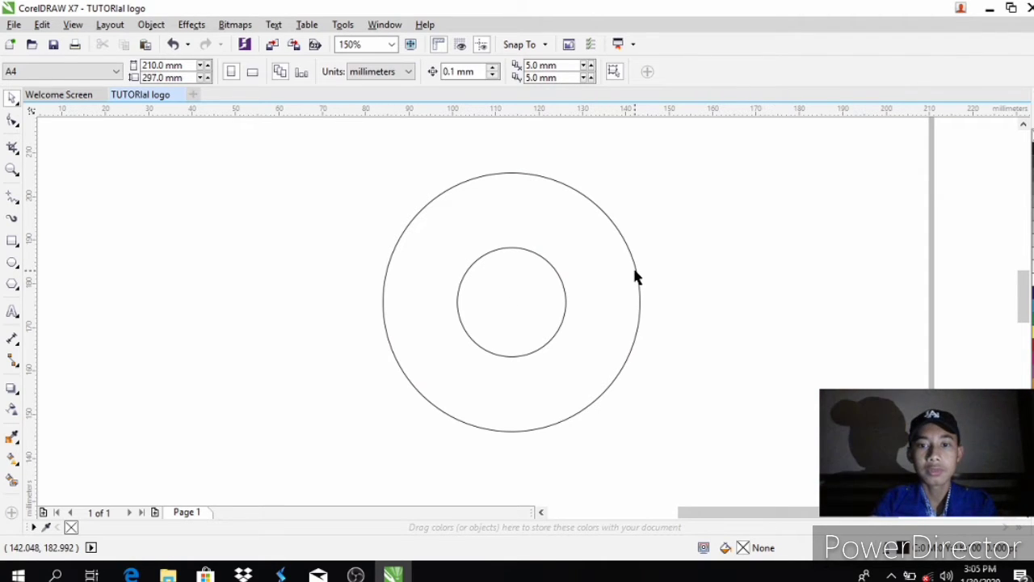
{"action": "left_click", "coordinate": [635, 271]}
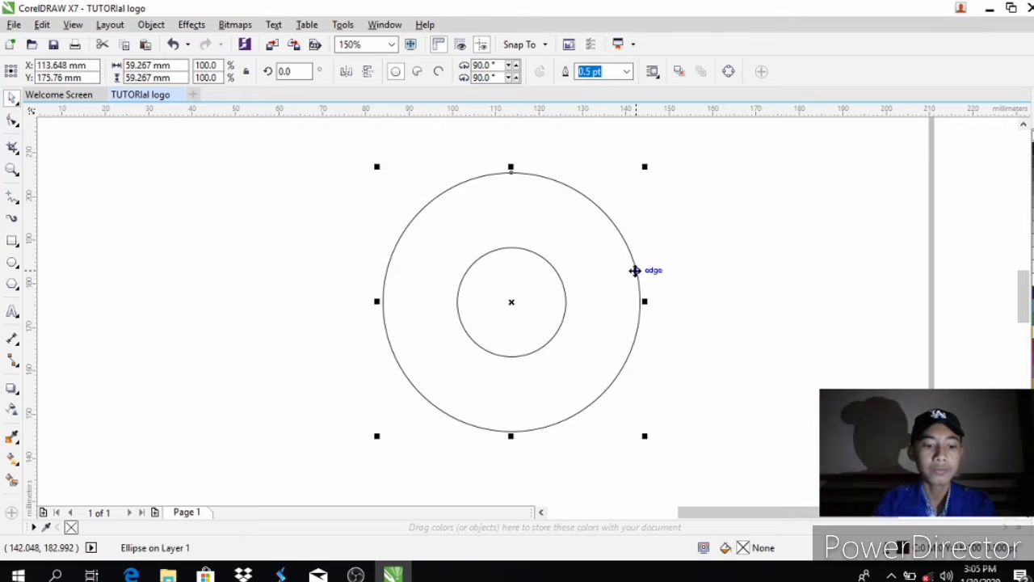
{"action": "left_click", "coordinate": [635, 271]}
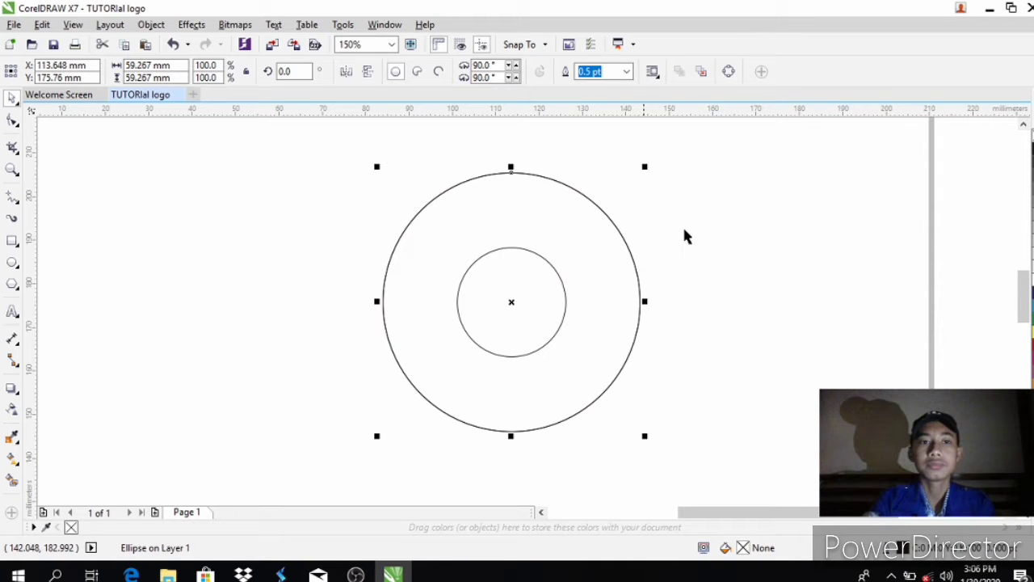
{"action": "left_click", "coordinate": [172, 65]}
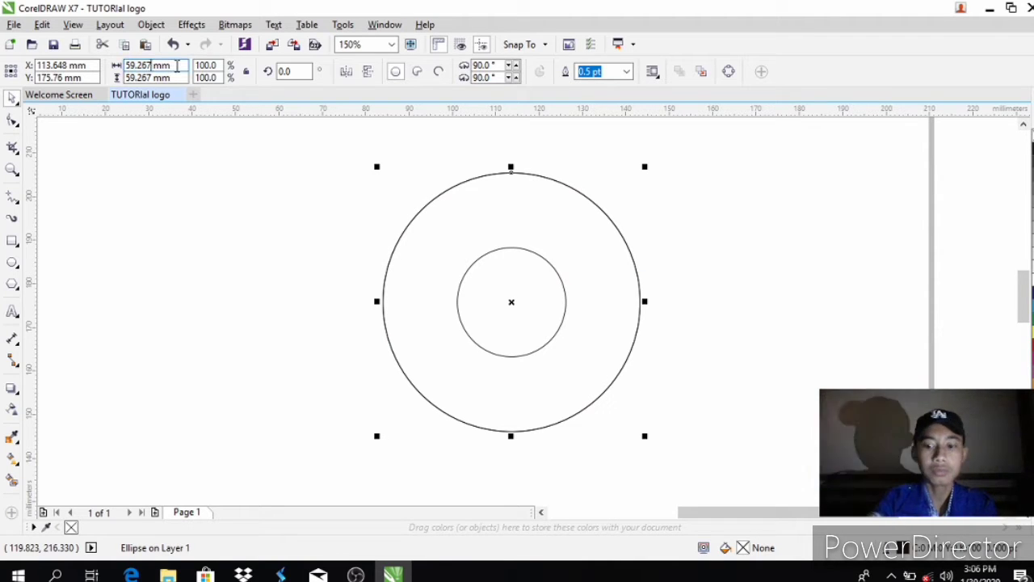
{"action": "key", "text": "BackSpace"}
{"action": "key", "text": "BackSpace"}
{"action": "key", "text": "BackSpace"}
{"action": "key", "text": "BackSpace"}
{"action": "key", "text": "BackSpace"}
{"action": "key", "text": "BackSpace"}
{"action": "type", "text": "23"}
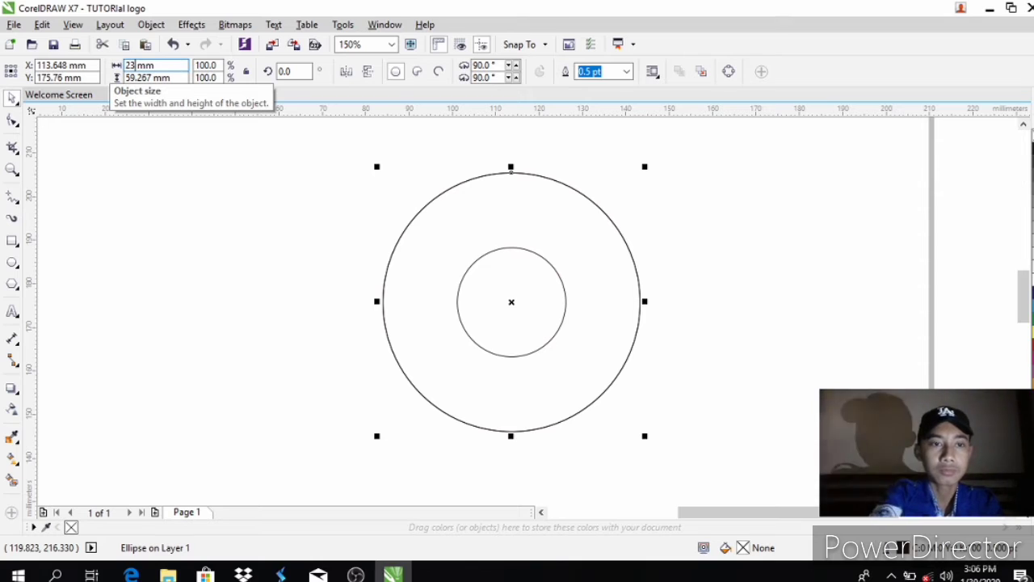
{"action": "key", "text": "Return"}
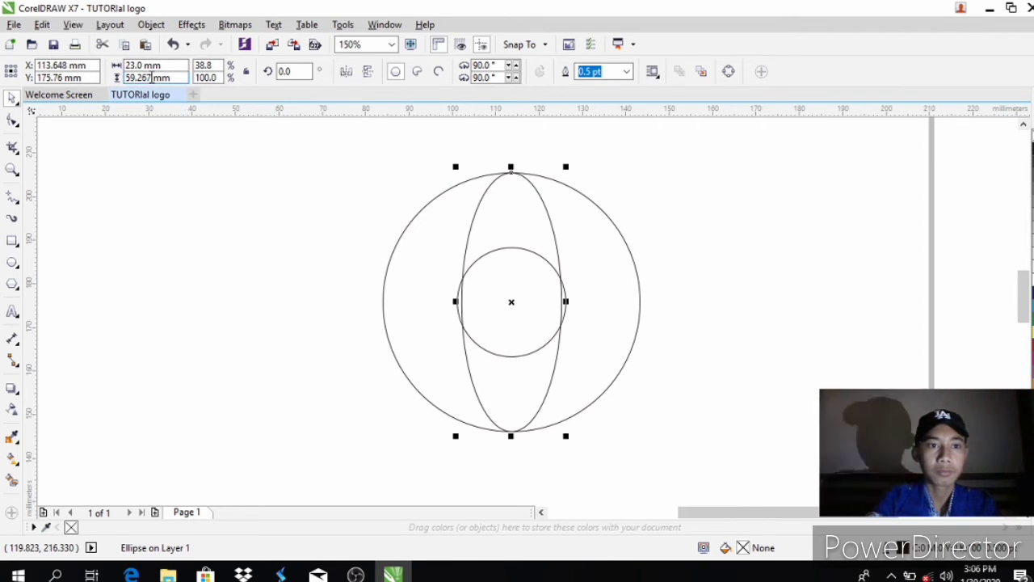
- Set the height of the narrow ellipse to 23 mm
{"action": "key", "text": "Right"}
{"action": "key", "text": "Delete"}
{"action": "key", "text": "Delete"}
{"action": "key", "text": "Delete"}
{"action": "key", "text": "Delete"}
{"action": "key", "text": "Delete"}
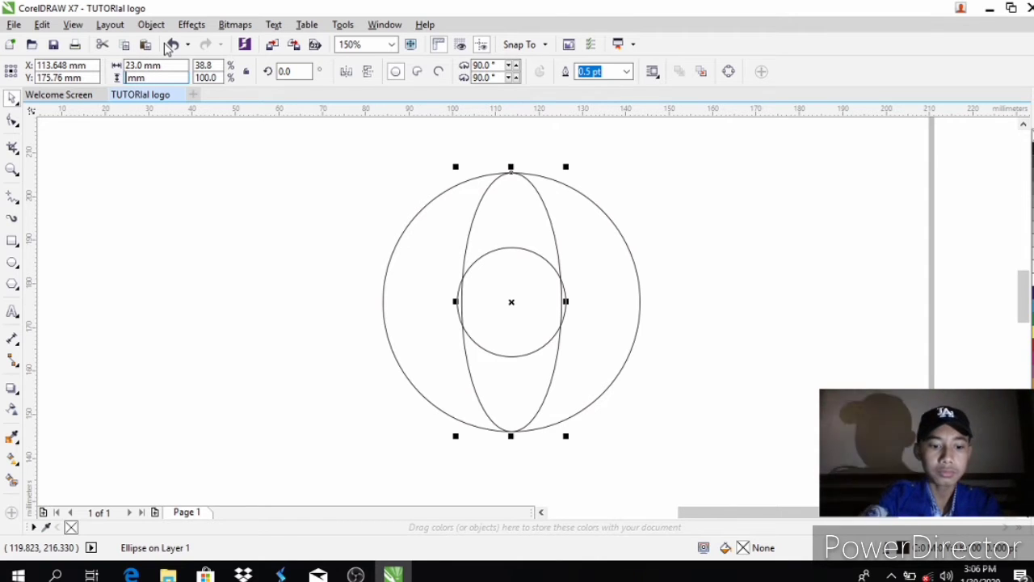
{"action": "key", "text": "BackSpace"}
{"action": "type", "text": "23"}
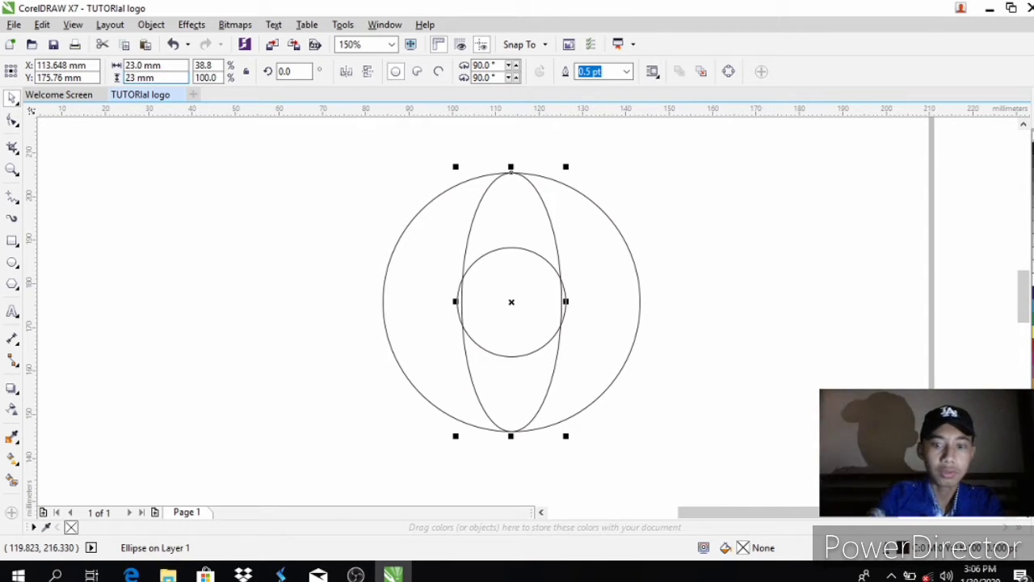
{"action": "key", "text": "Return"}
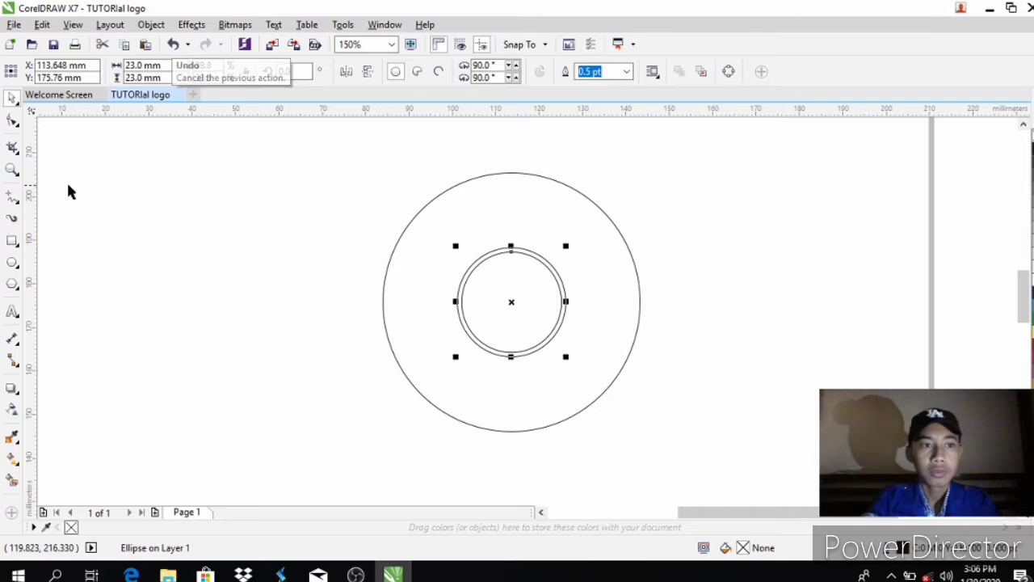
- Select the large outer circle and set its width to 35 mm
{"action": "left_click", "coordinate": [12, 172]}
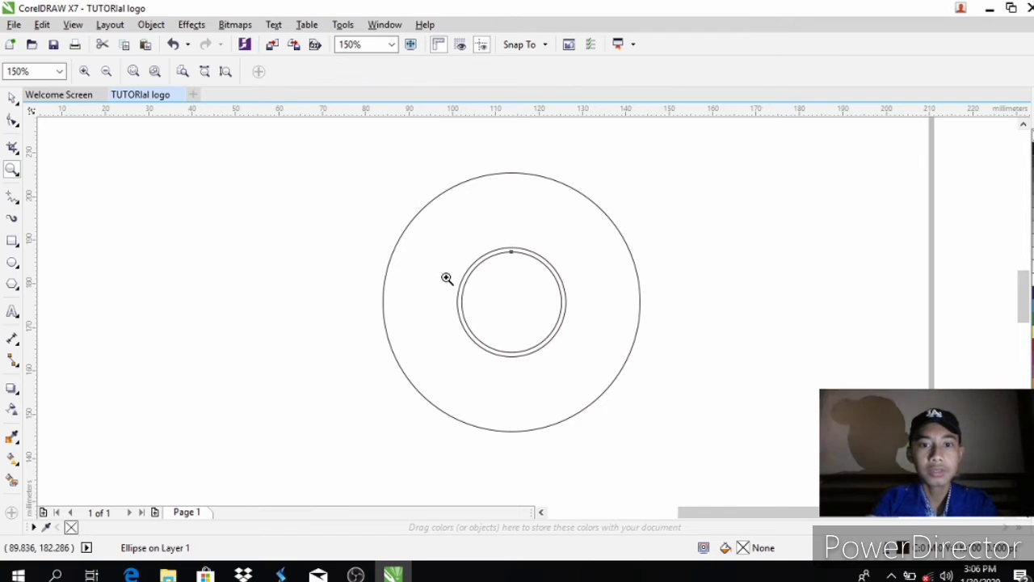
{"action": "left_click", "coordinate": [517, 304]}
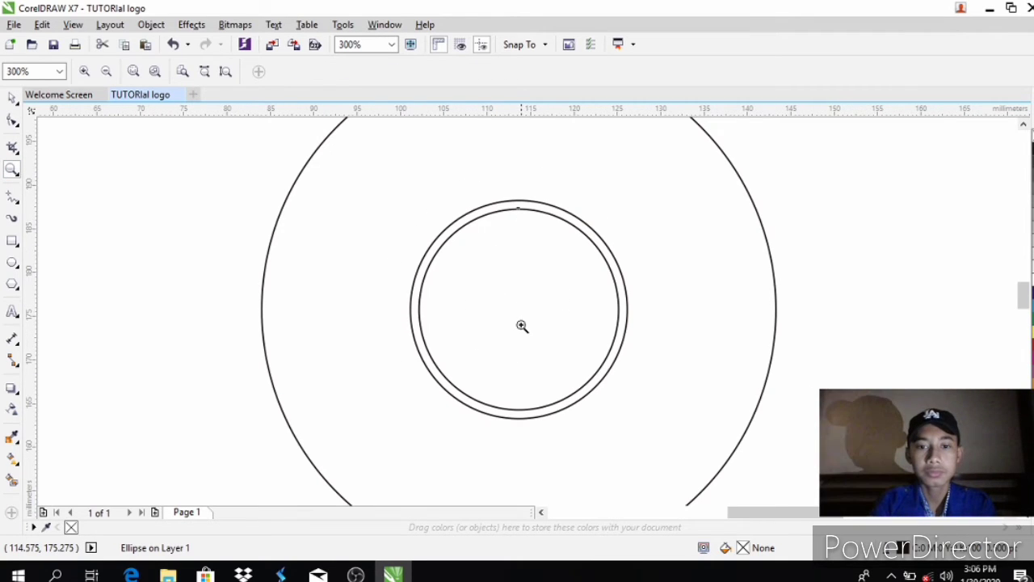
{"action": "left_click", "coordinate": [555, 418]}
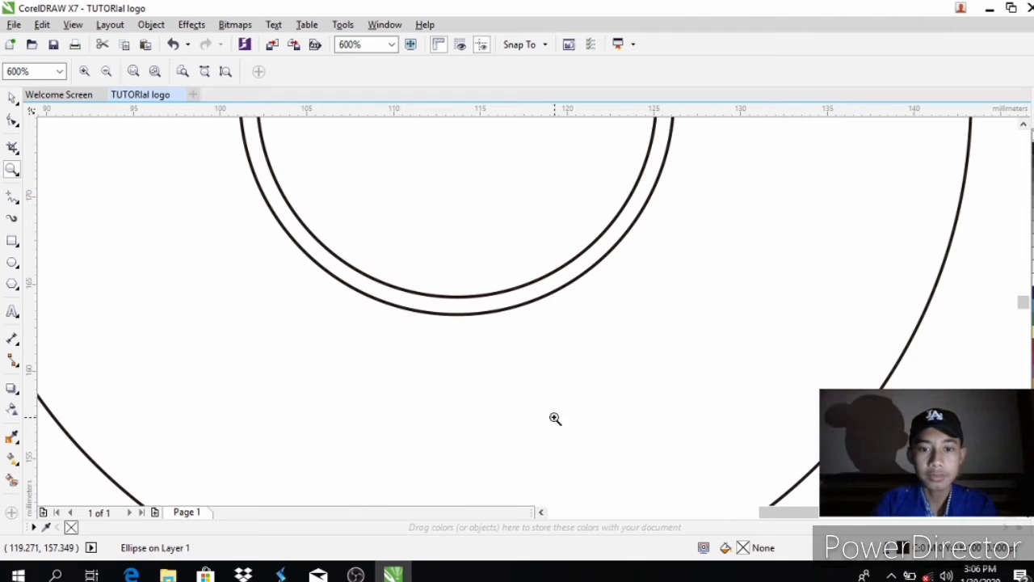
{"action": "right_click", "coordinate": [259, 215]}
{"action": "key", "text": "space"}
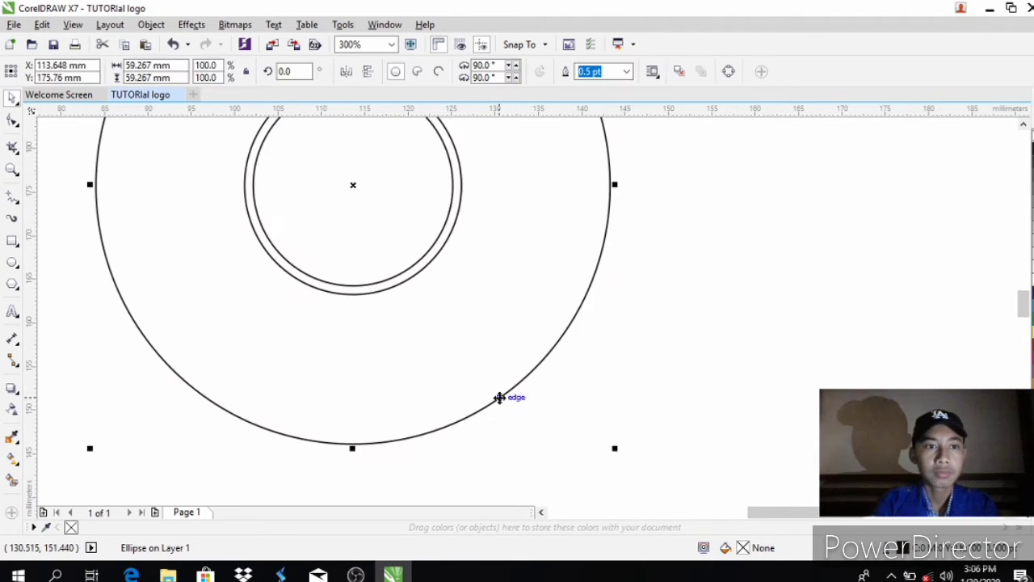
{"action": "left_click", "coordinate": [553, 345]}
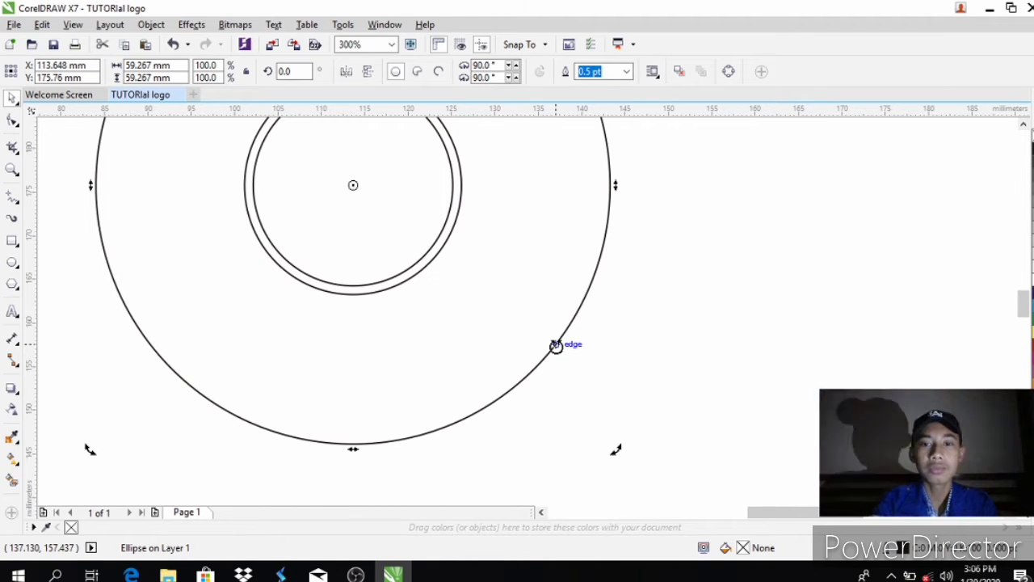
{"action": "left_click", "coordinate": [556, 345]}
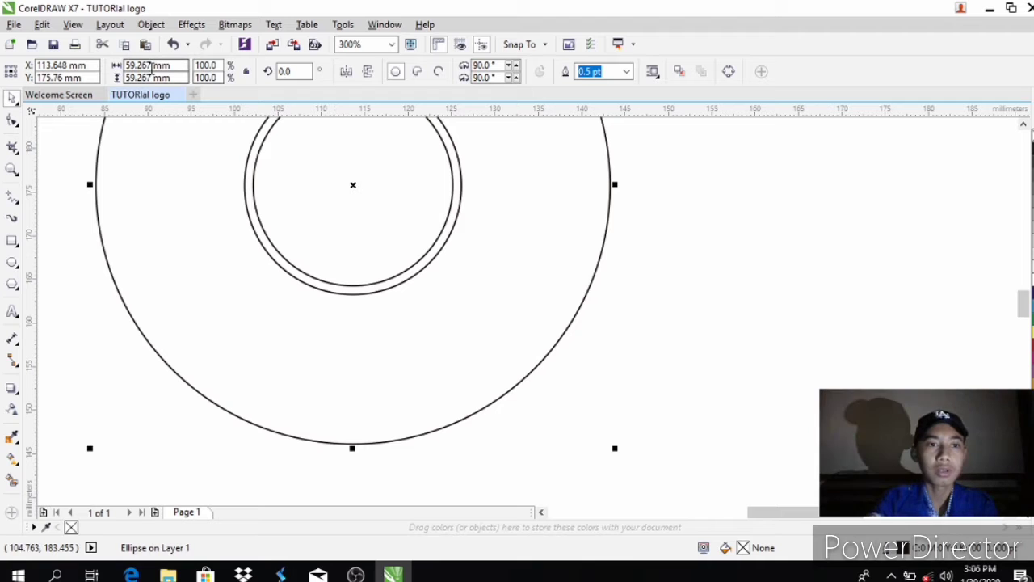
{"action": "key", "text": "BackSpace"}
{"action": "key", "text": "BackSpace"}
{"action": "key", "text": "BackSpace"}
{"action": "key", "text": "BackSpace"}
{"action": "key", "text": "BackSpace"}
{"action": "key", "text": "BackSpace"}
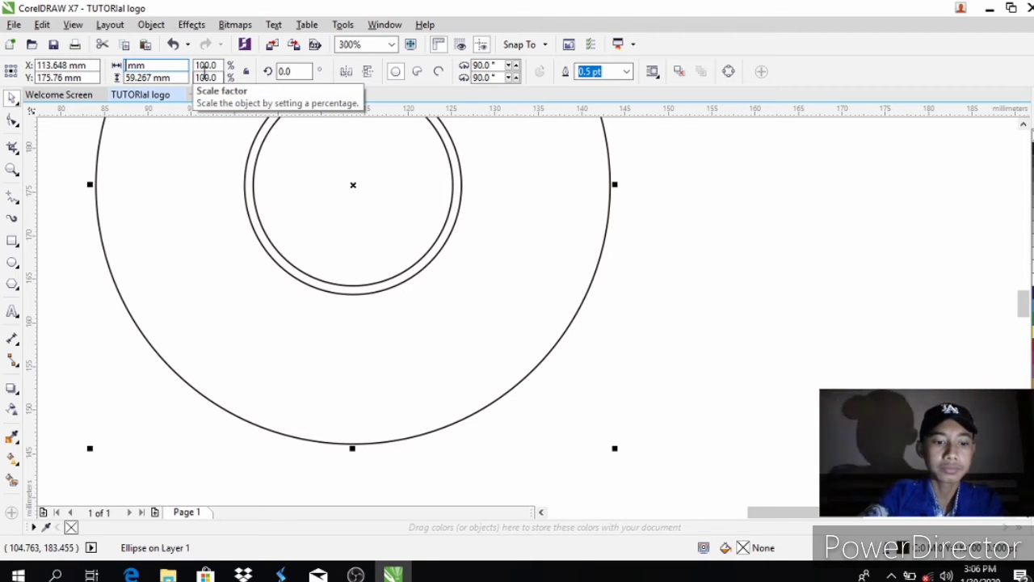
{"action": "type", "text": "35"}
{"action": "key", "text": "Return"}
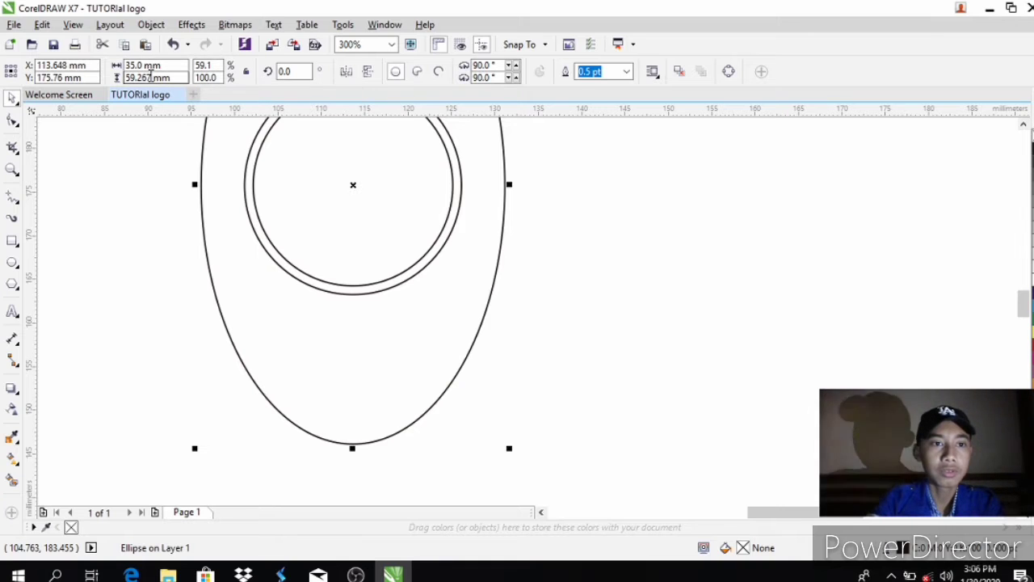
- Set the outer ellipse's height to 35 mm
{"action": "left_click_drag", "start_coordinate": [154, 77], "coordinate": [115, 77]}
{"action": "key", "text": "BackSpace"}
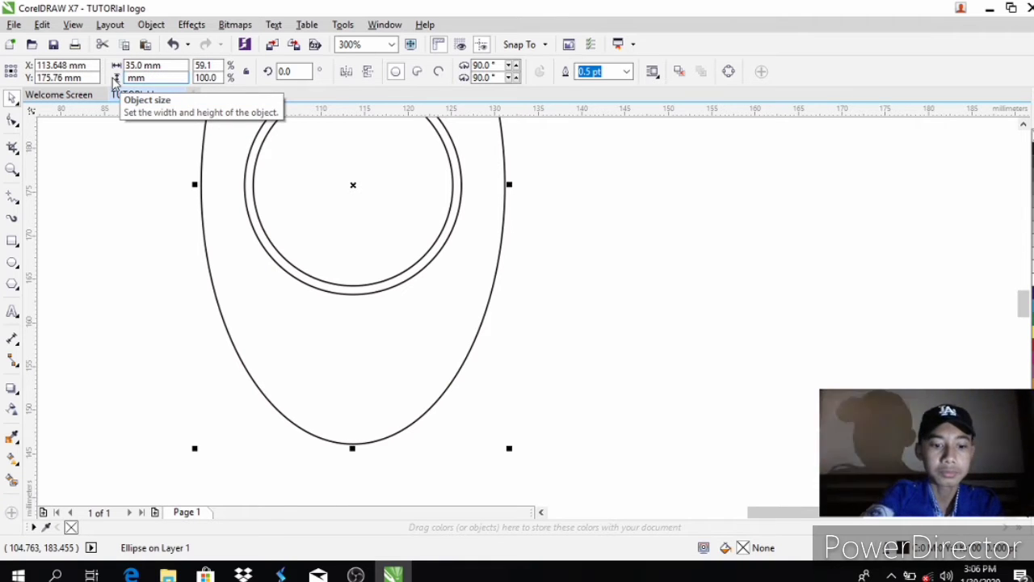
{"action": "type", "text": "35"}
{"action": "key", "text": "Return"}
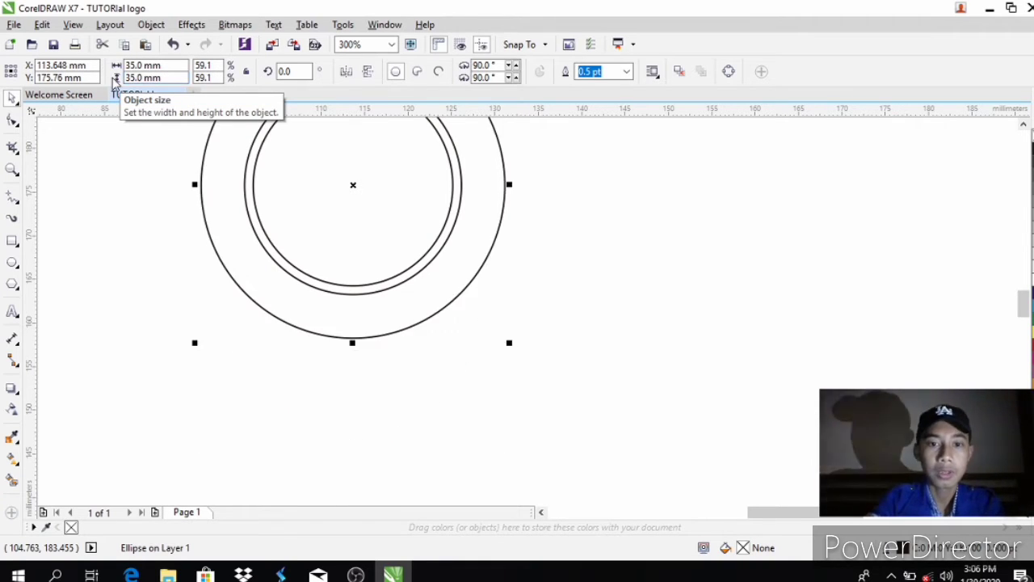
- Select the 25 mm circle and convert it into an arc
{"action": "scroll", "coordinate": [174, 153], "scroll_direction": "down", "scroll_amount": 1}
{"action": "scroll", "coordinate": [201, 223], "scroll_direction": "up", "scroll_amount": 1}
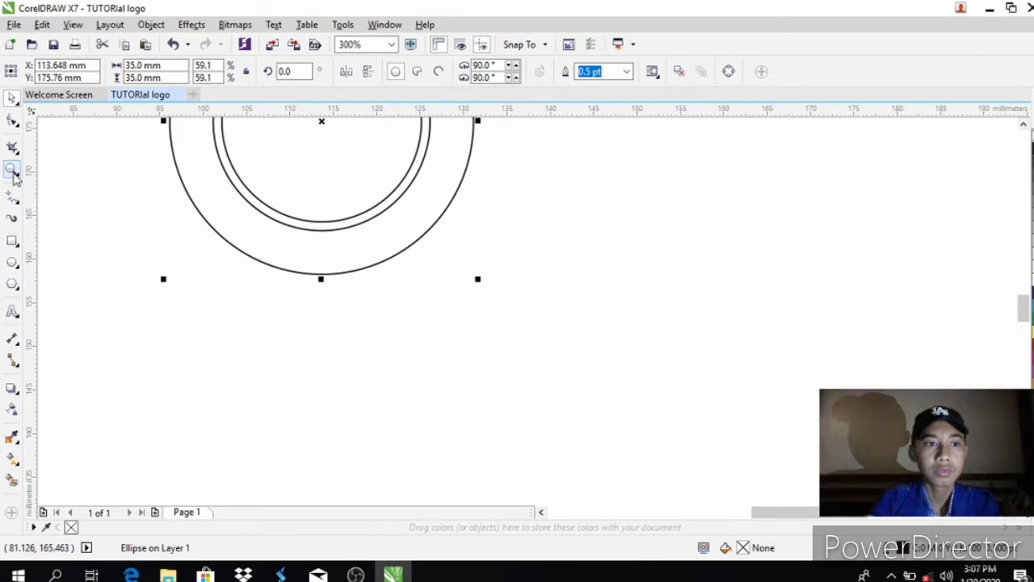
{"action": "left_click", "coordinate": [12, 169]}
{"action": "left_click", "coordinate": [312, 143]}
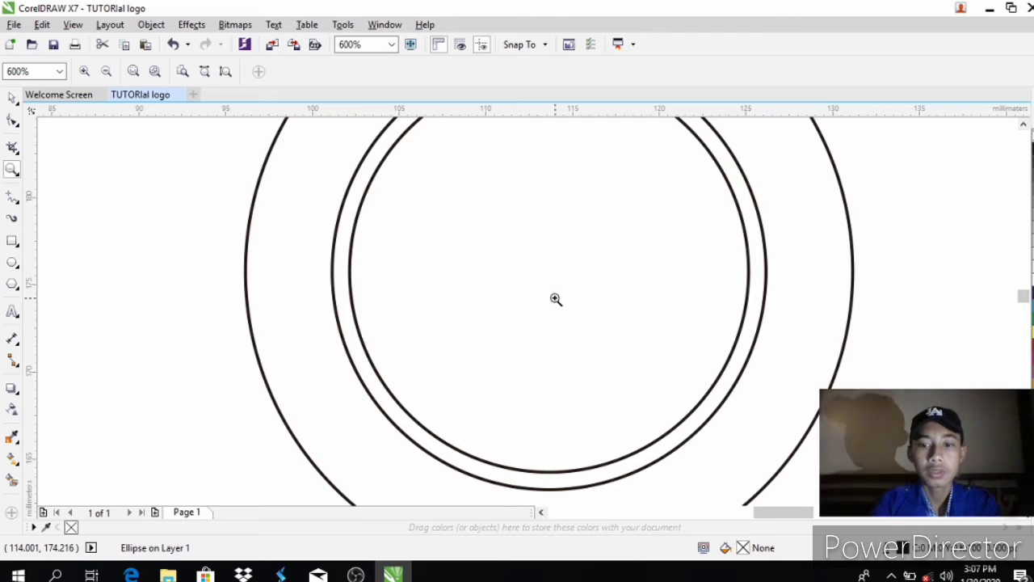
{"action": "left_click", "coordinate": [11, 99]}
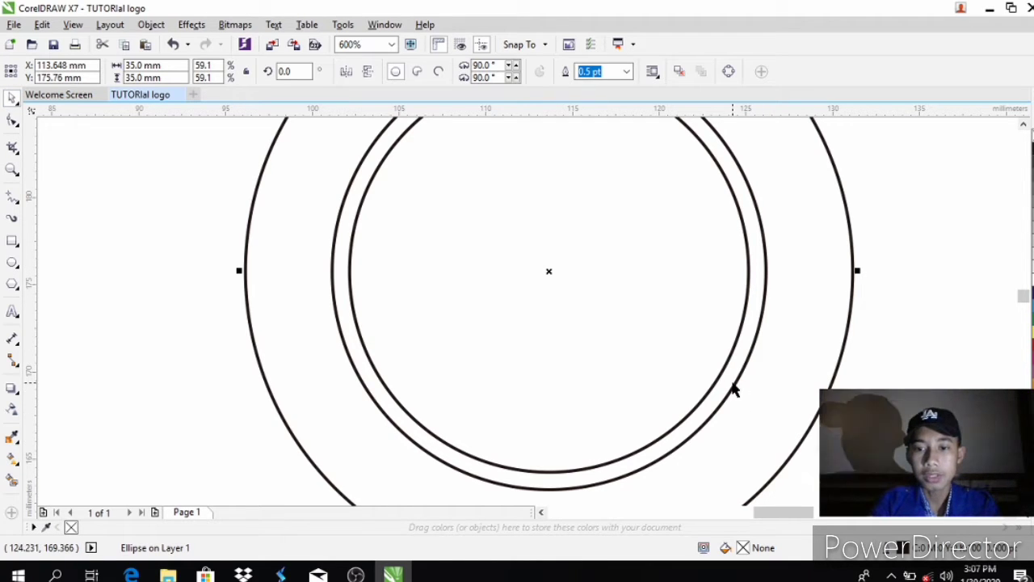
{"action": "left_click", "coordinate": [733, 386]}
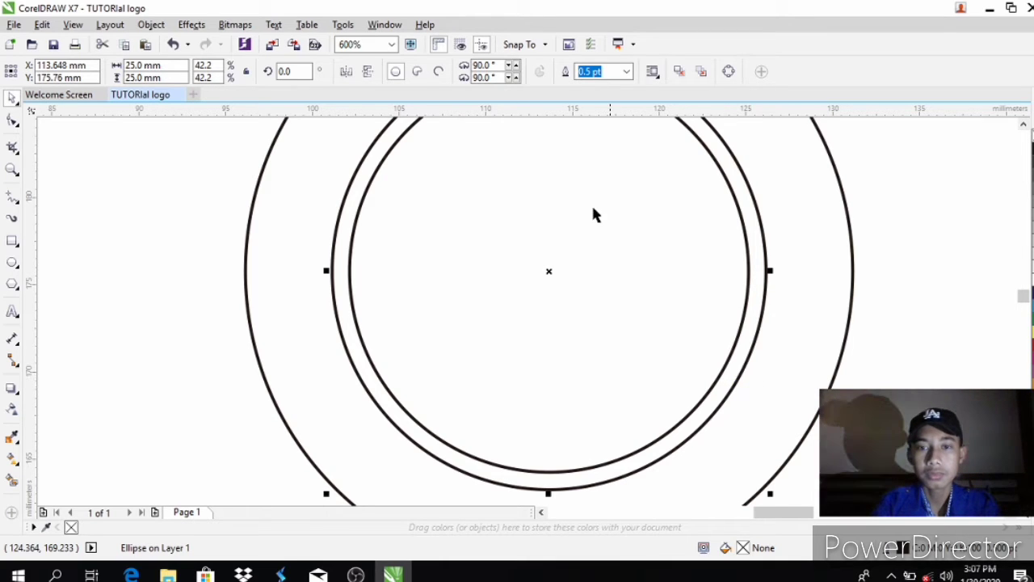
{"action": "left_click", "coordinate": [439, 73]}
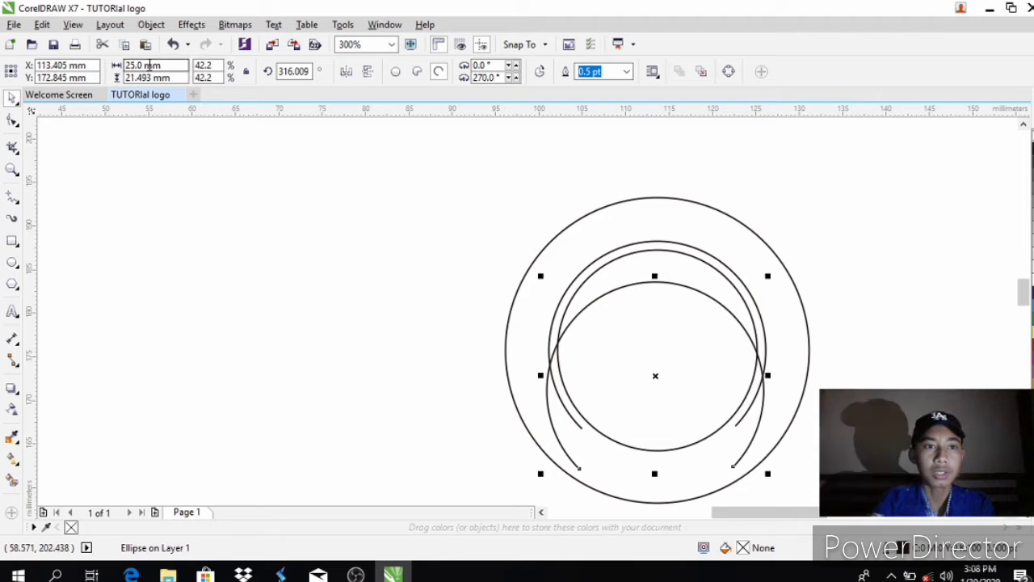
- Set the ending angle of the selected lower arc copy to 35°
{"action": "double_click", "coordinate": [484, 77]}
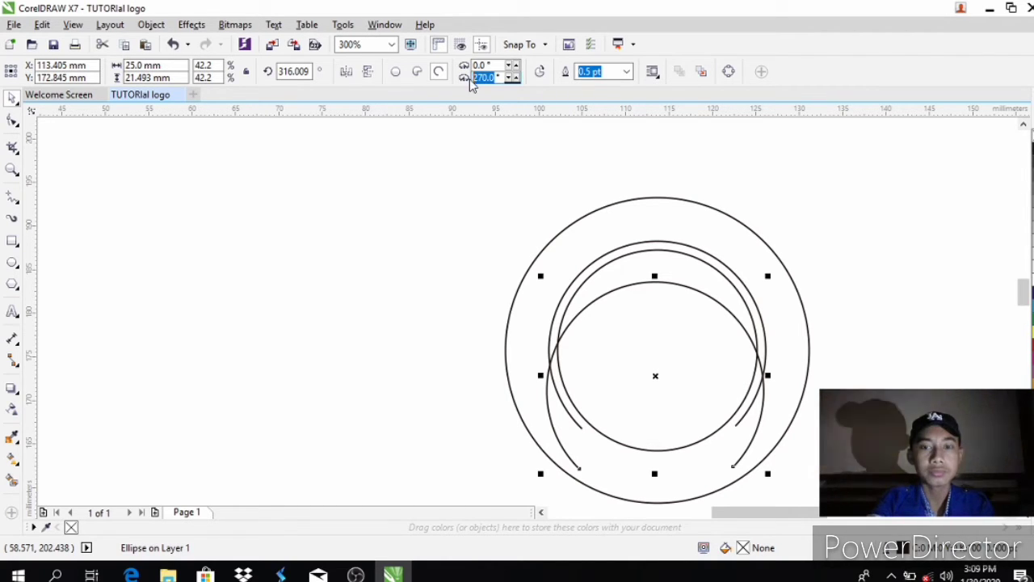
{"action": "key", "text": "BackSpace"}
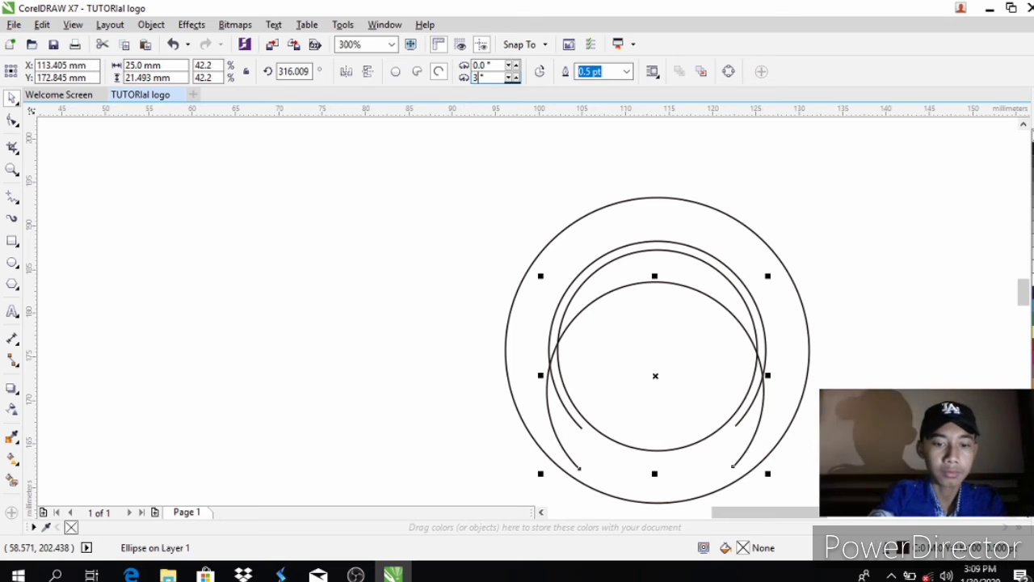
{"action": "type", "text": "35"}
{"action": "key", "text": "Return"}
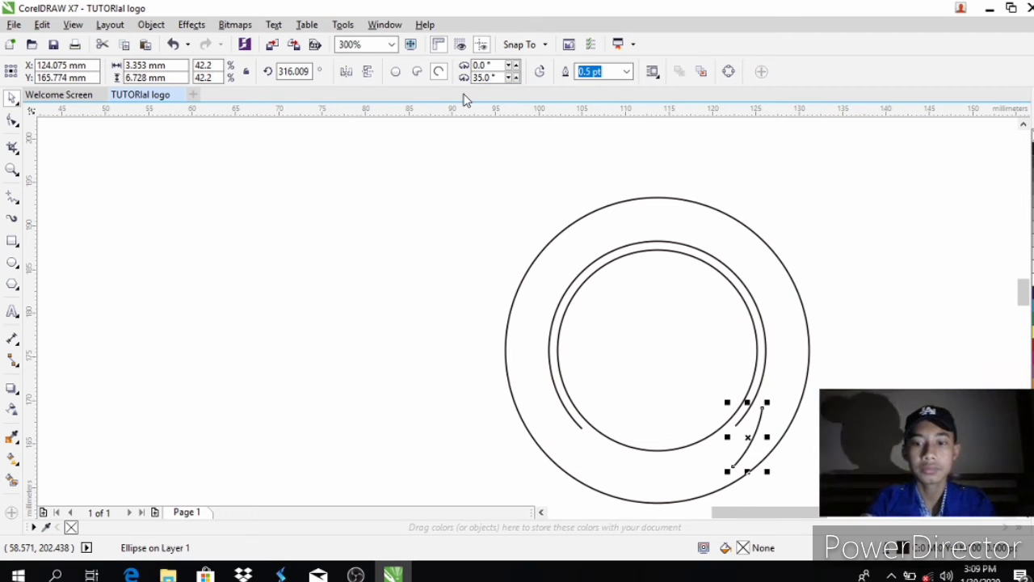
{"action": "scroll", "coordinate": [614, 307], "scroll_direction": "down", "scroll_amount": 1}
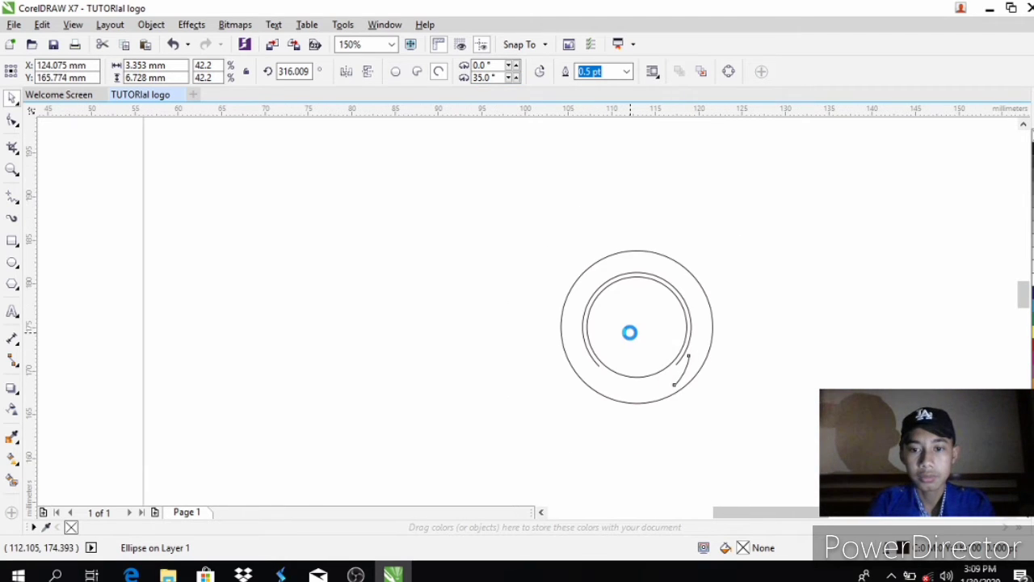
{"action": "scroll", "coordinate": [629, 332], "scroll_direction": "up", "scroll_amount": 1}
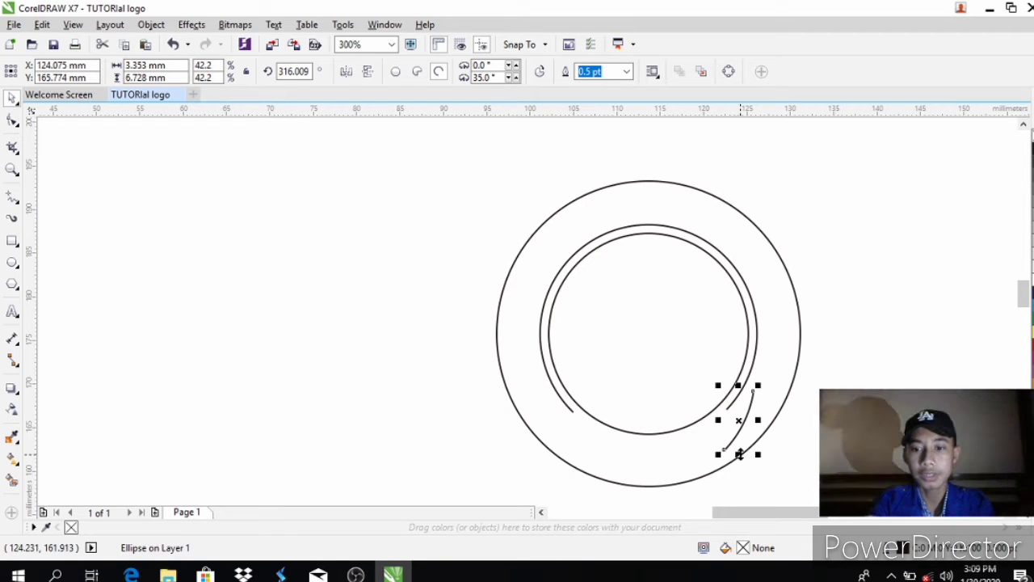
- Set the lower arc copy's ending angle to 75° and move it to the bottom centre of the circles
{"action": "left_click", "coordinate": [513, 74]}
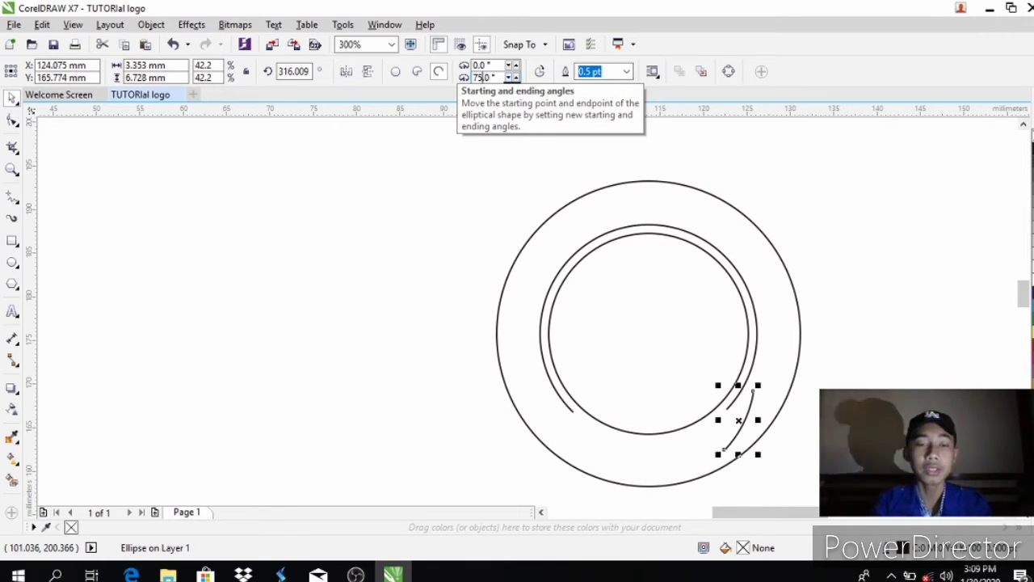
{"action": "key", "text": "Return"}
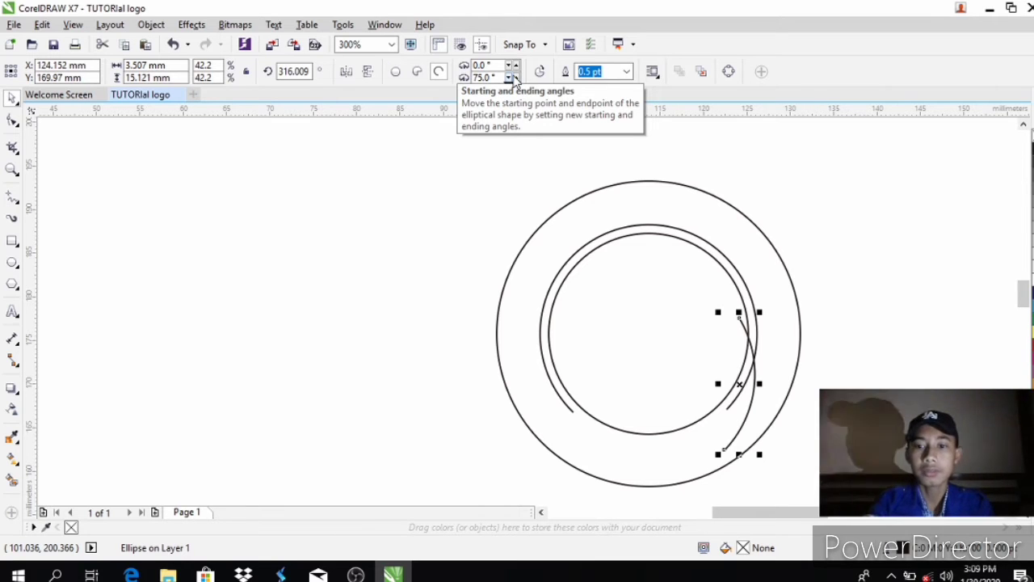
{"action": "left_click_drag", "start_coordinate": [739, 380], "coordinate": [654, 436]}
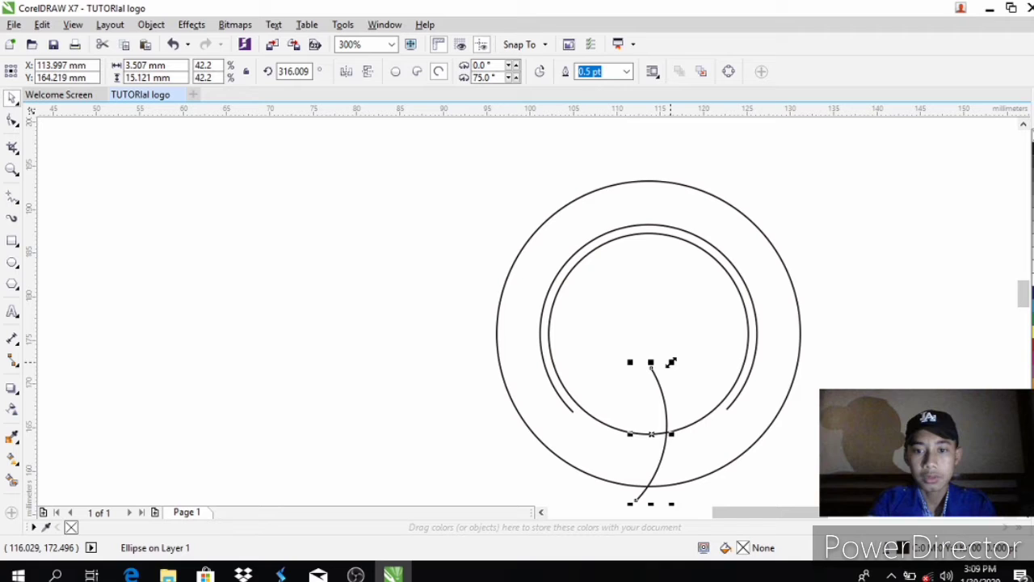
- Rotate the arc copy to about 233.6° so it curves beneath the inner circle, between the ends of the 25 mm arc
{"action": "left_click_drag", "start_coordinate": [670, 362], "coordinate": [661, 408]}
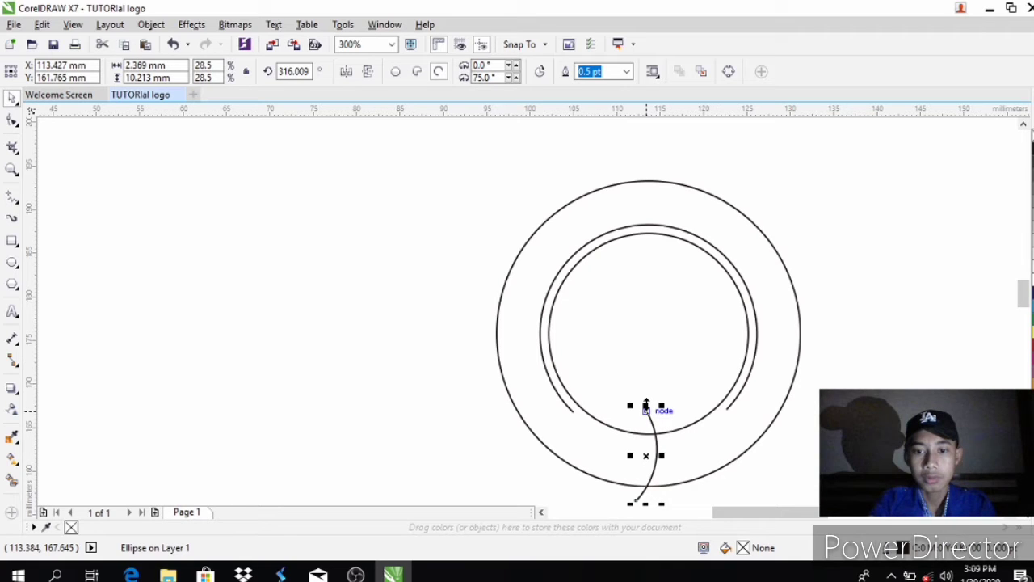
{"action": "key", "text": "ctrl+z"}
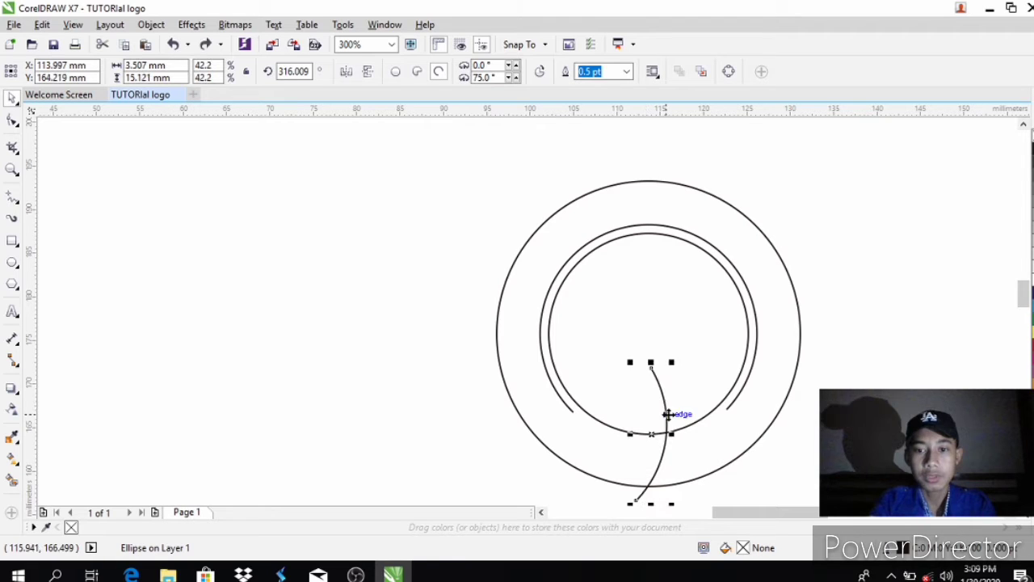
{"action": "left_click", "coordinate": [668, 414]}
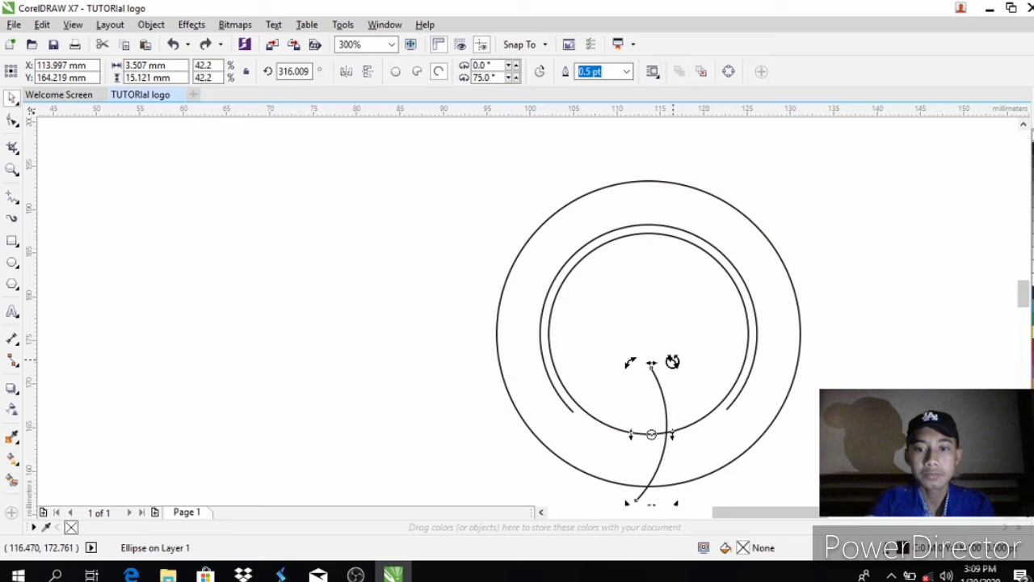
{"action": "left_click_drag", "start_coordinate": [672, 361], "coordinate": [728, 446]}
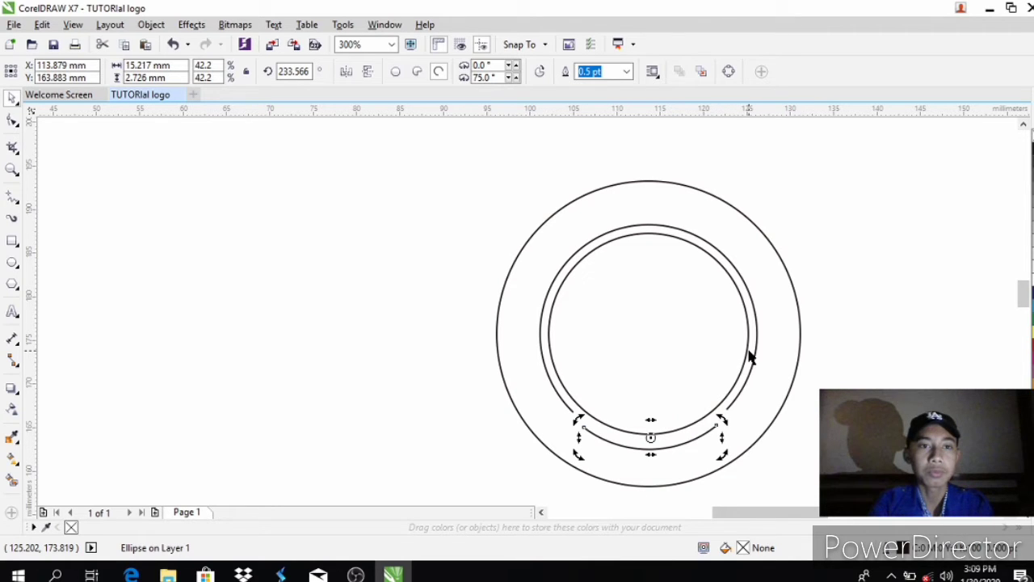
{"action": "left_click", "coordinate": [694, 441]}
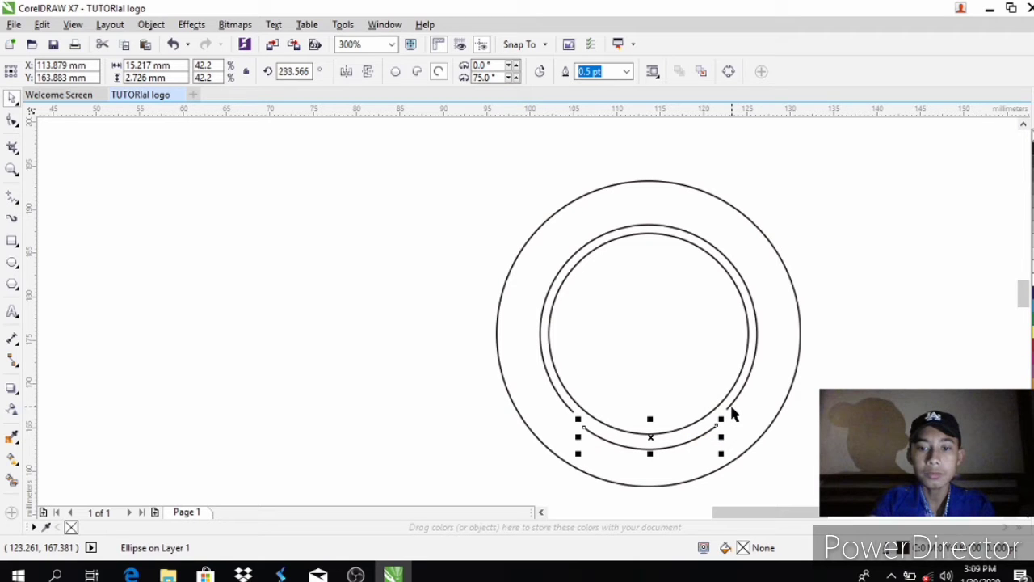
{"action": "scroll", "coordinate": [733, 414], "scroll_direction": "up", "scroll_amount": 2}
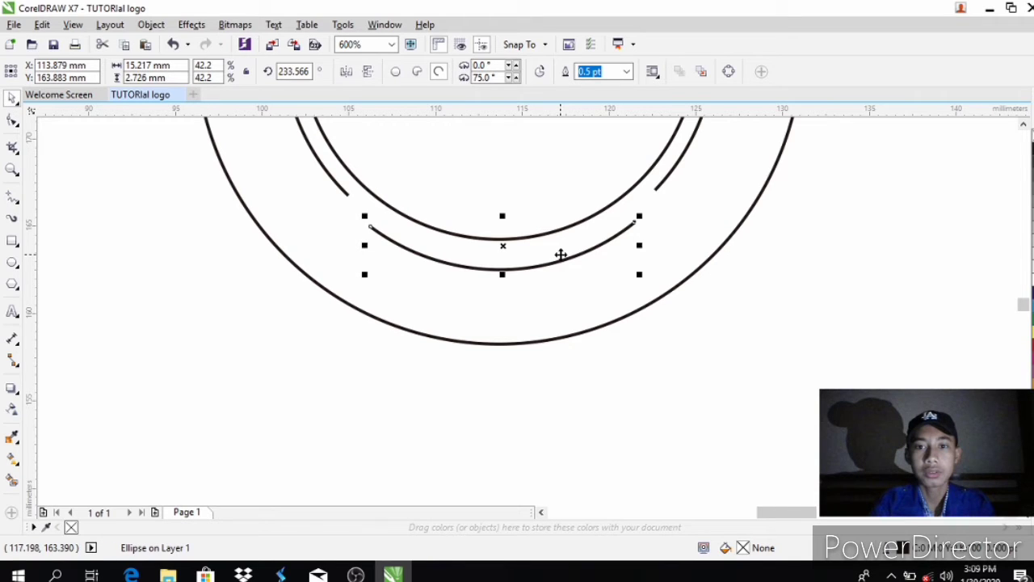
{"action": "left_click", "coordinate": [524, 289]}
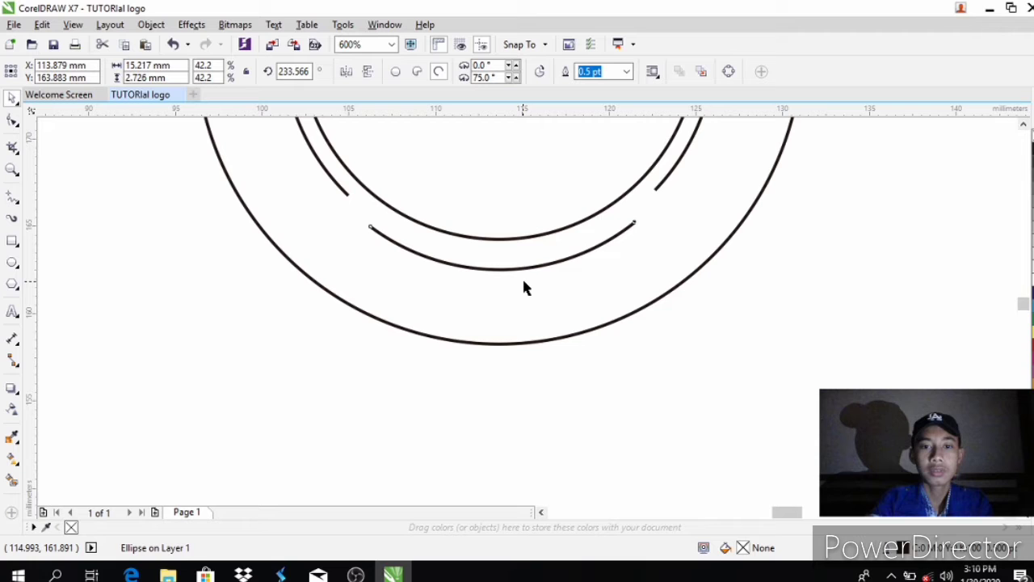
{"action": "scroll", "coordinate": [523, 288], "scroll_direction": "down", "scroll_amount": 2}
- Start an artistic text on the empty page area above and left of the circles, using Impact at 12 pt
{"action": "left_click", "coordinate": [12, 169]}
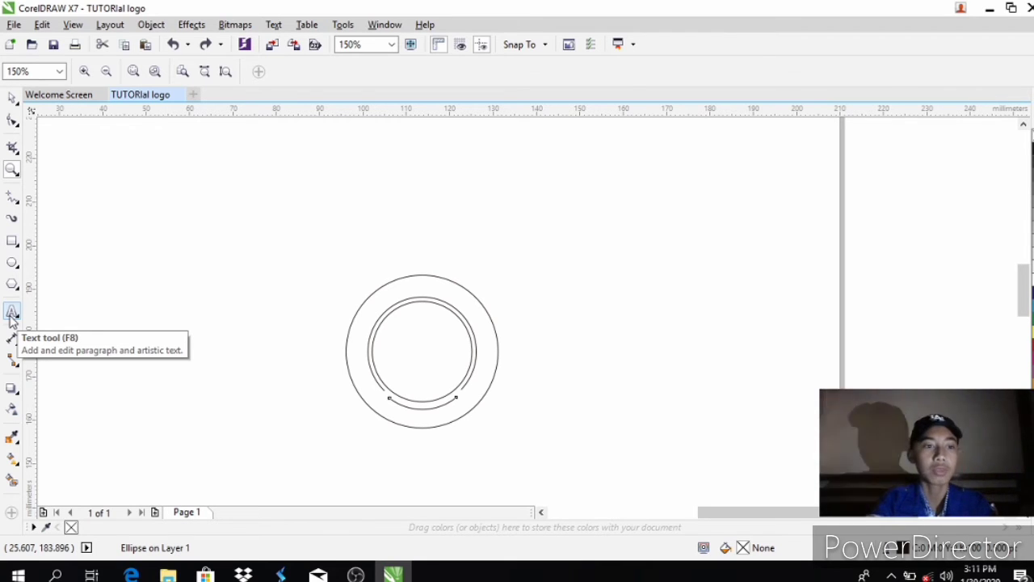
{"action": "left_click", "coordinate": [12, 314]}
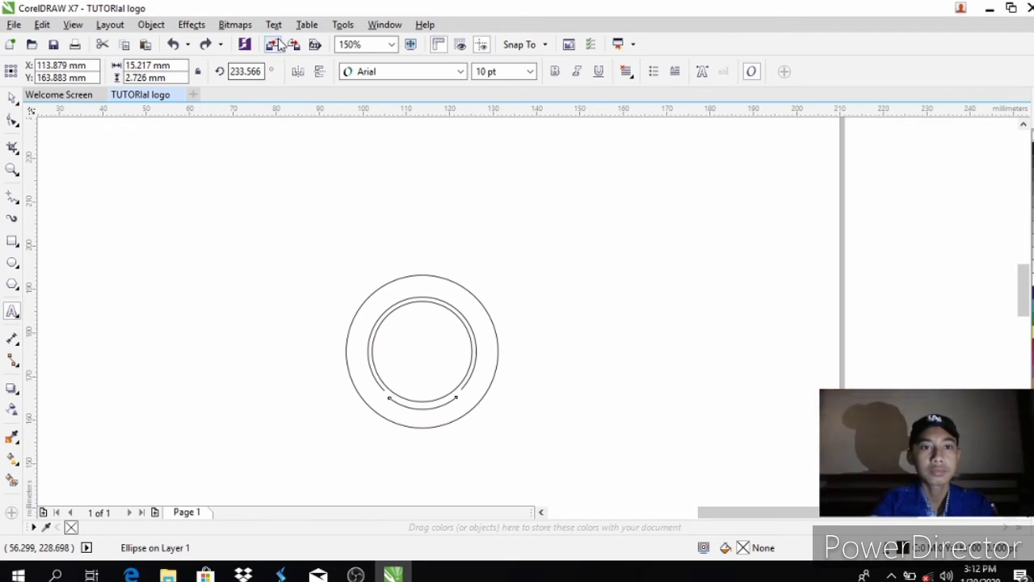
{"action": "left_click", "coordinate": [462, 72]}
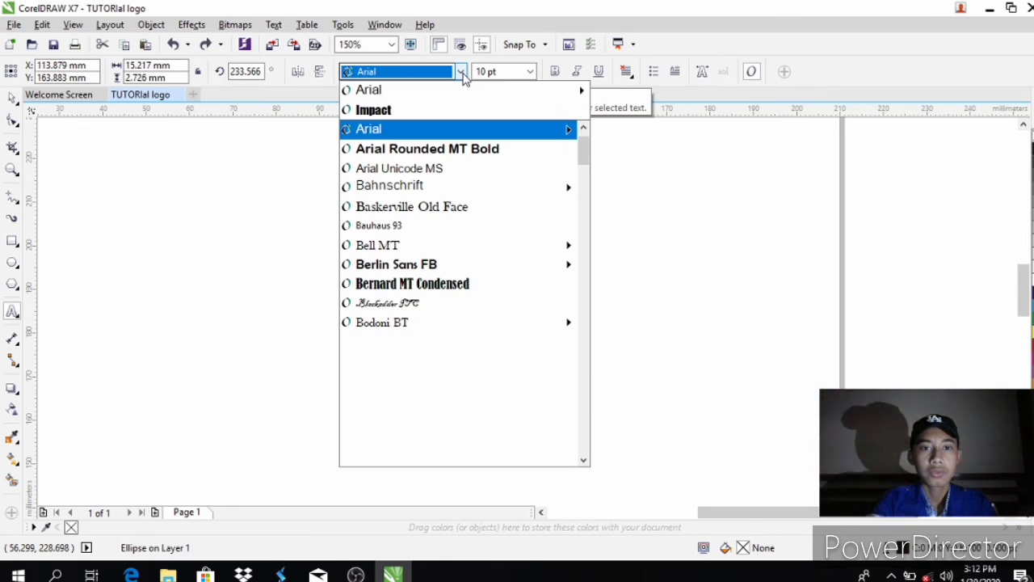
{"action": "left_click", "coordinate": [450, 109]}
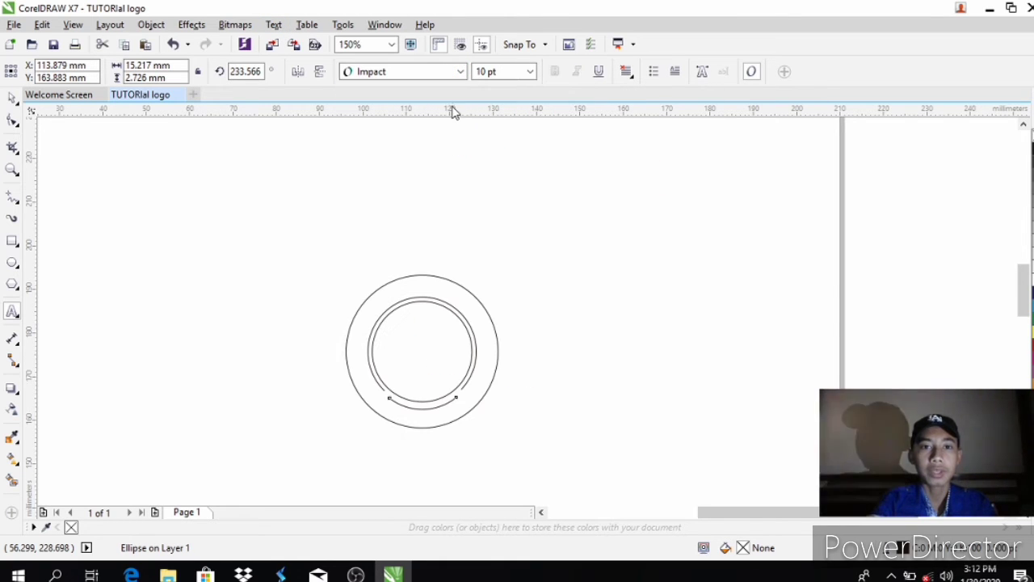
{"action": "left_click", "coordinate": [530, 71]}
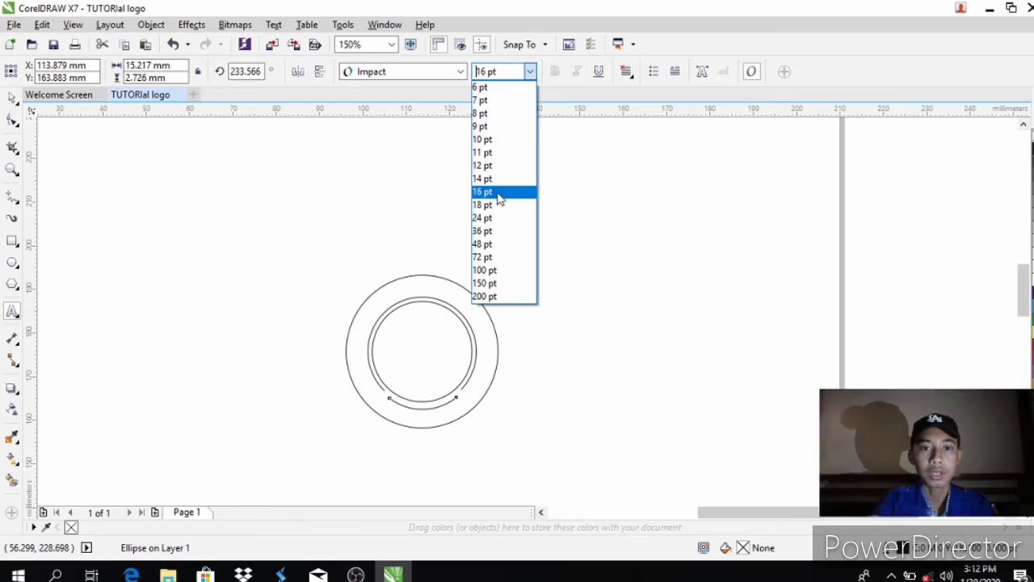
{"action": "left_click", "coordinate": [496, 217]}
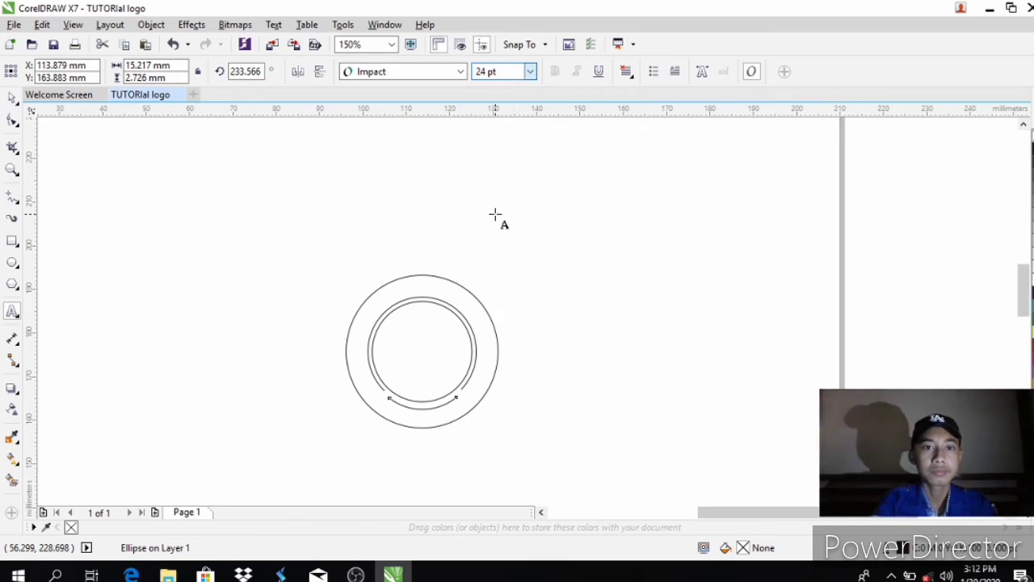
{"action": "left_click", "coordinate": [156, 192]}
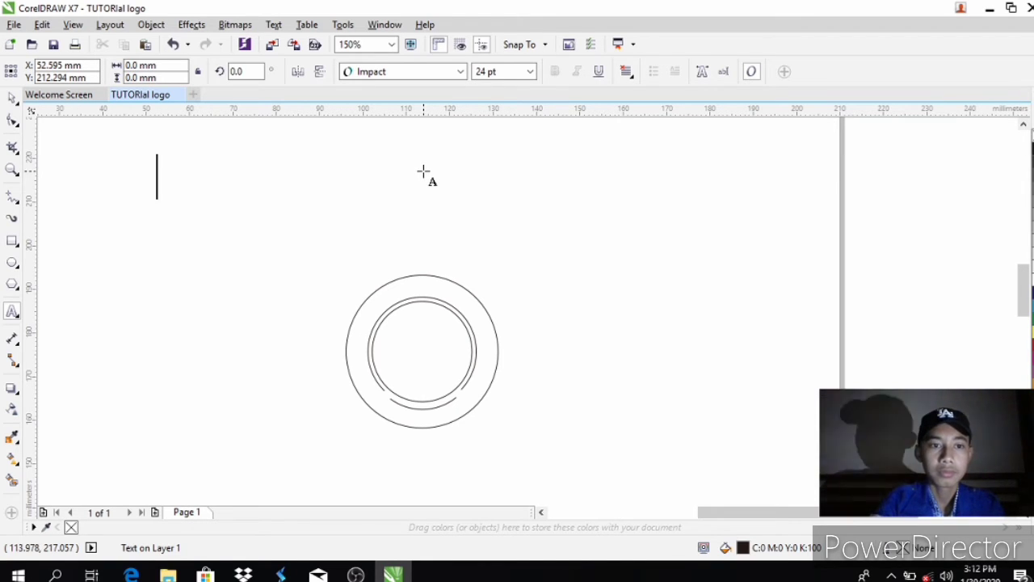
{"action": "left_click", "coordinate": [529, 74]}
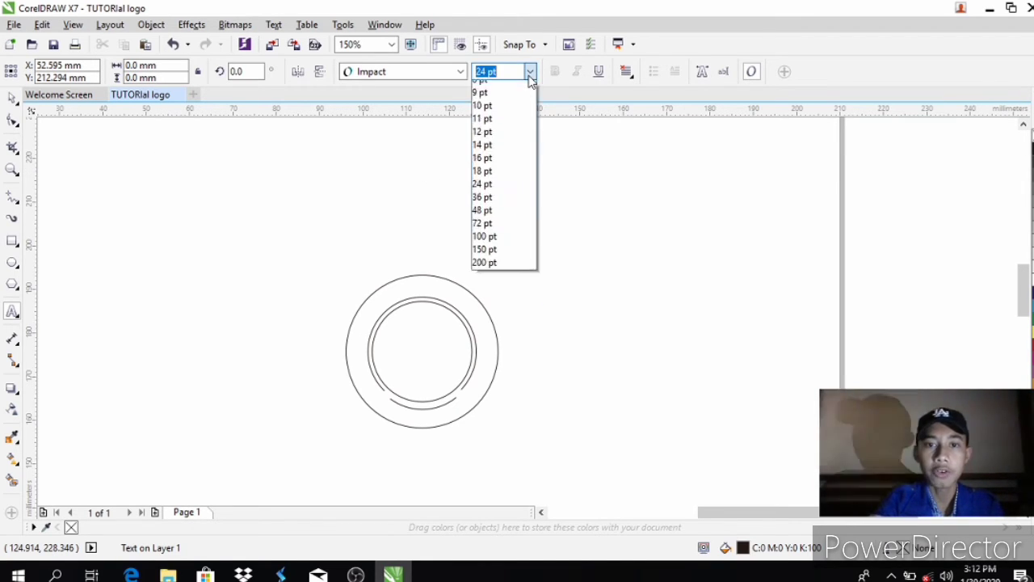
{"action": "left_click", "coordinate": [496, 166]}
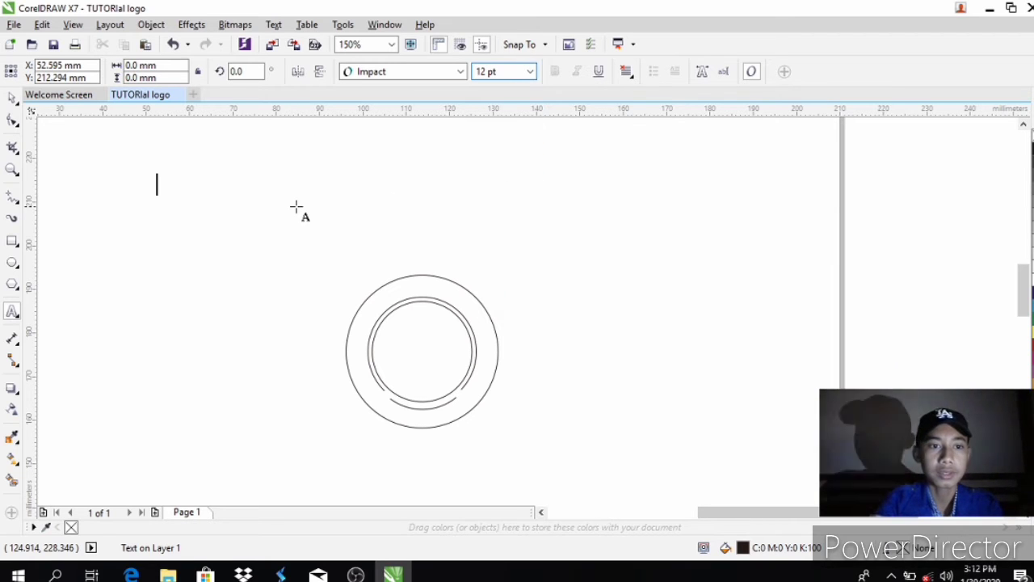
- Enter the text SMK CIKINI in capital letters
{"action": "type", "text": "smk"}
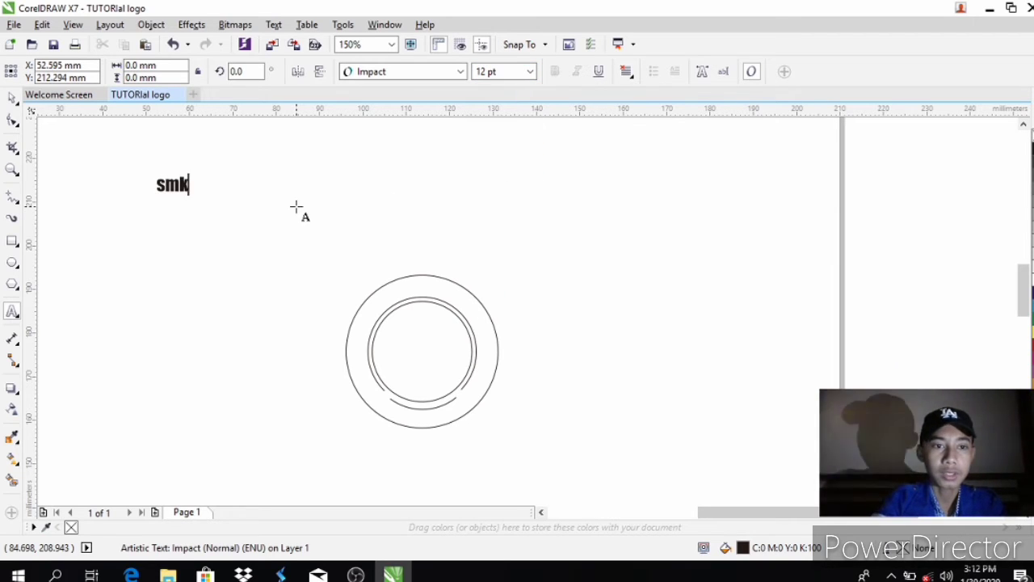
{"action": "key", "text": "BackSpace"}
{"action": "key", "text": "BackSpace"}
{"action": "key", "text": "BackSpace"}
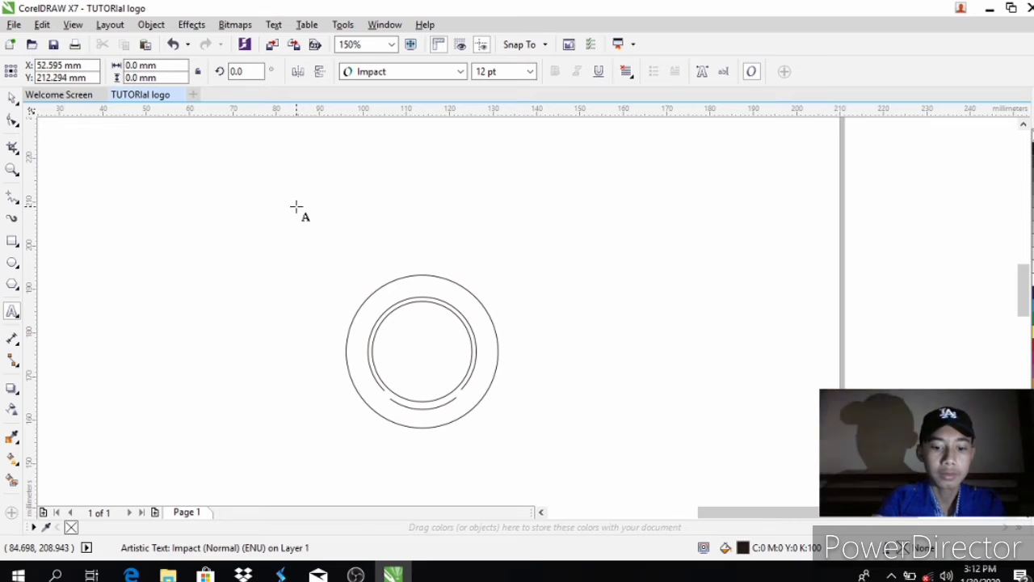
{"action": "type", "text": "SMK CIK"}
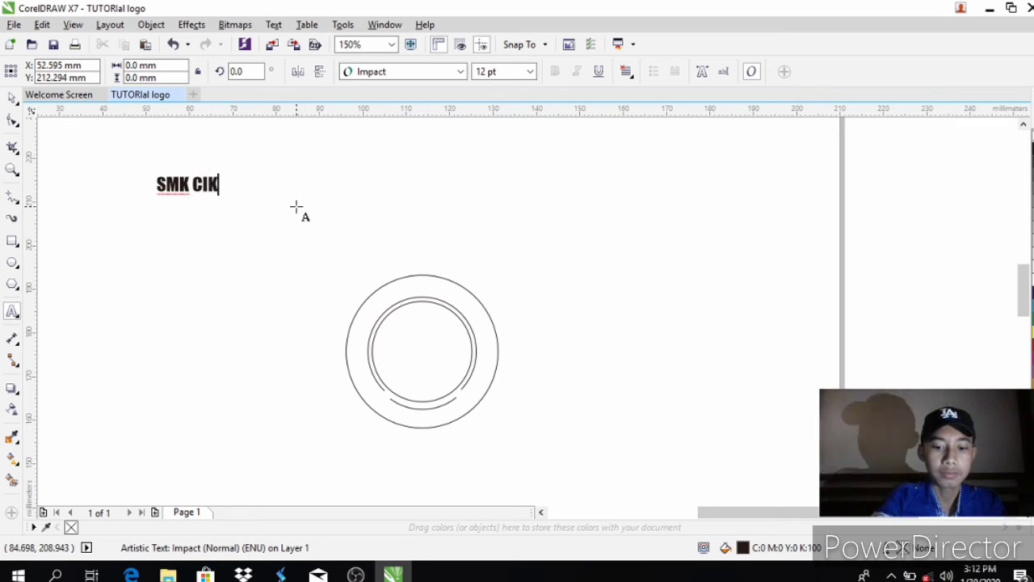
{"action": "type", "text": "INI"}
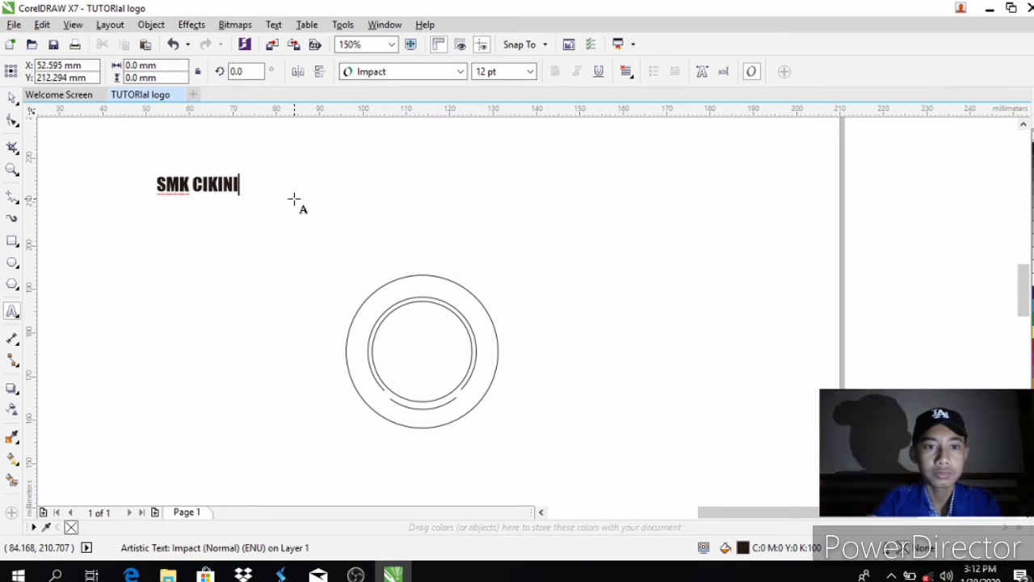
- Select the SMK CIKINI text and fit it to the 25 mm arc, centred along its top
{"action": "left_click", "coordinate": [212, 197]}
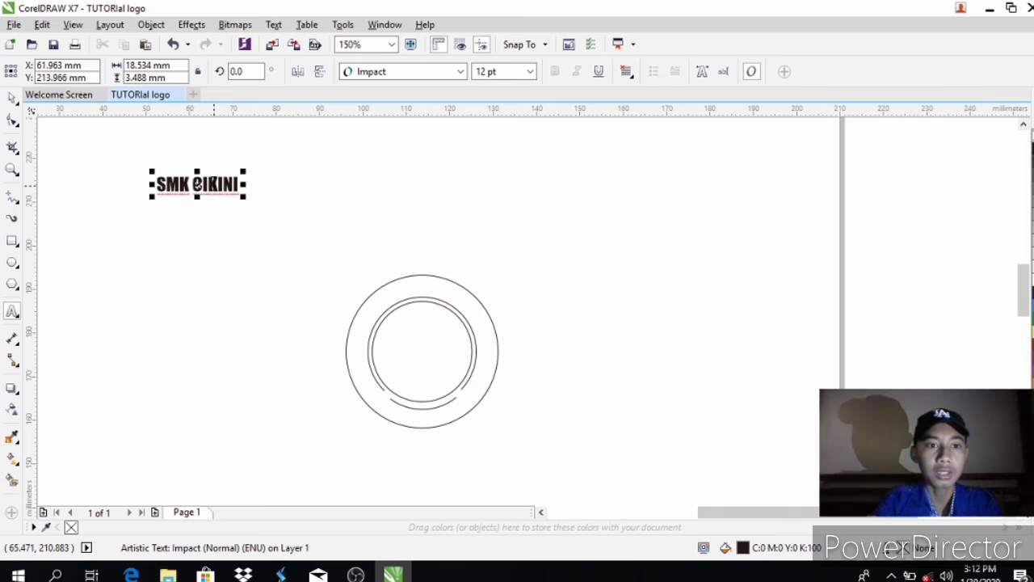
{"action": "left_click", "coordinate": [275, 25]}
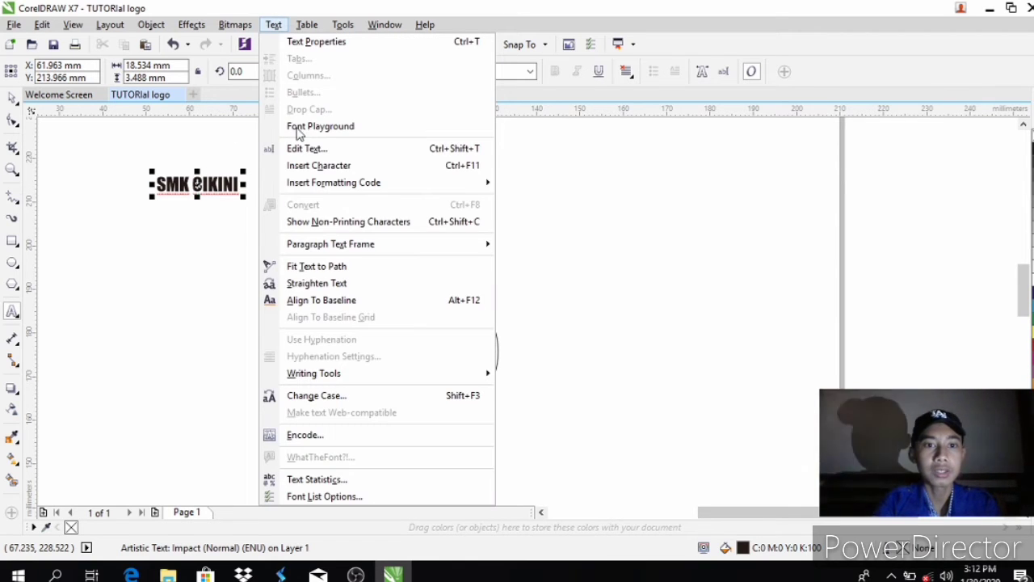
{"action": "left_click", "coordinate": [342, 274]}
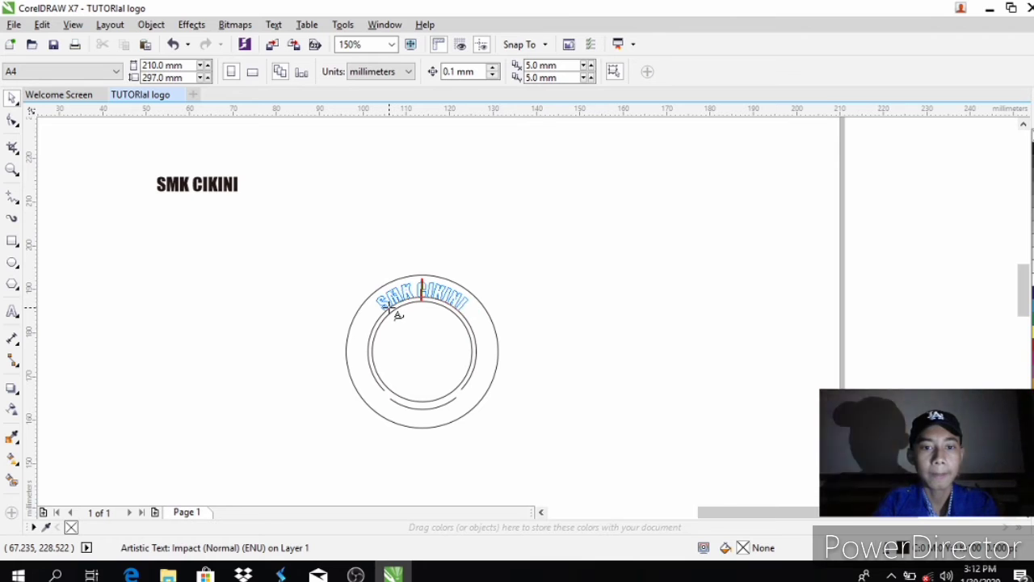
{"action": "left_click", "coordinate": [389, 307]}
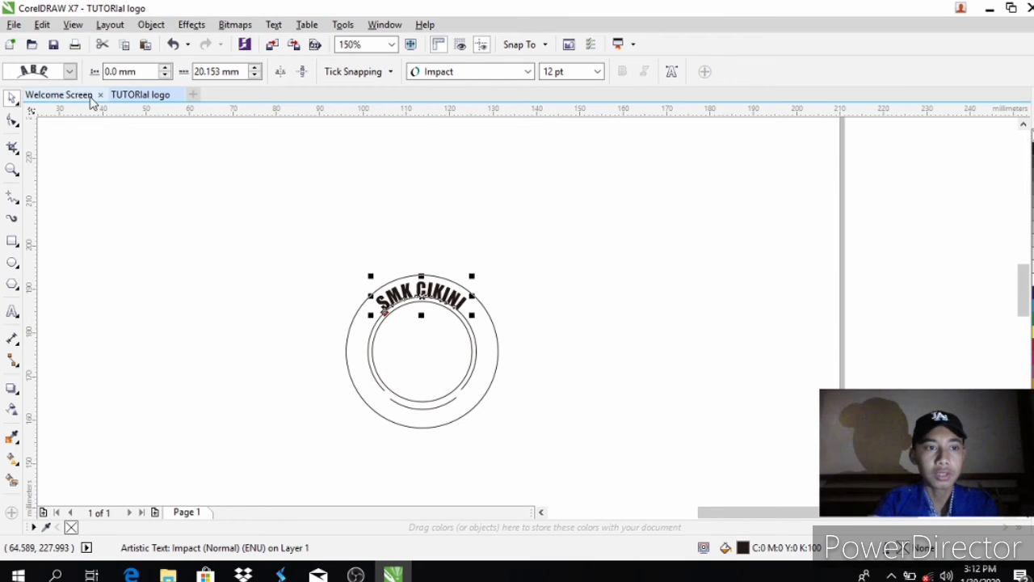
{"action": "left_click", "coordinate": [12, 169]}
{"action": "left_click", "coordinate": [425, 297]}
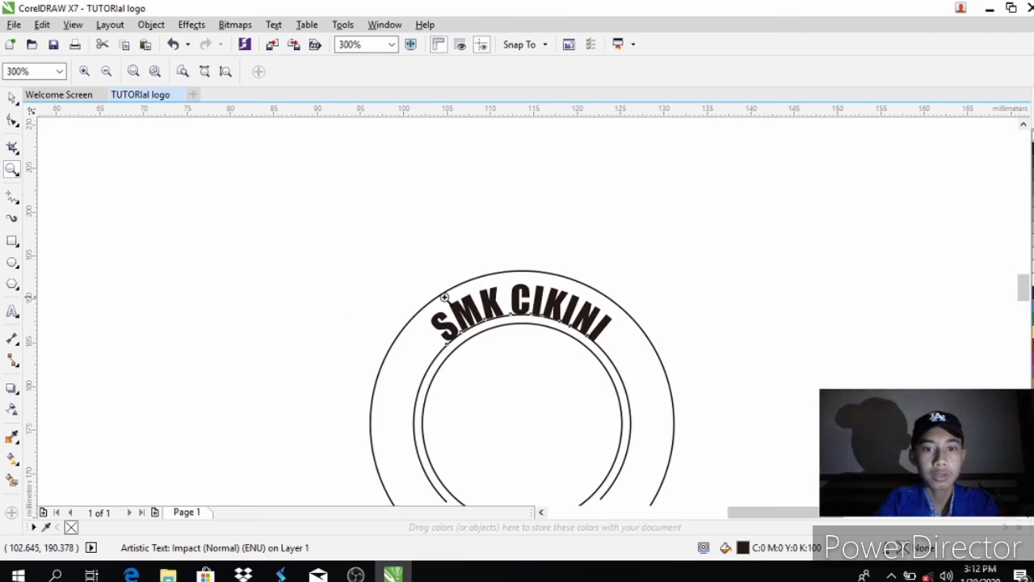
{"action": "left_click", "coordinate": [539, 318]}
{"action": "right_click", "coordinate": [485, 362]}
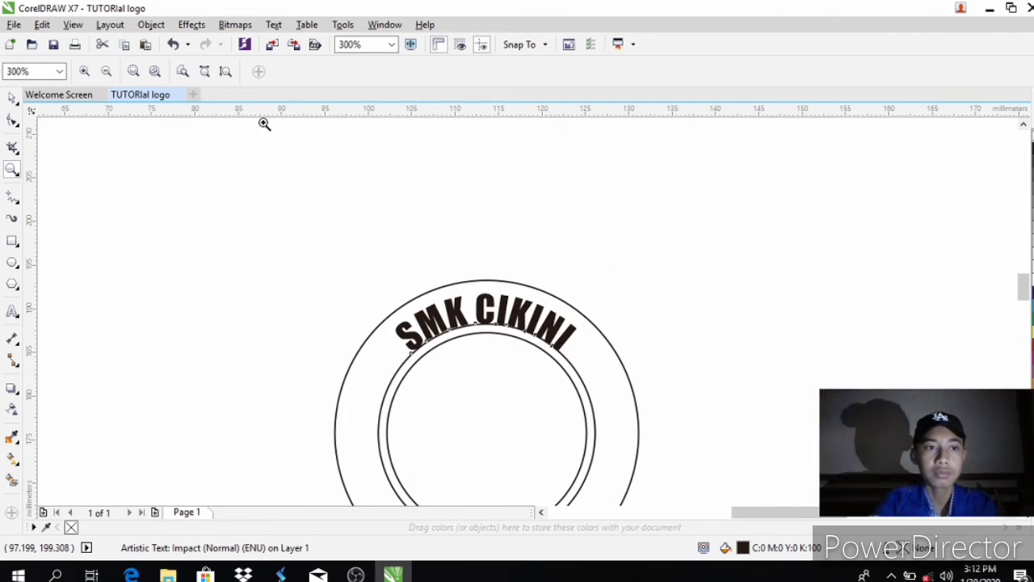
{"action": "right_click", "coordinate": [413, 209]}
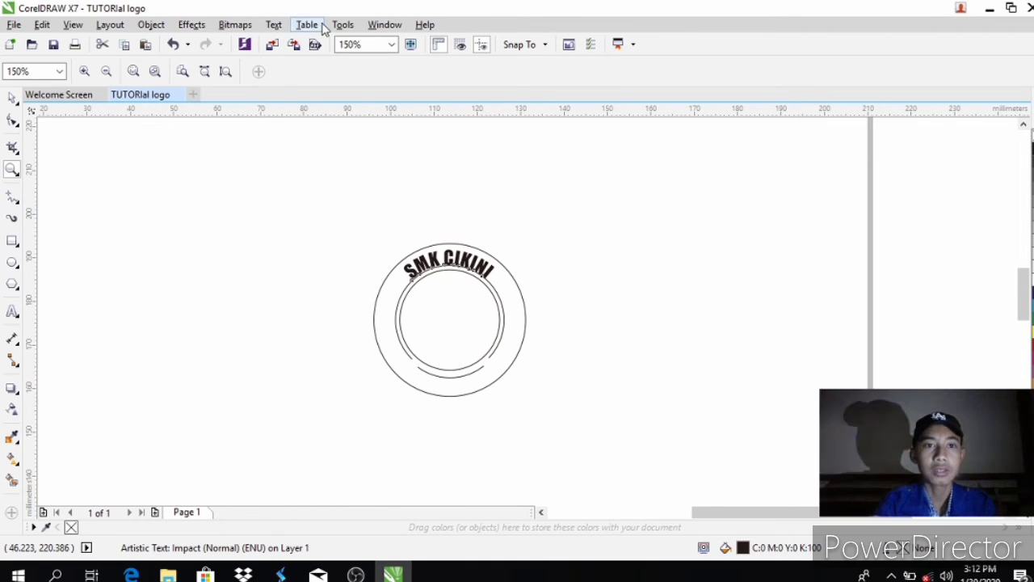
- Start an artistic text on the empty page area above and left of the circles, using Impact at 10 pt
{"action": "left_click", "coordinate": [13, 313]}
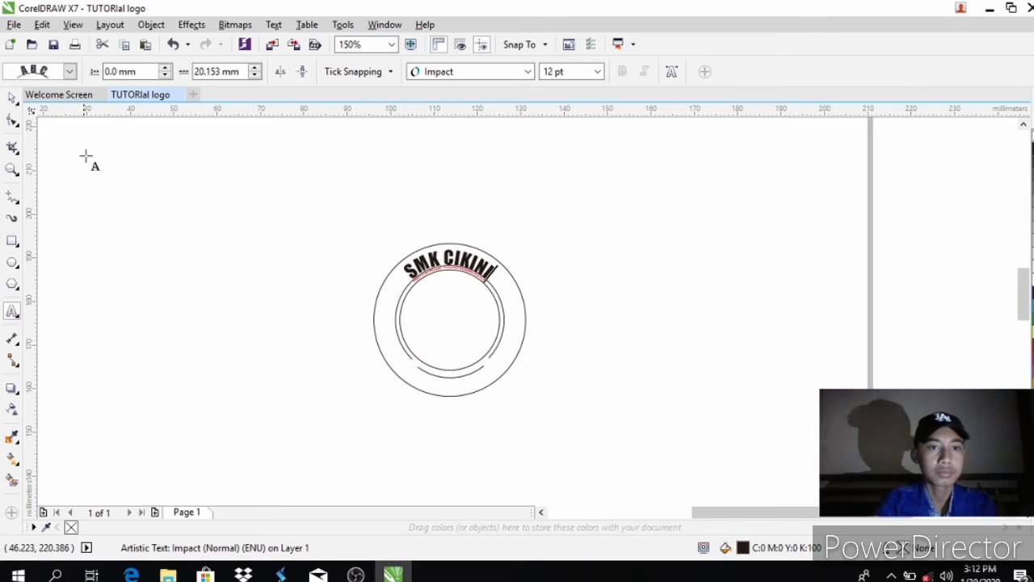
{"action": "left_click", "coordinate": [596, 72]}
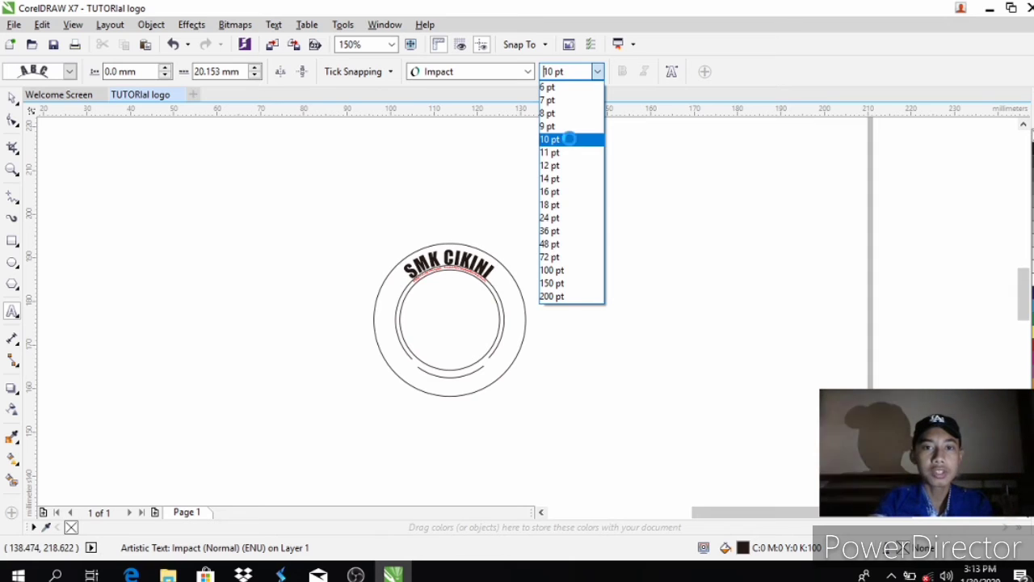
{"action": "left_click", "coordinate": [571, 141]}
{"action": "left_click", "coordinate": [162, 174]}
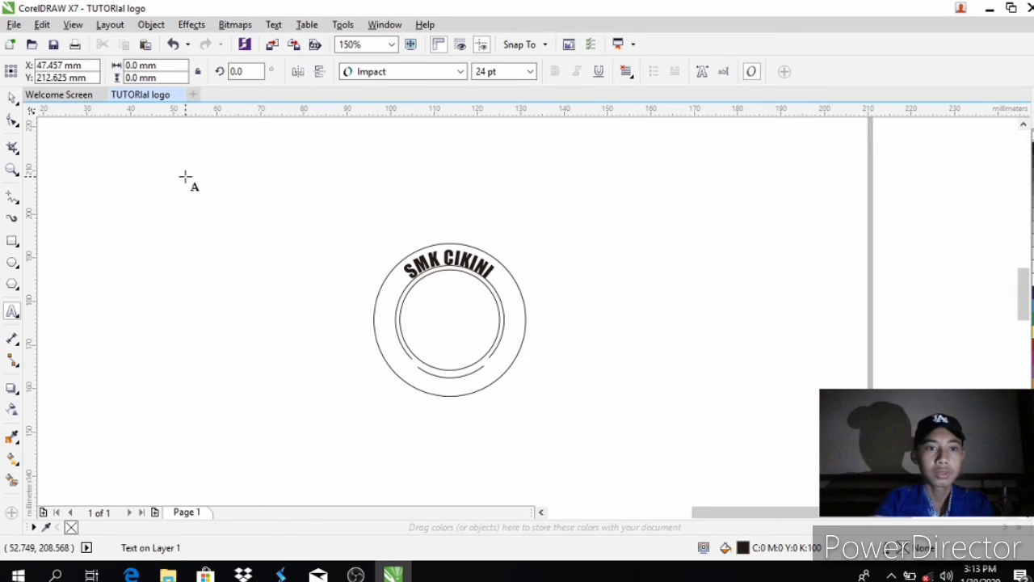
{"action": "left_click", "coordinate": [530, 71]}
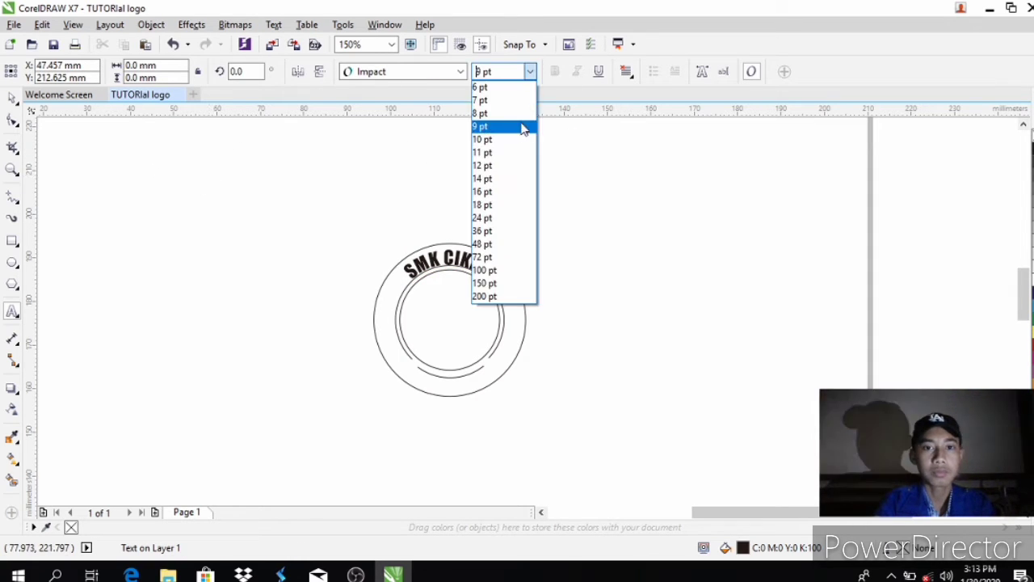
{"action": "left_click", "coordinate": [521, 128]}
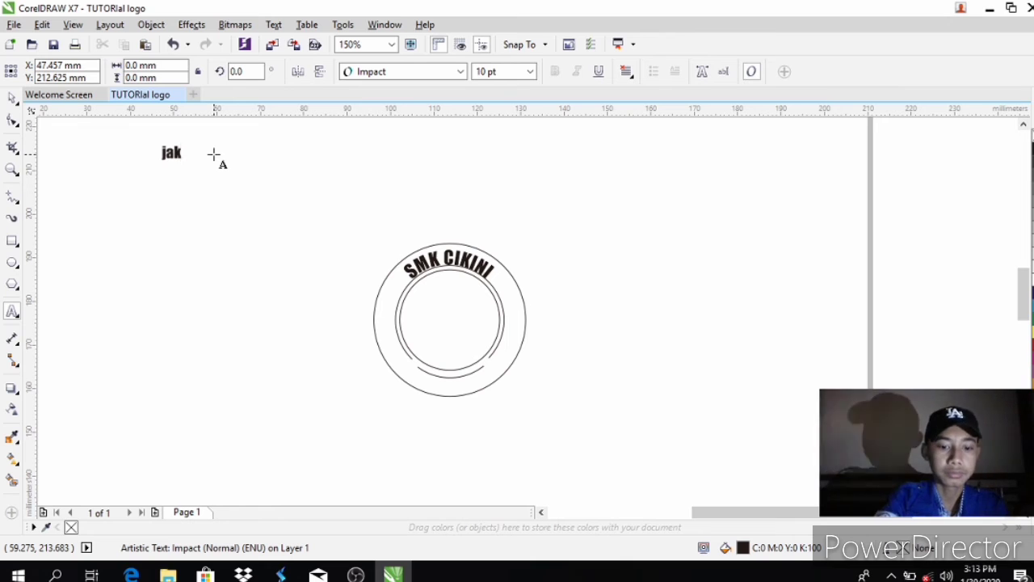
- Enter the text JAKARTA in capital letters
{"action": "key", "text": "BackSpace"}
{"action": "key", "text": "BackSpace"}
{"action": "key", "text": "BackSpace"}
{"action": "type", "text": "JAKARTA"}
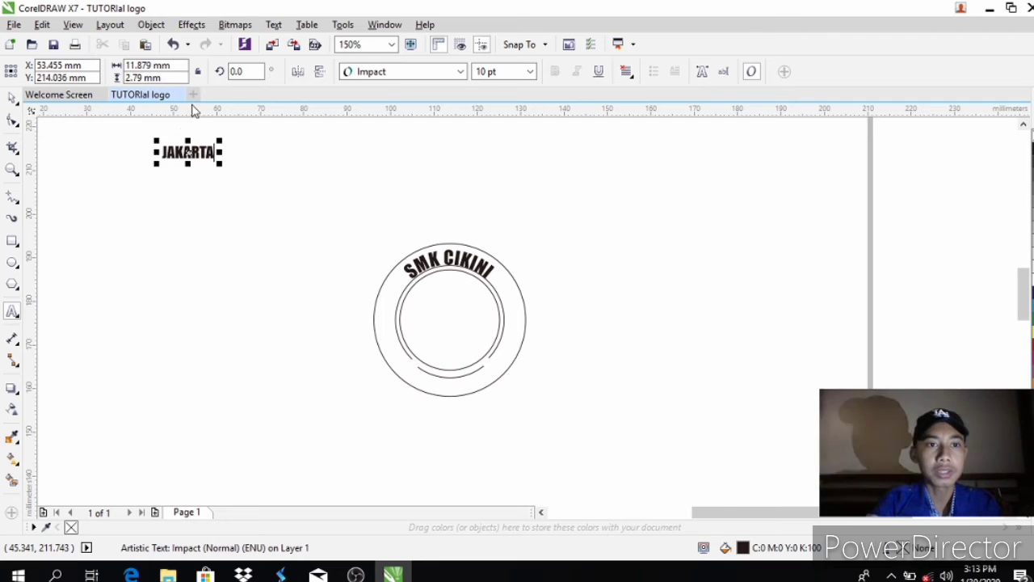
- Fit the JAKARTA text to the inner 23 mm circle, centred along its lower edge
{"action": "left_click", "coordinate": [275, 25]}
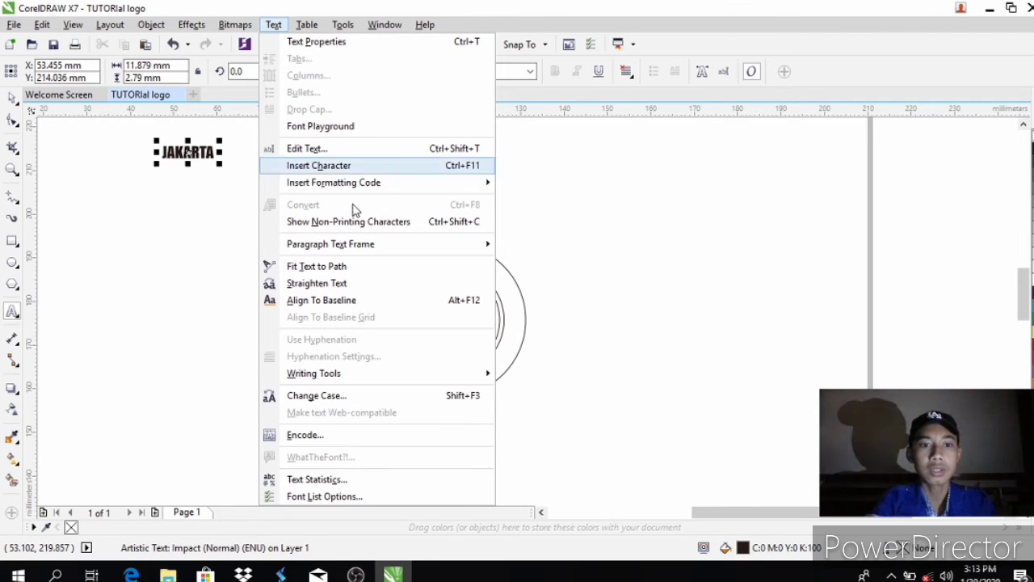
{"action": "left_click", "coordinate": [370, 272]}
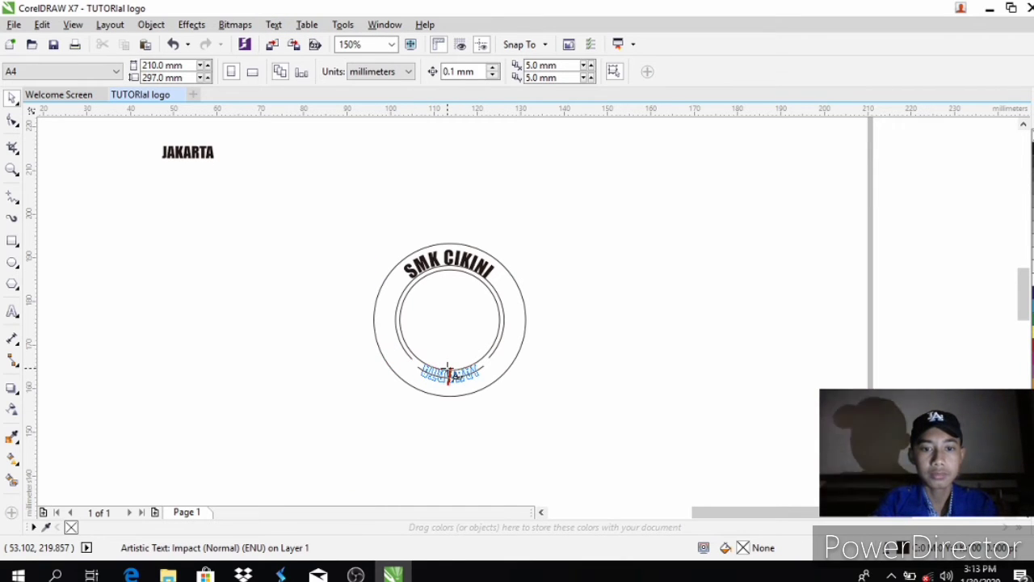
{"action": "left_click", "coordinate": [450, 373]}
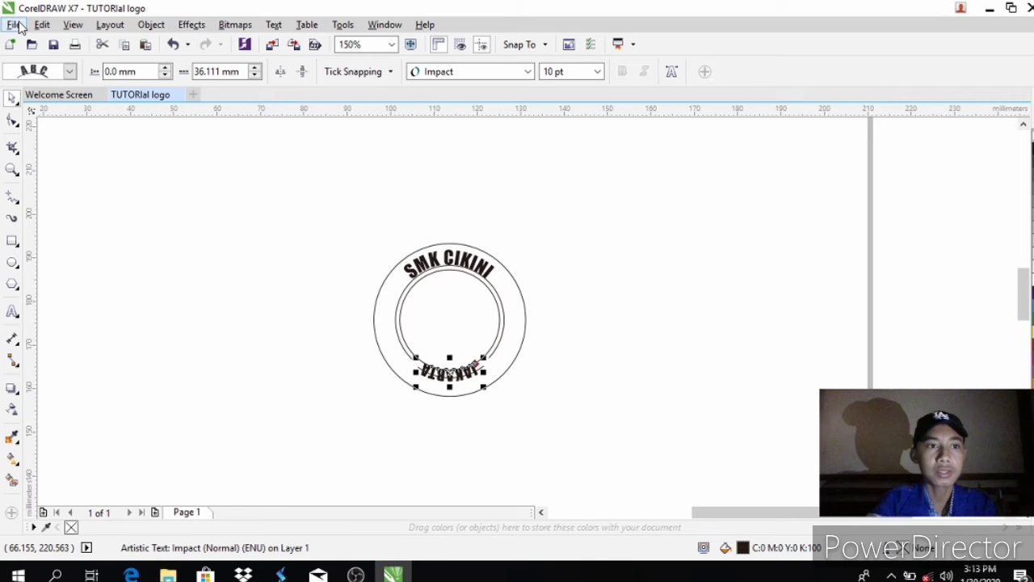
- Delete the 25 mm arc together with its fitted SMK CIKINI text, and the short arc crossing JAKARTA
{"action": "key", "text": "z"}
{"action": "left_click", "coordinate": [455, 379]}
{"action": "left_click", "coordinate": [455, 378]}
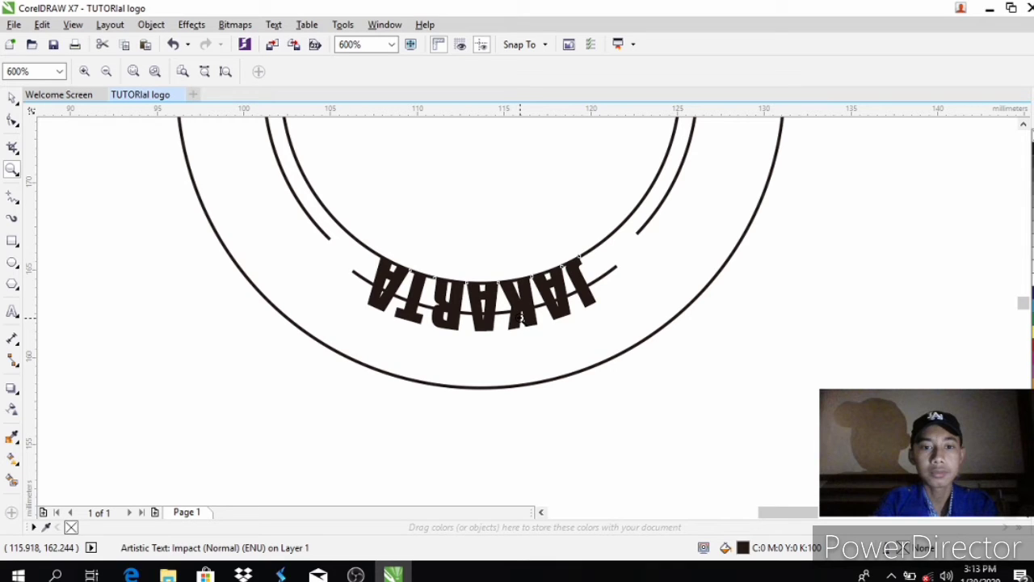
{"action": "key", "text": "space"}
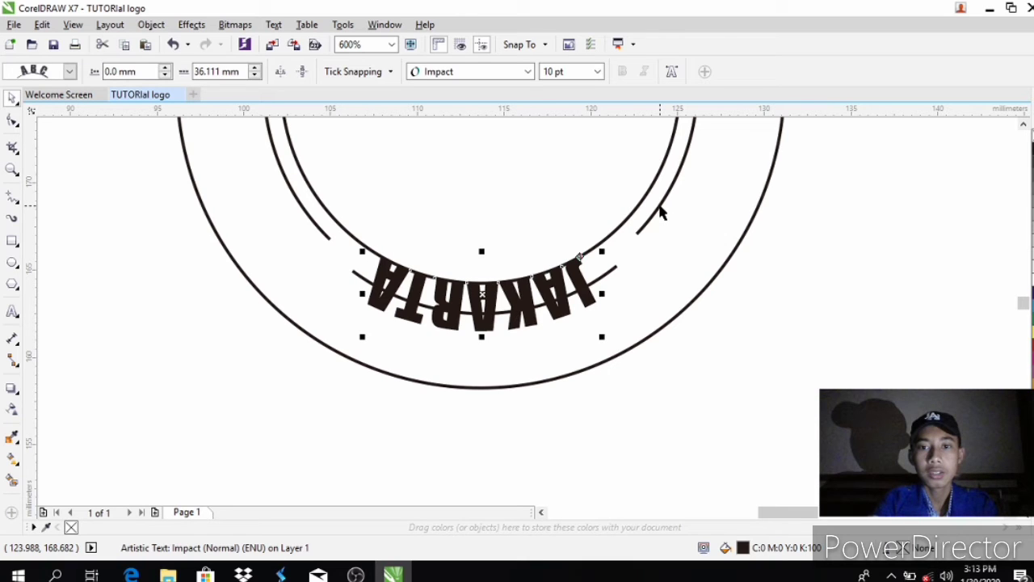
{"action": "left_click", "coordinate": [660, 203]}
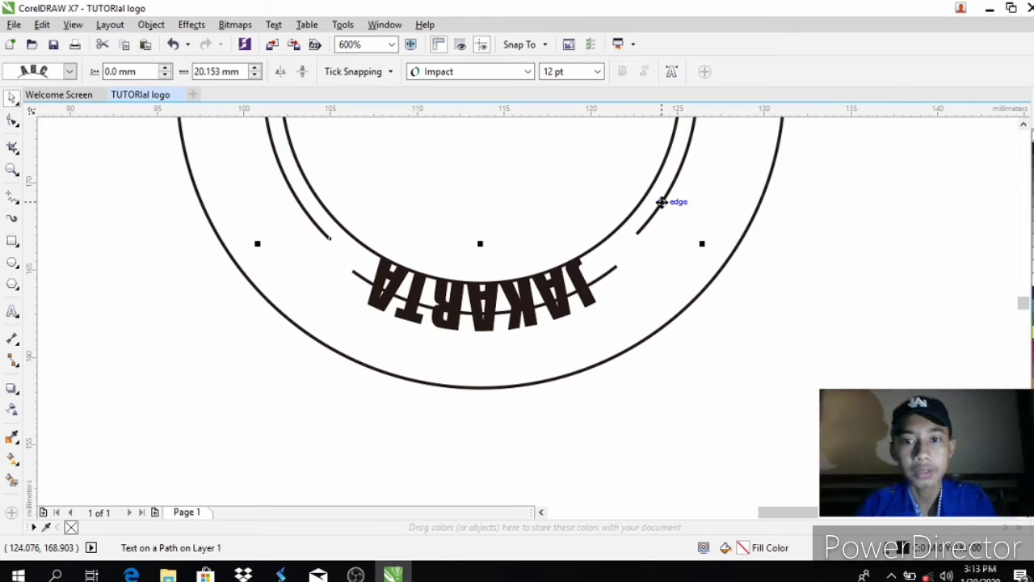
{"action": "key", "text": "Escape"}
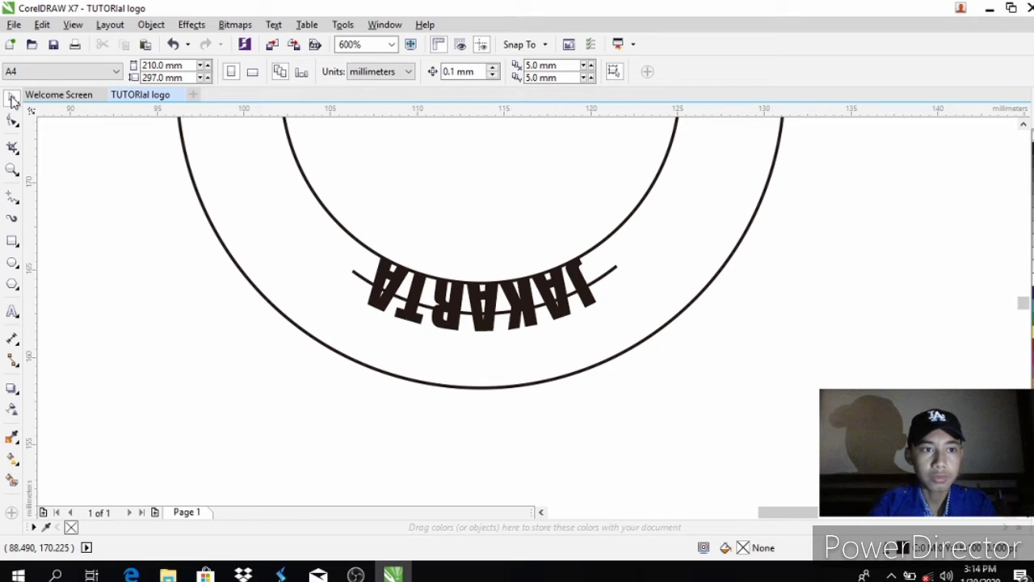
{"action": "left_click", "coordinate": [600, 278]}
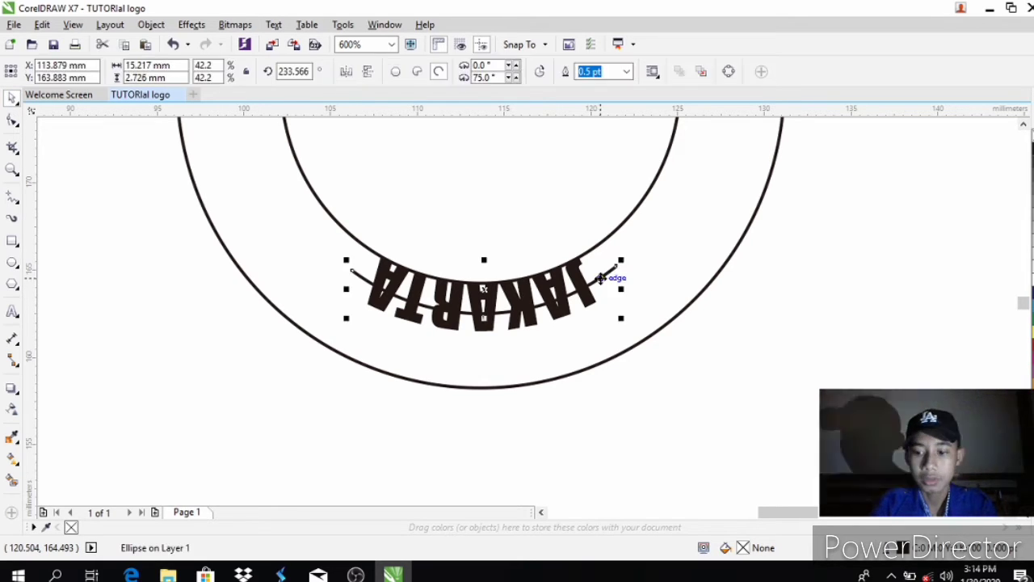
{"action": "key", "text": "Escape"}
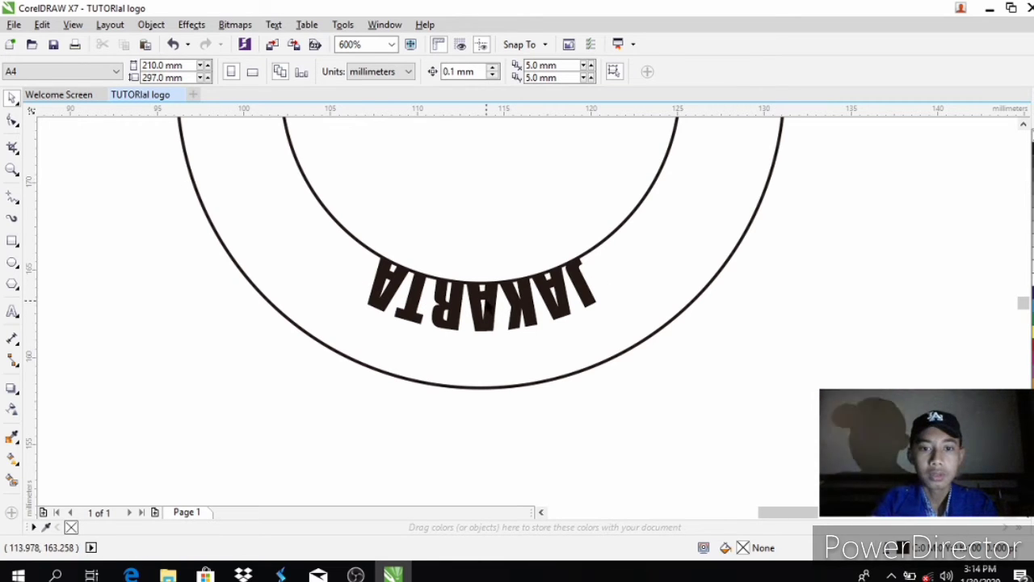
- Mirror the JAKARTA text horizontally and vertically on its path so it reads upright
{"action": "left_click", "coordinate": [487, 300]}
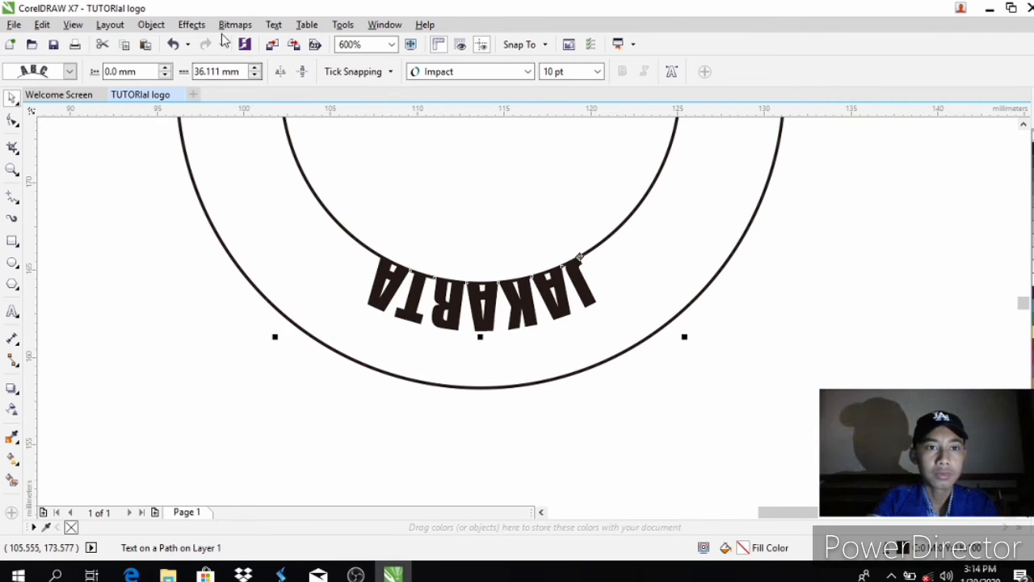
{"action": "left_click", "coordinate": [273, 24]}
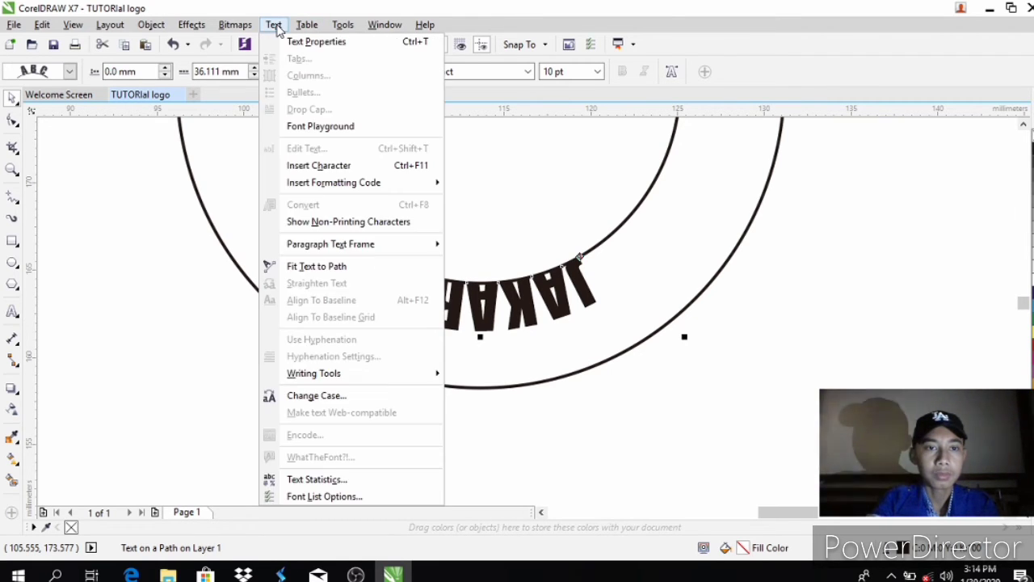
{"action": "left_click", "coordinate": [275, 25]}
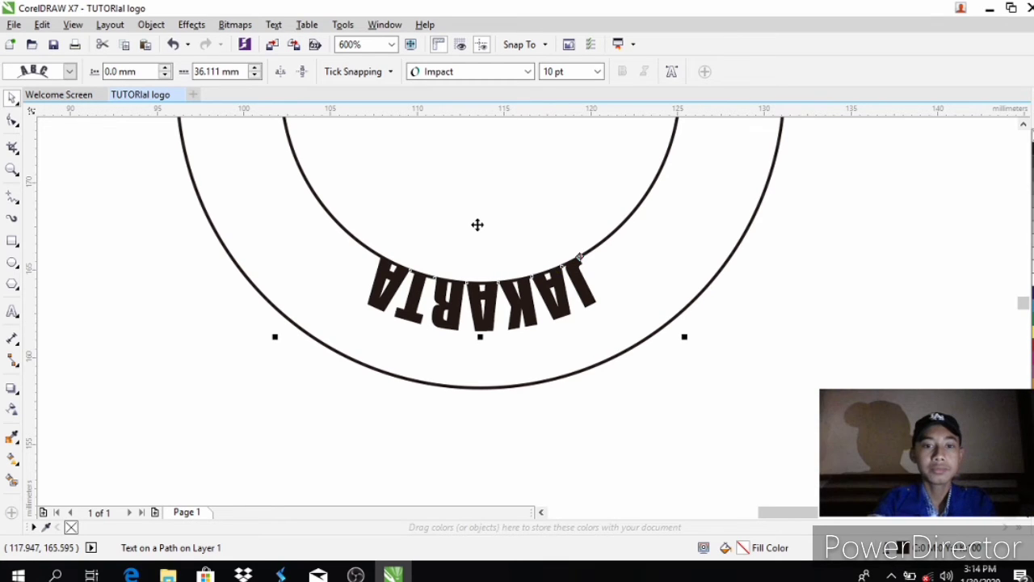
{"action": "left_click", "coordinate": [480, 295]}
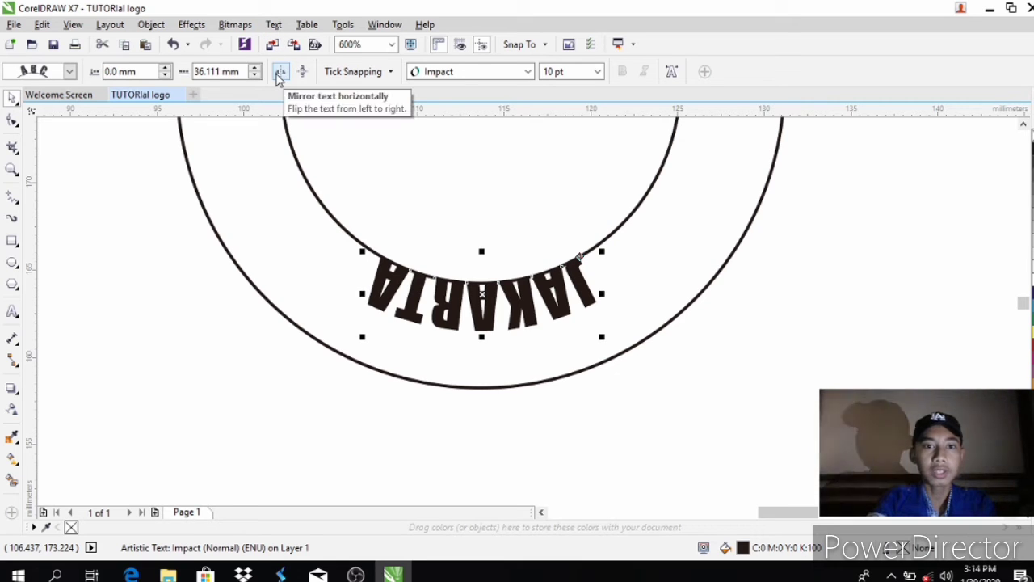
{"action": "left_click", "coordinate": [278, 73]}
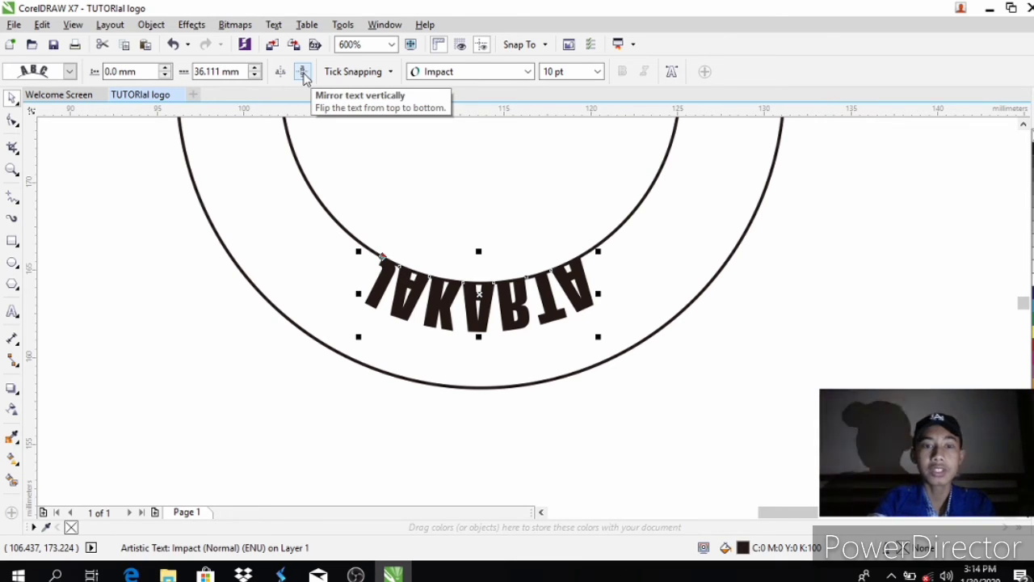
{"action": "left_click", "coordinate": [303, 73]}
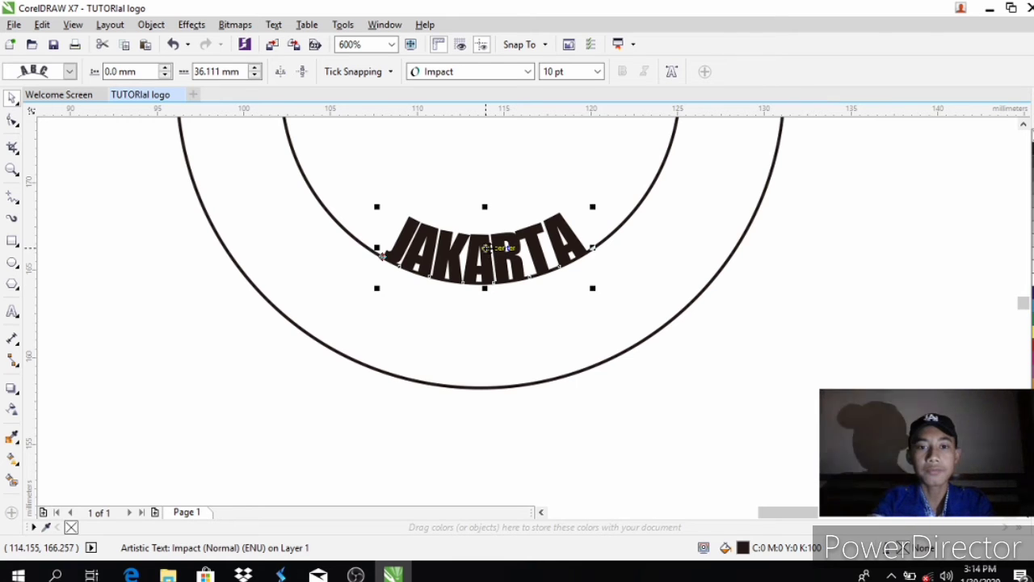
- Move the JAKARTA text outward from the inner circle into the lower ring, at a 4.0 mm offset from the path
{"action": "mouse_move", "coordinate": [488, 250]}
{"action": "left_mouse_down"}
{"action": "mouse_move", "coordinate": [480, 306]}
{"action": "mouse_move", "coordinate": [484, 247]}
{"action": "left_mouse_up"}
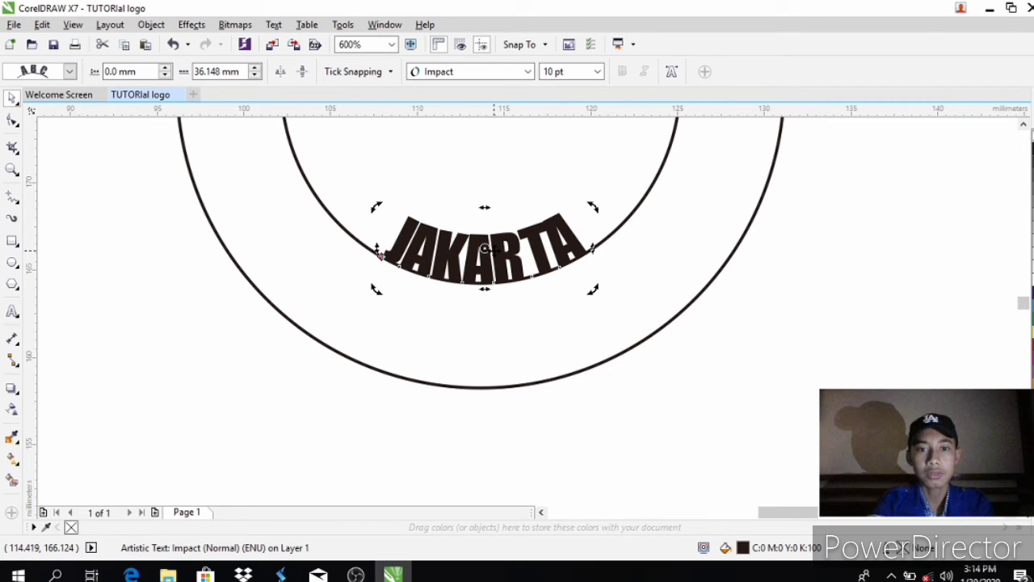
{"action": "left_click", "coordinate": [485, 249]}
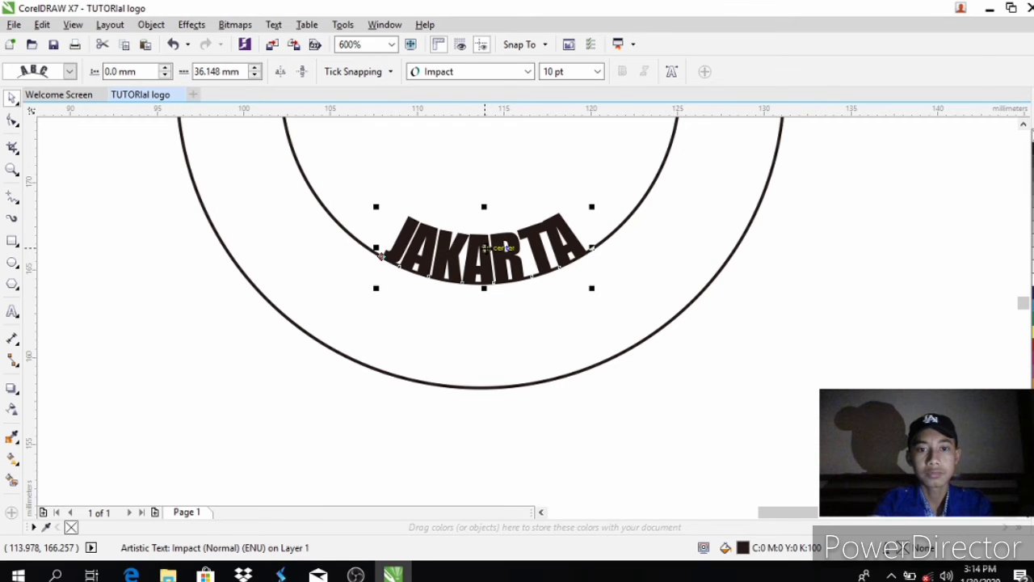
{"action": "left_click_drag", "start_coordinate": [502, 247], "coordinate": [483, 325]}
{"action": "scroll", "coordinate": [214, 226], "scroll_direction": "up", "scroll_amount": 2}
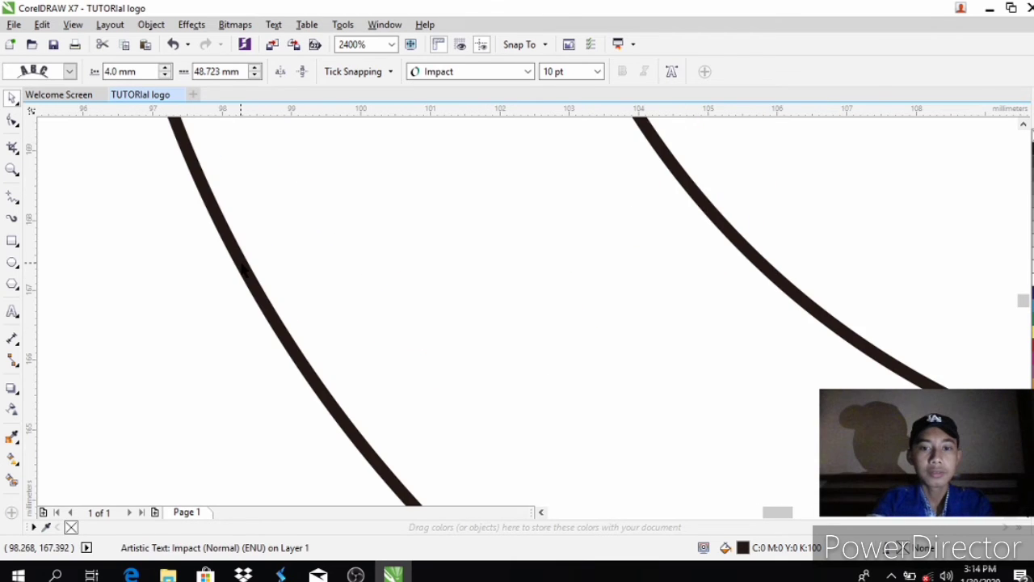
{"action": "scroll", "coordinate": [242, 271], "scroll_direction": "down", "scroll_amount": 4}
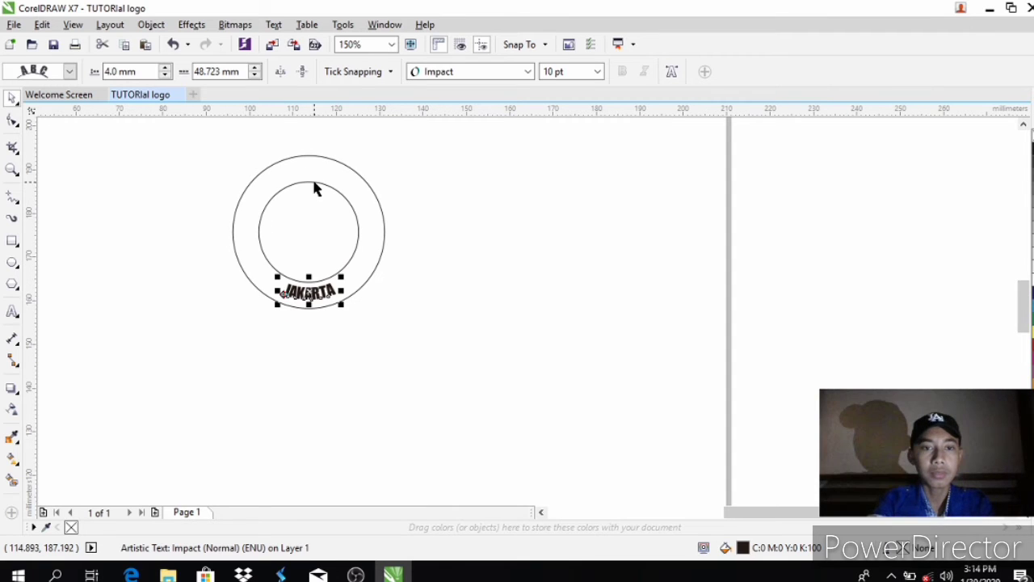
- Undo the JAKARTA offset and mirroring and both arc deletions to restore SMK CIKINI and its arc
{"action": "left_click", "coordinate": [177, 42]}
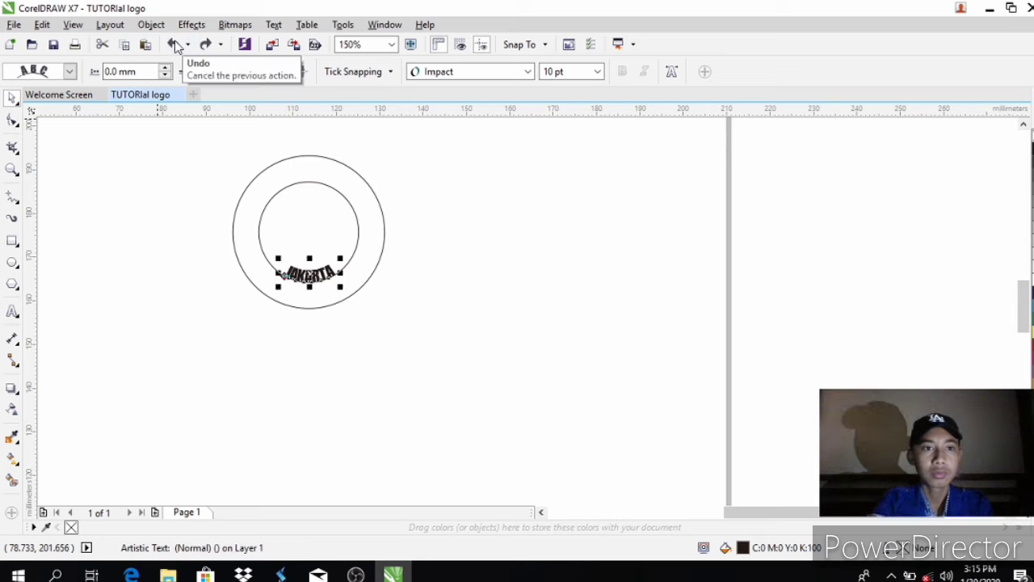
{"action": "left_click", "coordinate": [176, 44]}
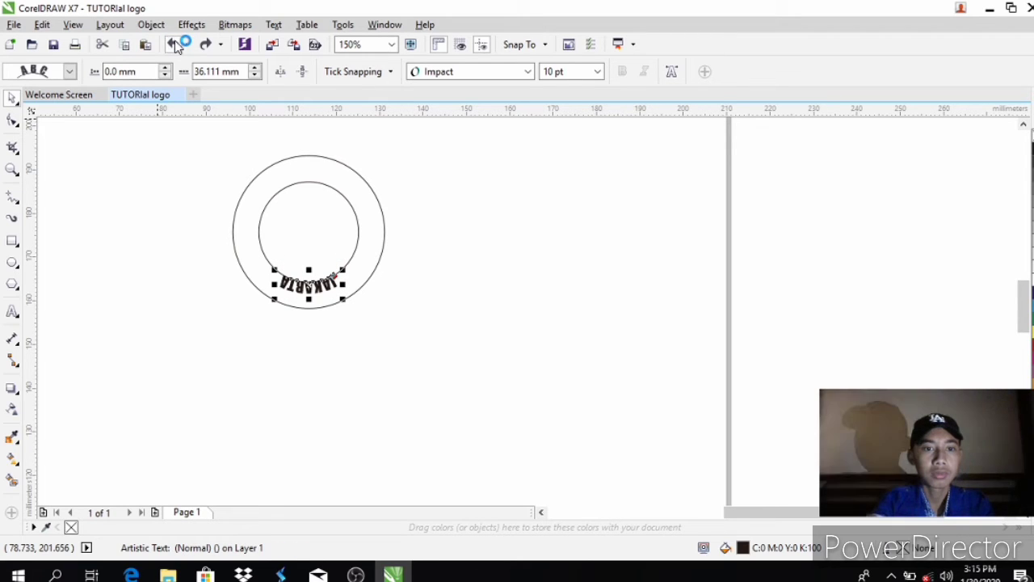
{"action": "left_click", "coordinate": [176, 46]}
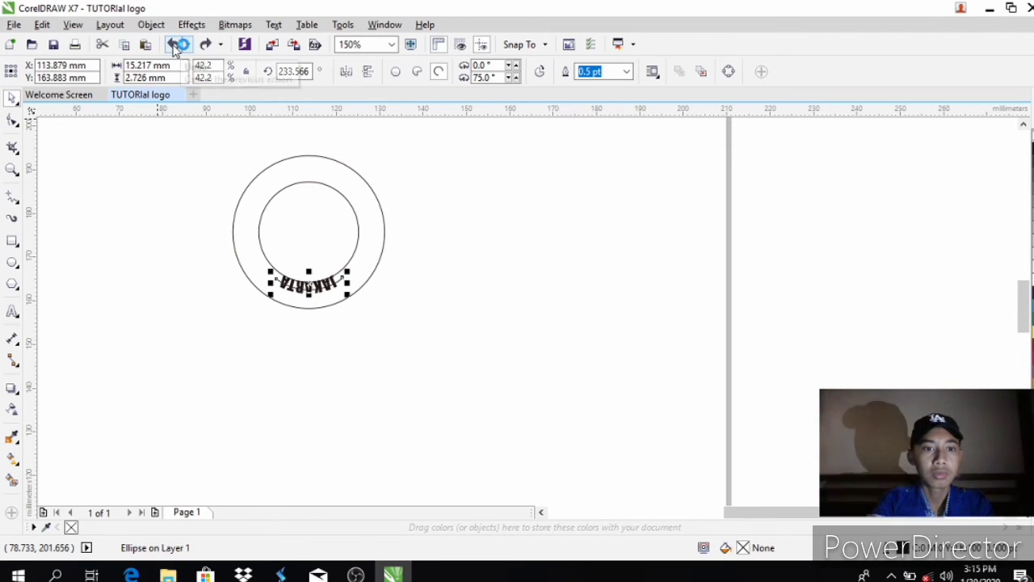
{"action": "left_click", "coordinate": [176, 45]}
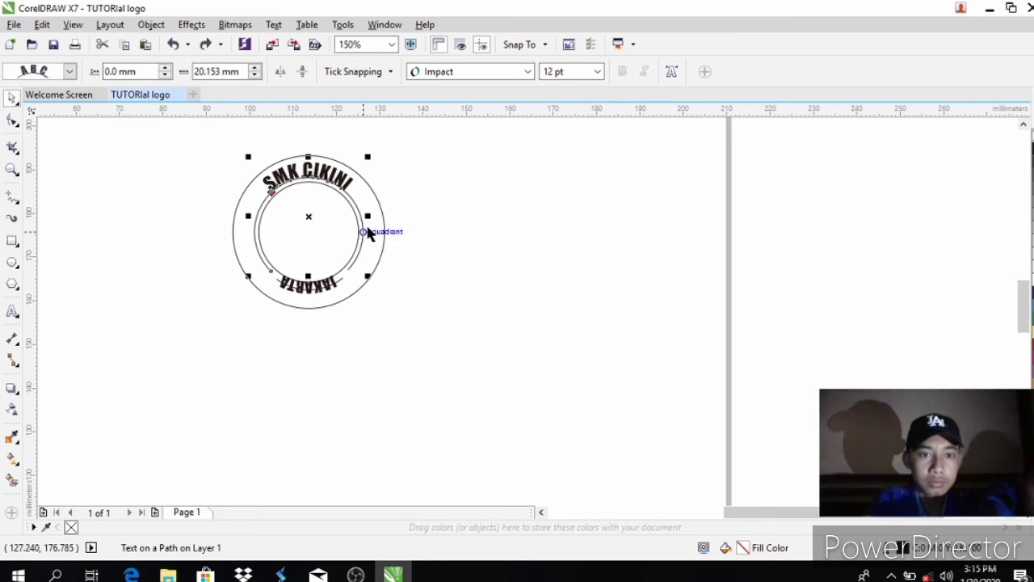
- Select only the 25 mm control arc of the SMK CIKINI text, without the text itself, and delete it
{"action": "left_click", "coordinate": [12, 167]}
{"action": "left_click", "coordinate": [302, 219]}
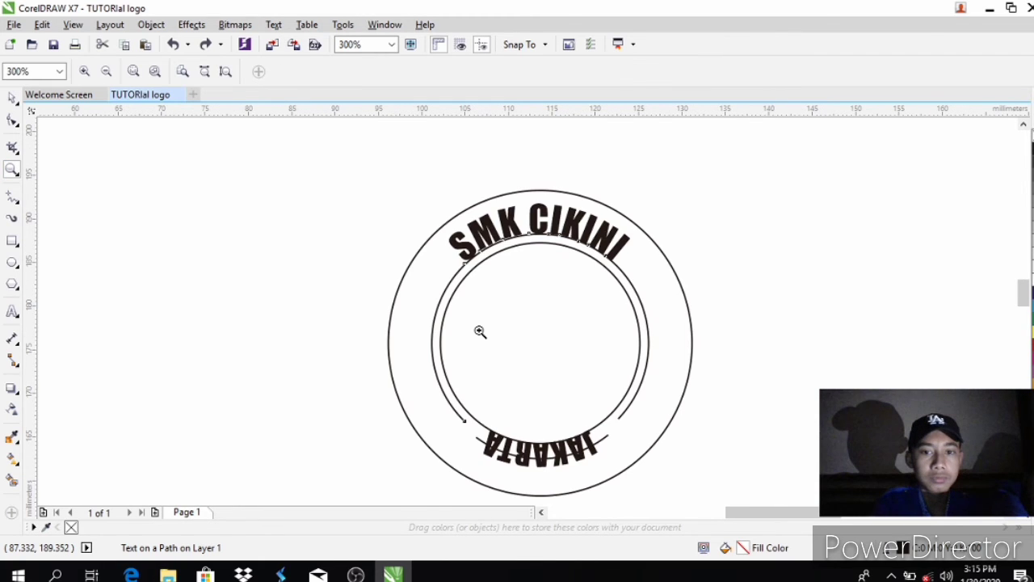
{"action": "left_click", "coordinate": [544, 336]}
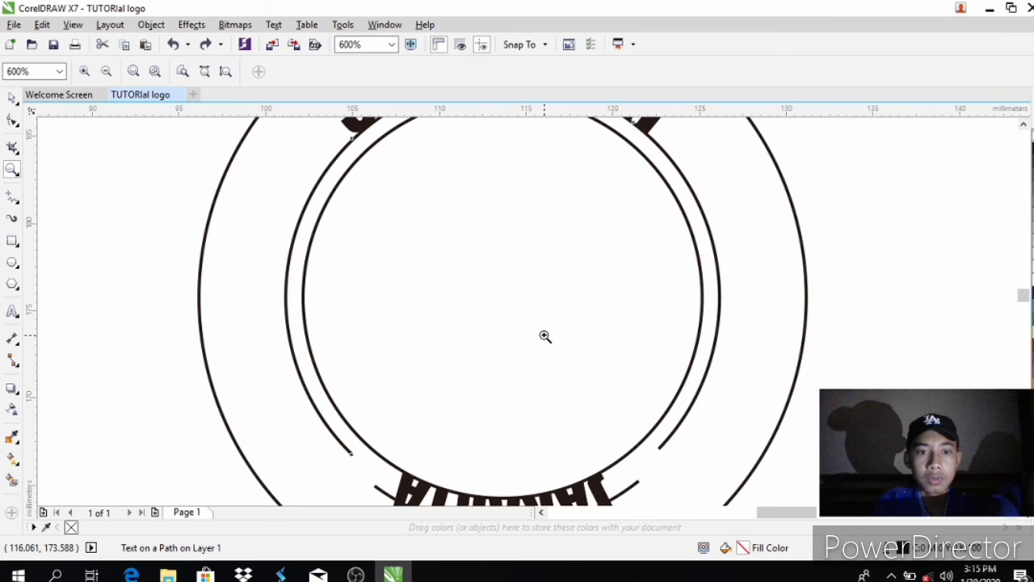
{"action": "left_click", "coordinate": [12, 99]}
{"action": "left_click", "coordinate": [287, 318]}
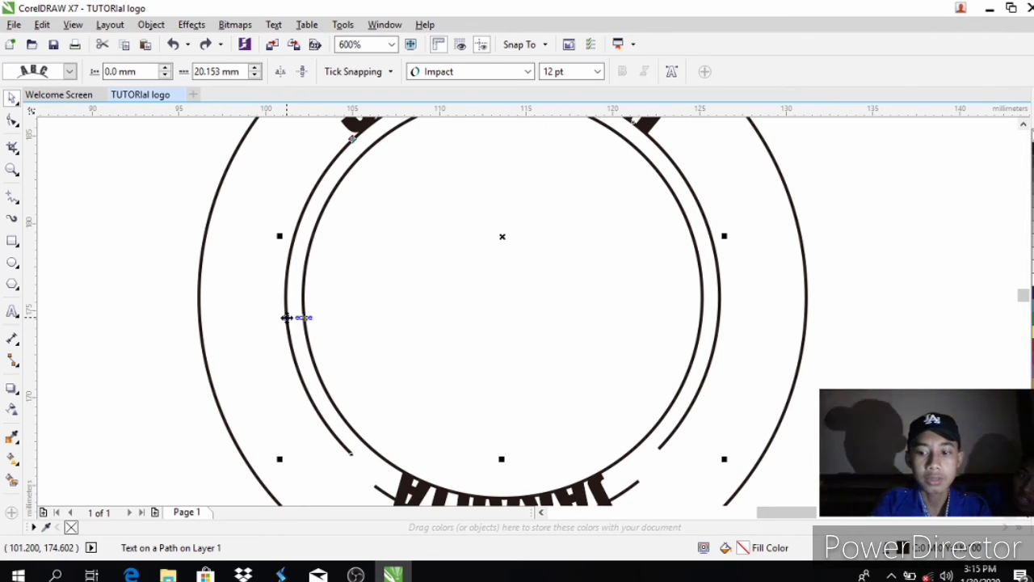
{"action": "left_click", "coordinate": [286, 318]}
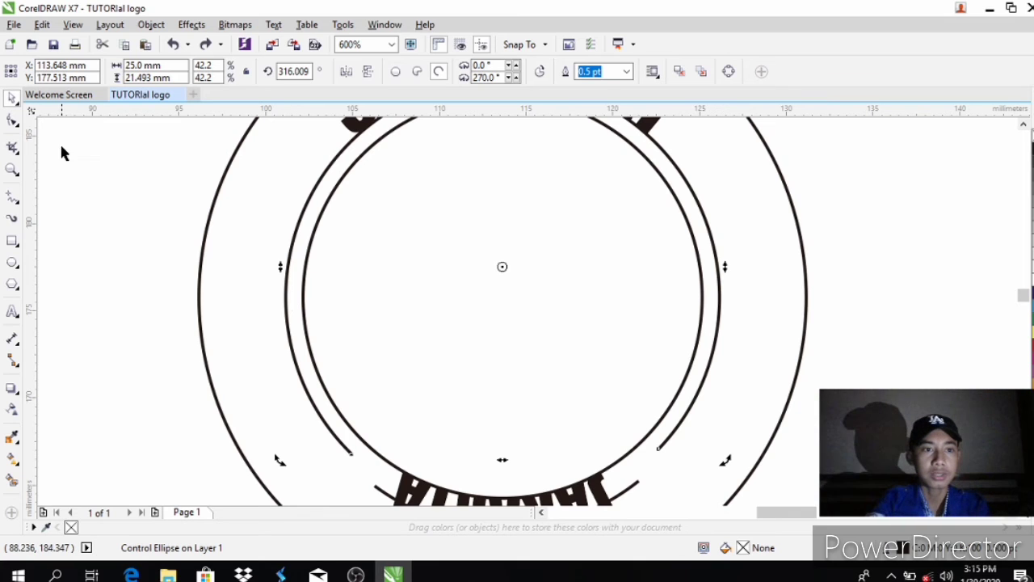
{"action": "left_click", "coordinate": [282, 301]}
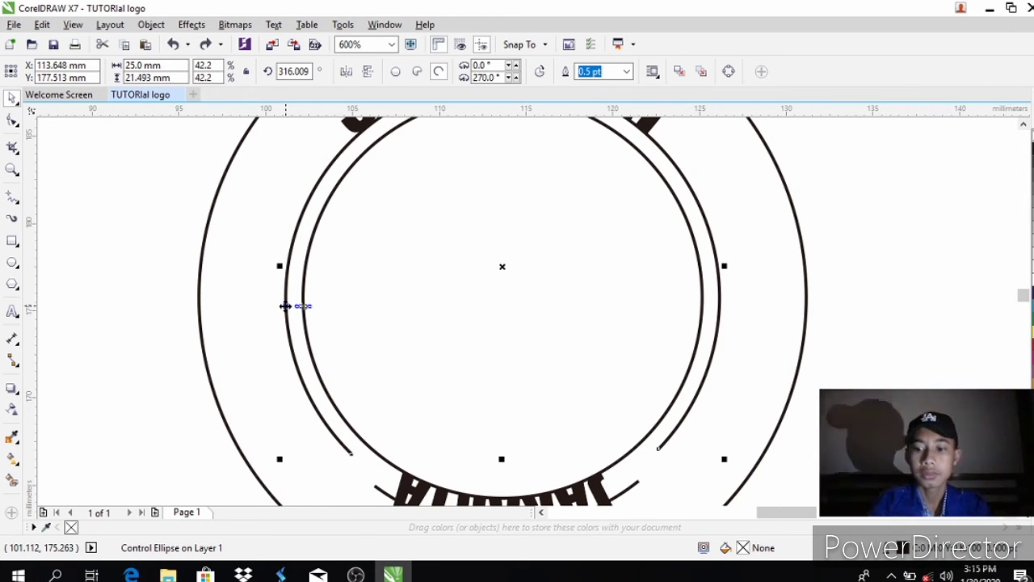
{"action": "key", "text": "Delete"}
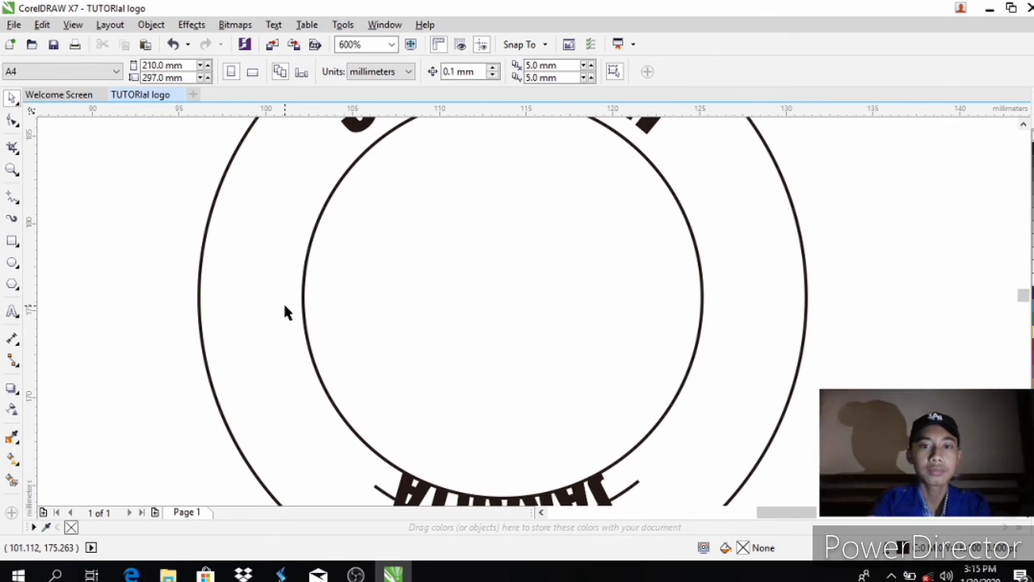
- Select only the guide arc running through the JAKARTA text and delete it
{"action": "scroll", "coordinate": [560, 436], "scroll_direction": "down", "scroll_amount": 1}
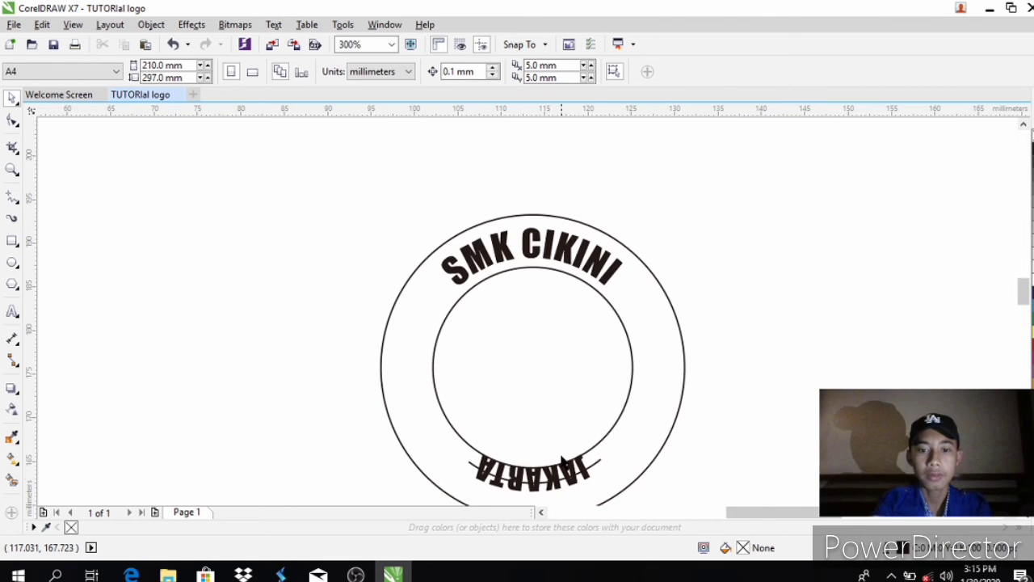
{"action": "left_click", "coordinate": [11, 168]}
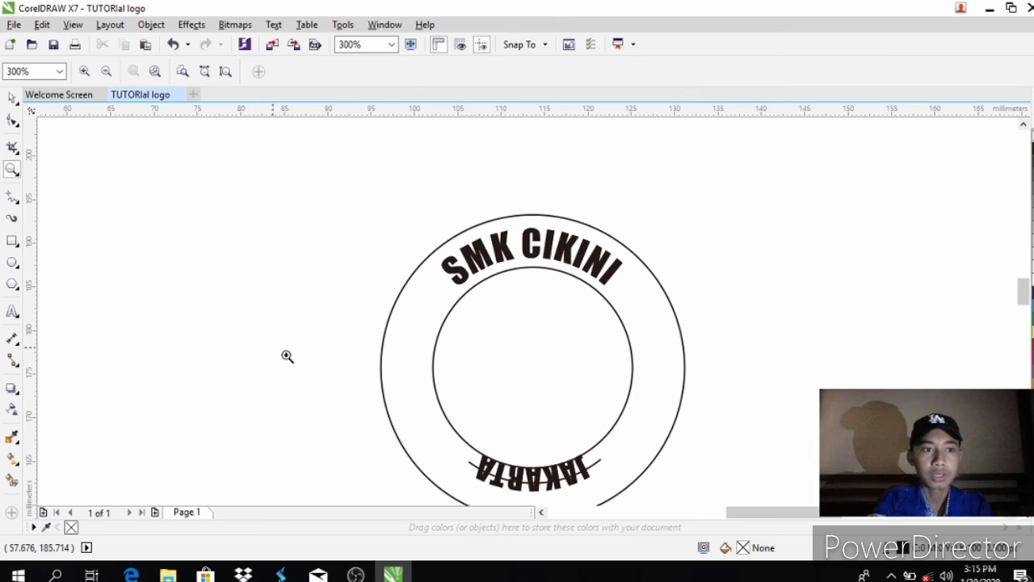
{"action": "left_click", "coordinate": [590, 481]}
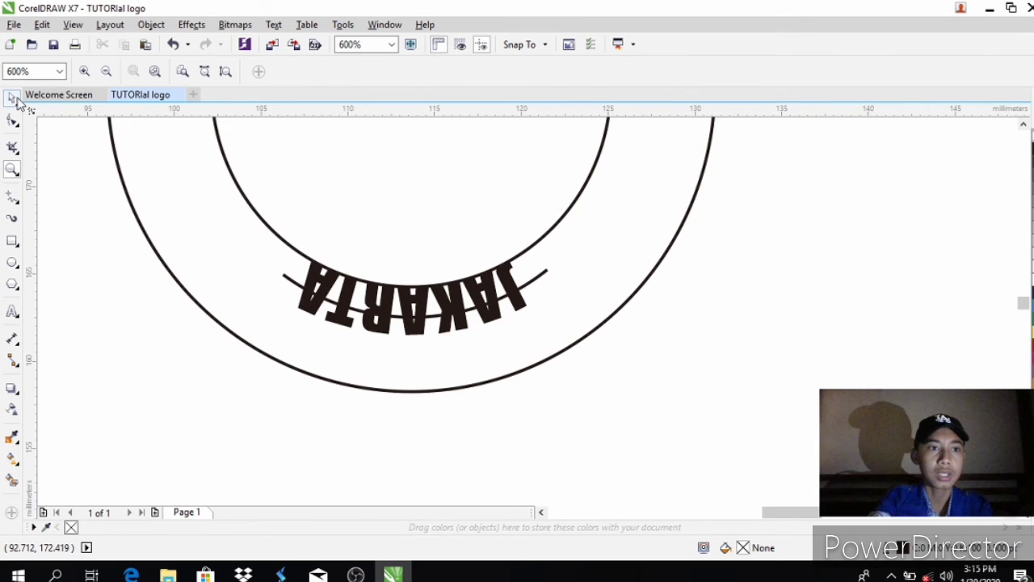
{"action": "left_click", "coordinate": [12, 97]}
{"action": "left_click", "coordinate": [538, 278]}
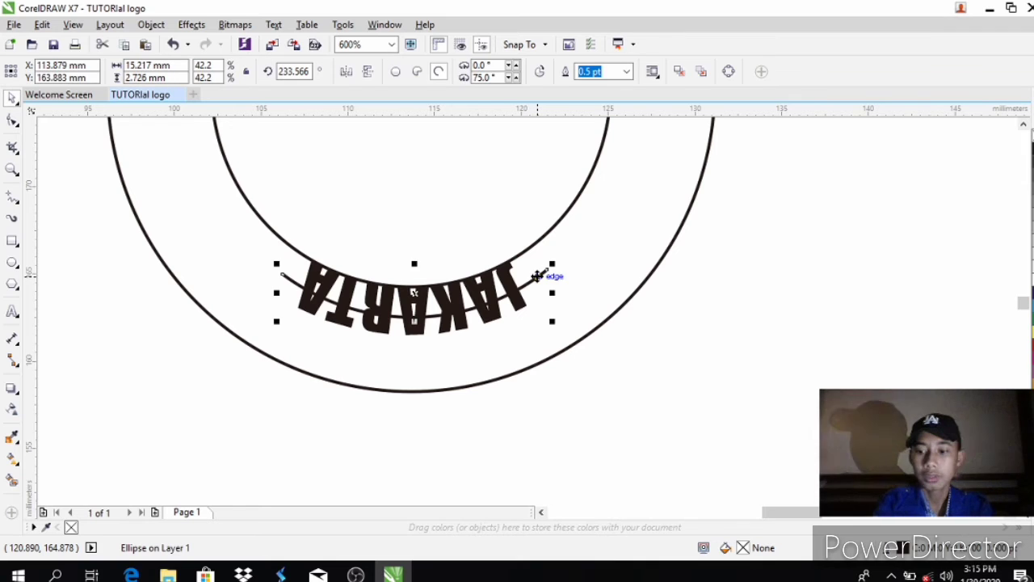
{"action": "key", "text": "Escape"}
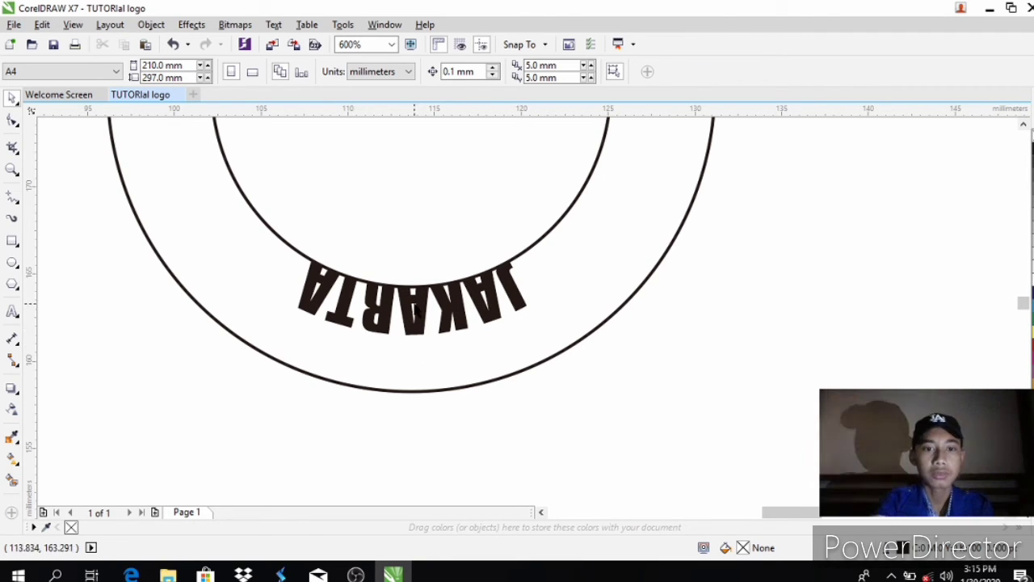
- Mirror the JAKARTA text horizontally and vertically on its path, and move it outward into the lower ring at a 4.0 mm offset
{"action": "left_click", "coordinate": [416, 310]}
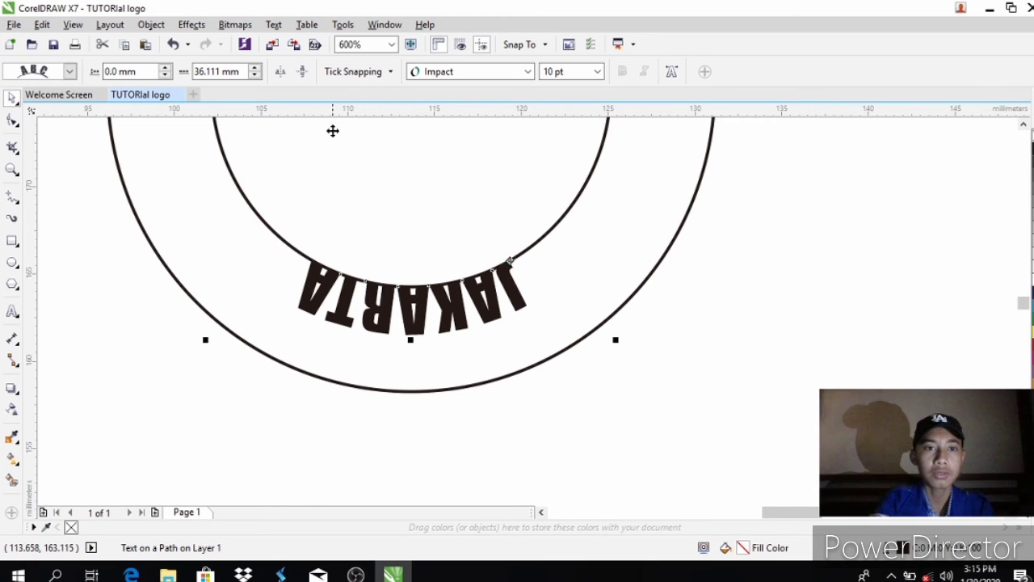
{"action": "left_click", "coordinate": [281, 72]}
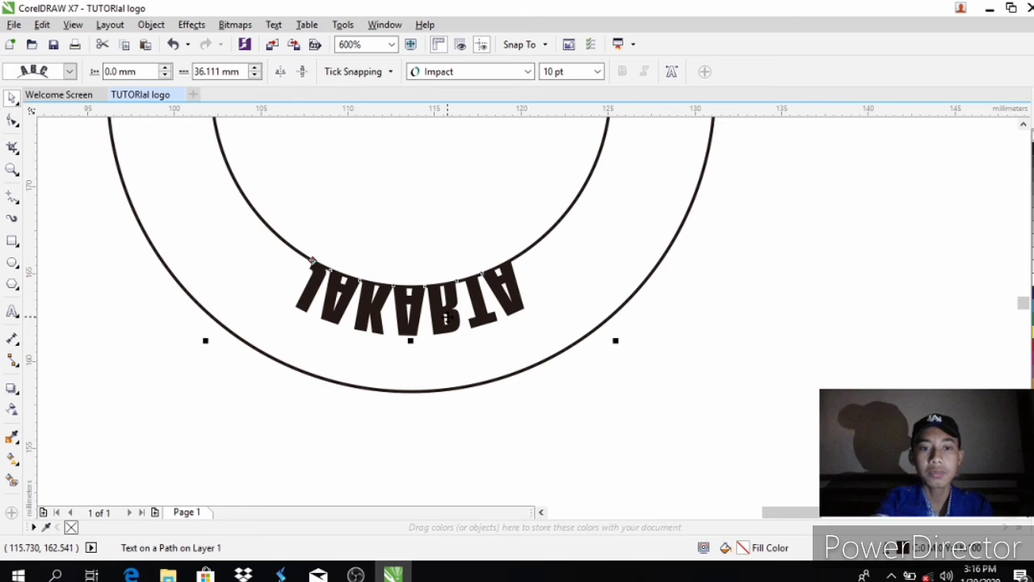
{"action": "left_click", "coordinate": [410, 314], "text": "ctrl"}
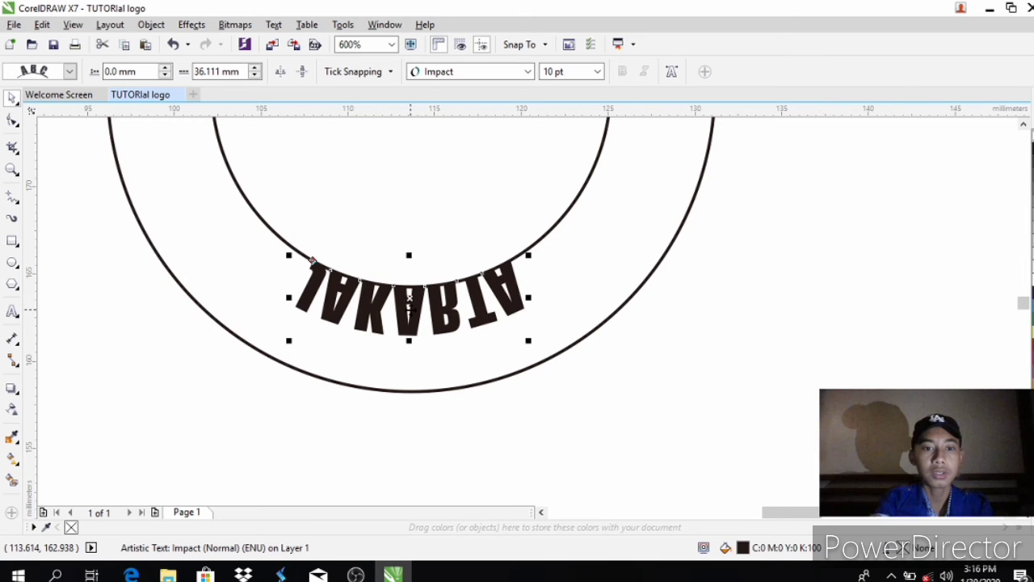
{"action": "left_click", "coordinate": [304, 75]}
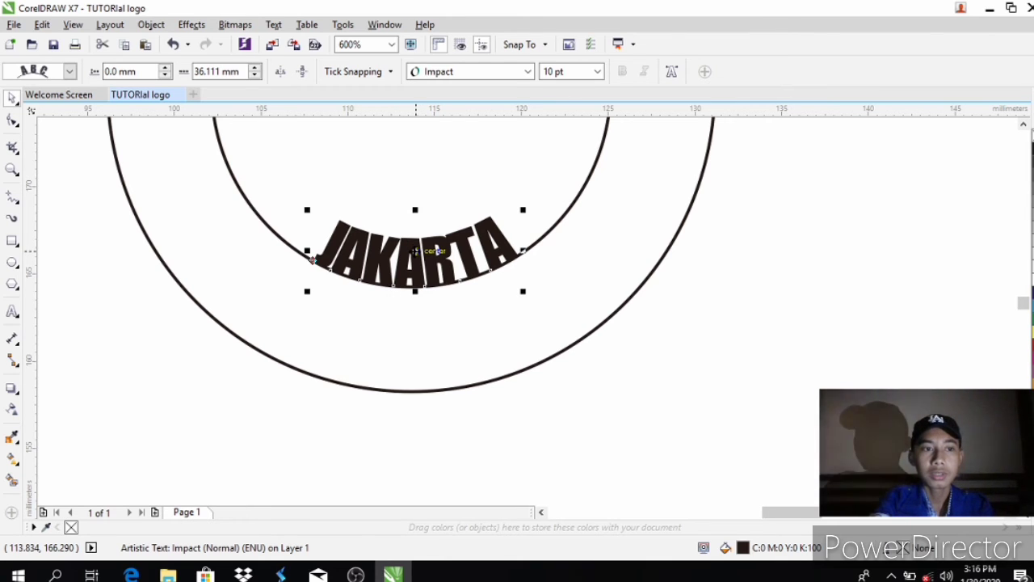
{"action": "key", "text": "Escape"}
{"action": "left_click_drag", "start_coordinate": [416, 265], "coordinate": [415, 322]}
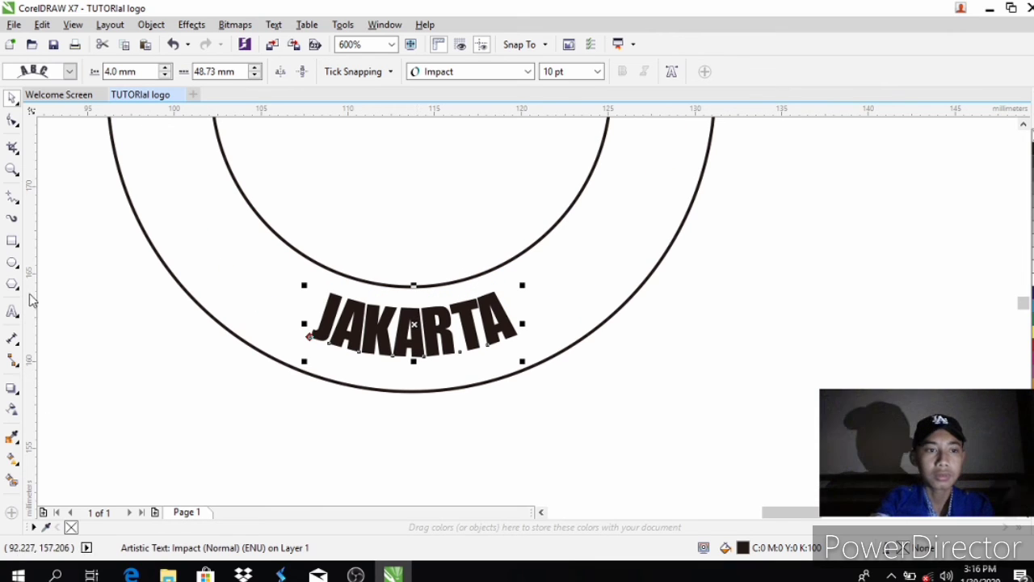
- Select the inner circle and set its outline colour to dark blue
{"action": "scroll", "coordinate": [261, 312], "scroll_direction": "down", "scroll_amount": 3}
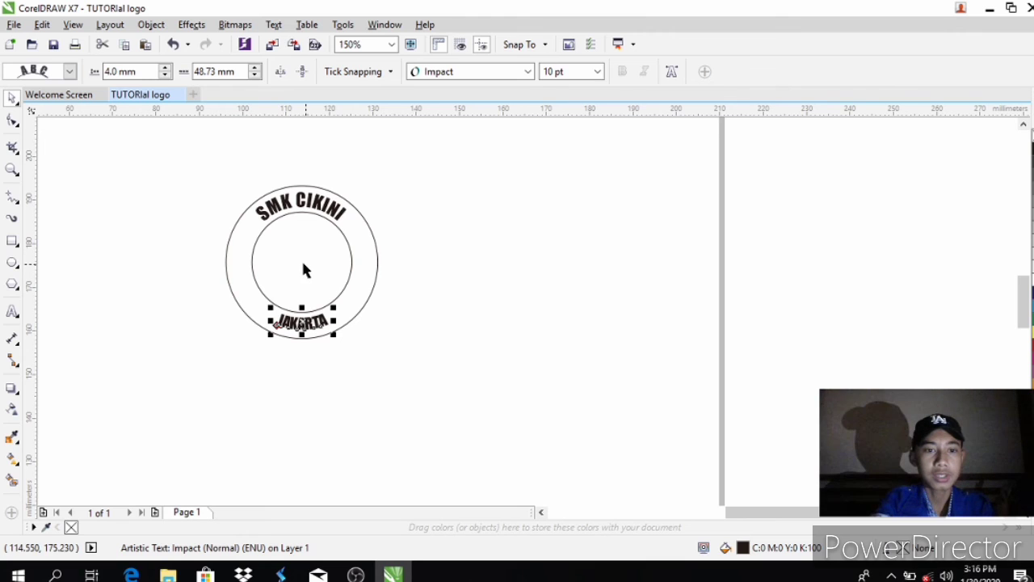
{"action": "left_click", "coordinate": [12, 170]}
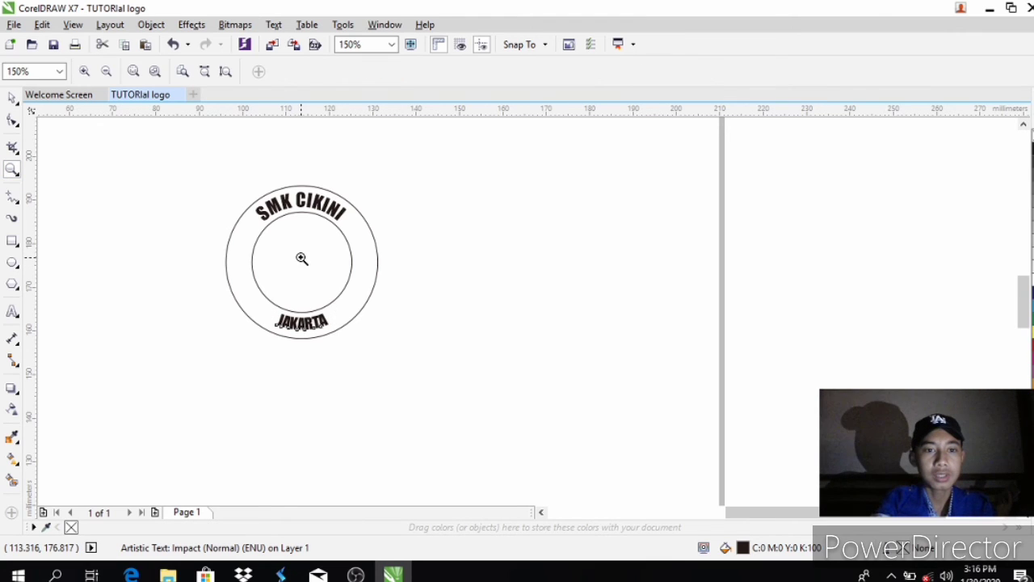
{"action": "left_click", "coordinate": [301, 257]}
{"action": "left_click", "coordinate": [551, 330]}
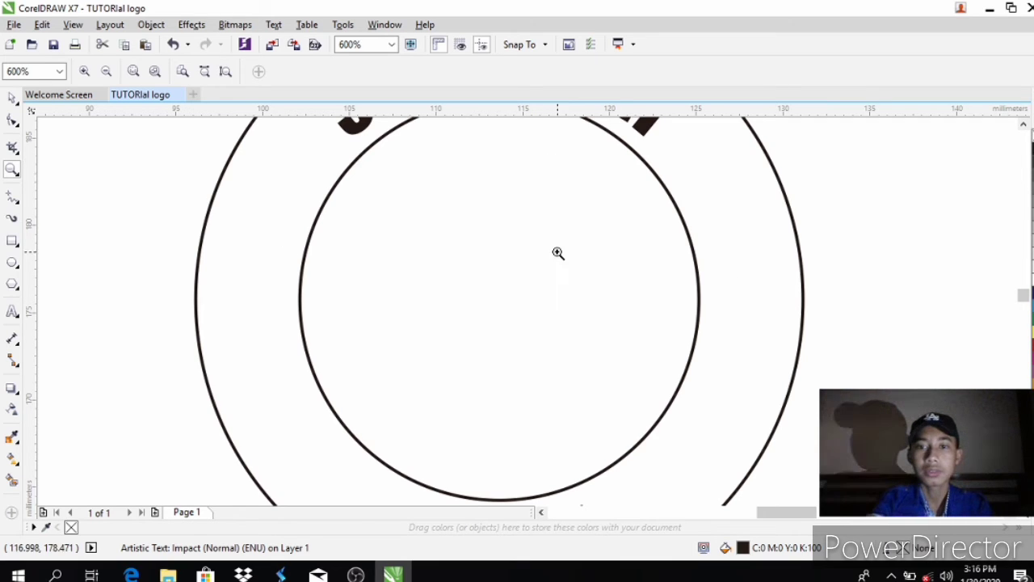
{"action": "left_click", "coordinate": [11, 98]}
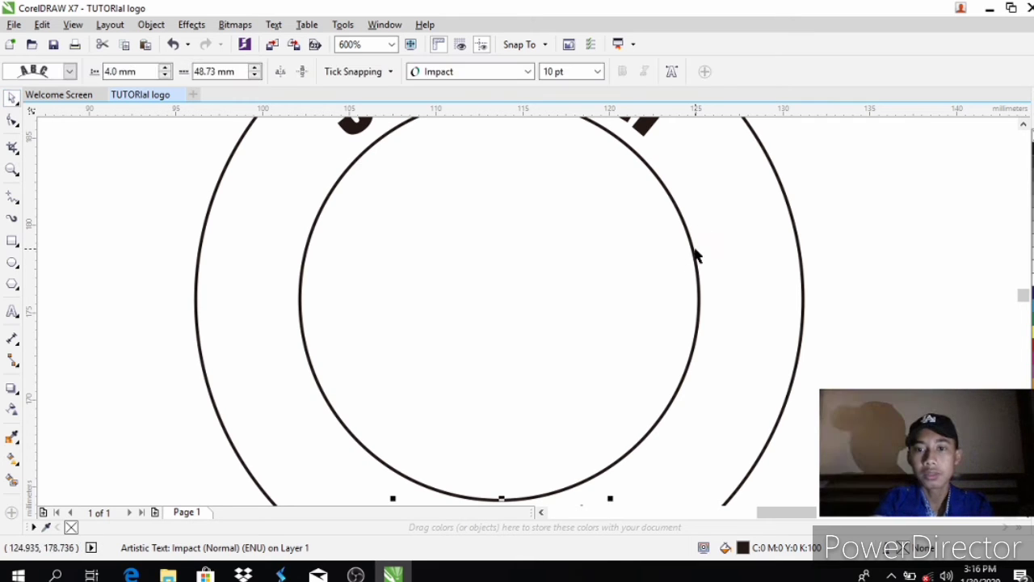
{"action": "left_click", "coordinate": [697, 258]}
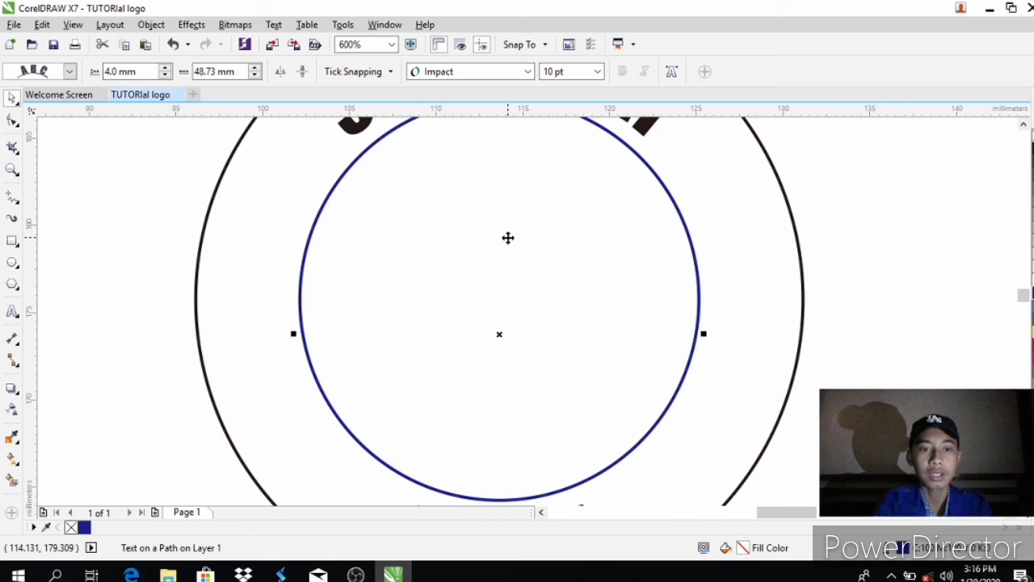
- Fill the 35 mm outer circle with red, then deselect it
{"action": "left_click", "coordinate": [236, 290]}
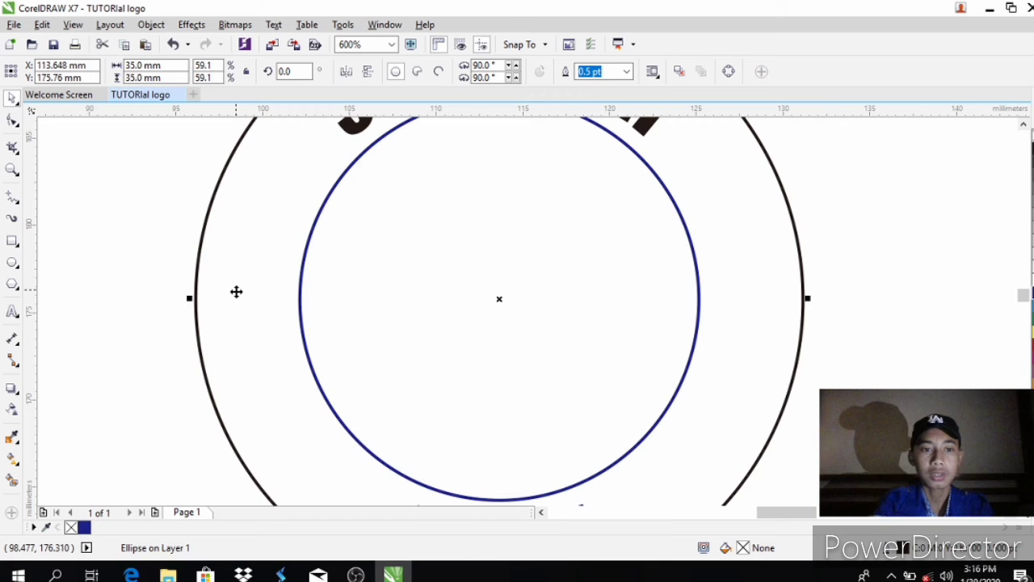
{"action": "left_click", "coordinate": [236, 291]}
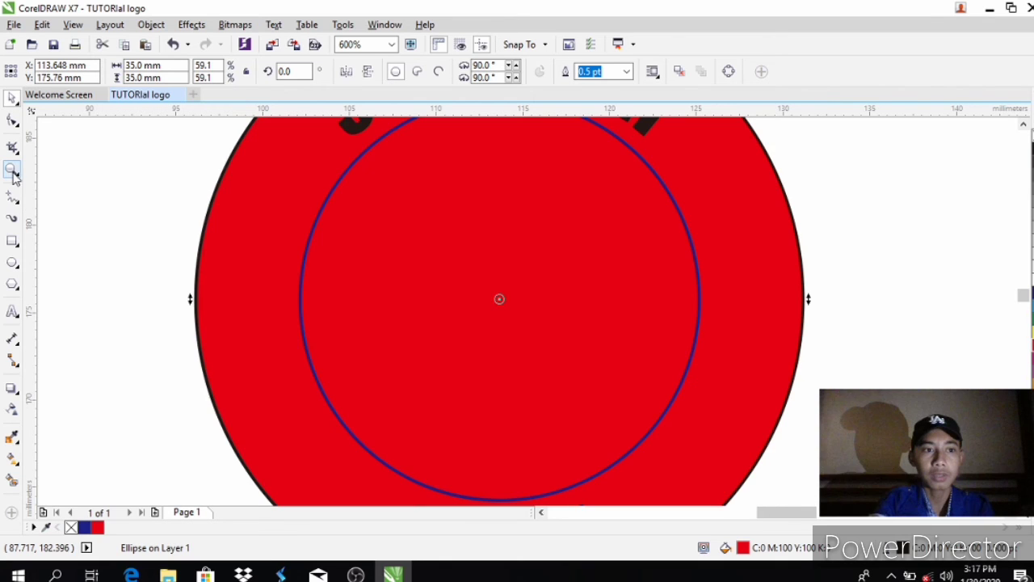
{"action": "scroll", "coordinate": [545, 317], "scroll_direction": "down", "scroll_amount": 2}
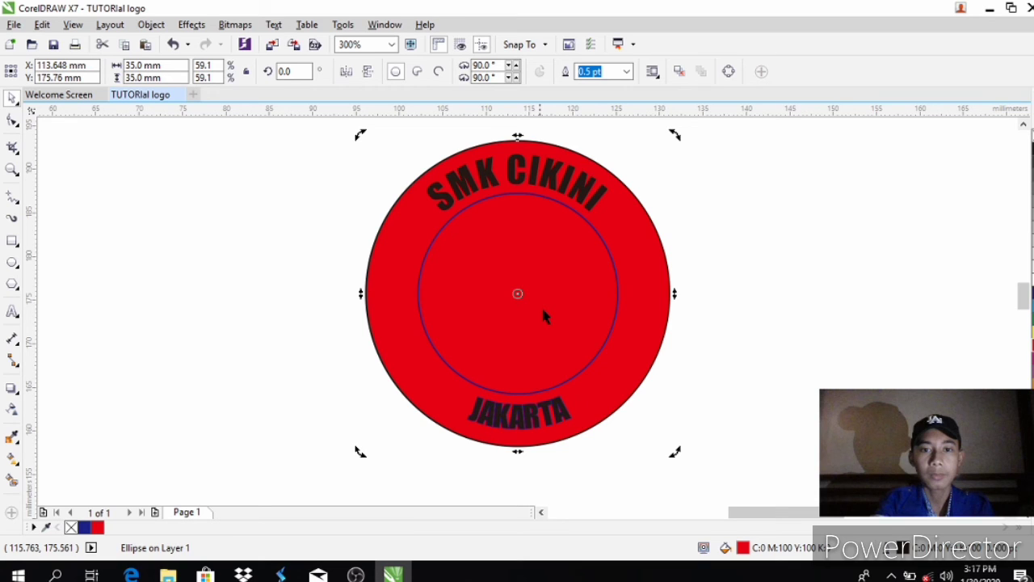
{"action": "key", "text": "Escape"}
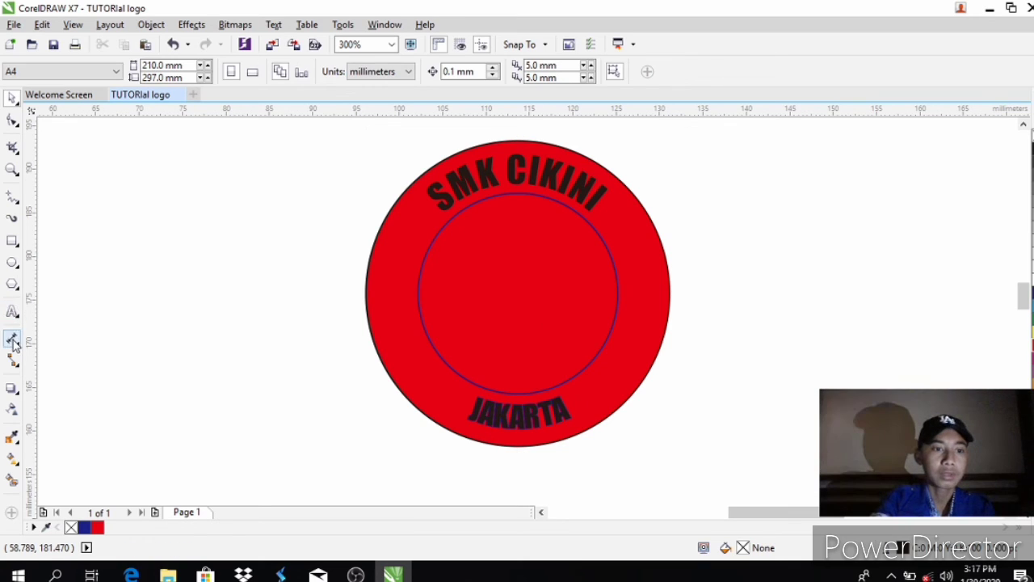
- Draw a five-pointed star about 4.6 mm wide and 4.4 mm high in the empty area beside the logo
{"action": "left_click", "coordinate": [12, 286]}
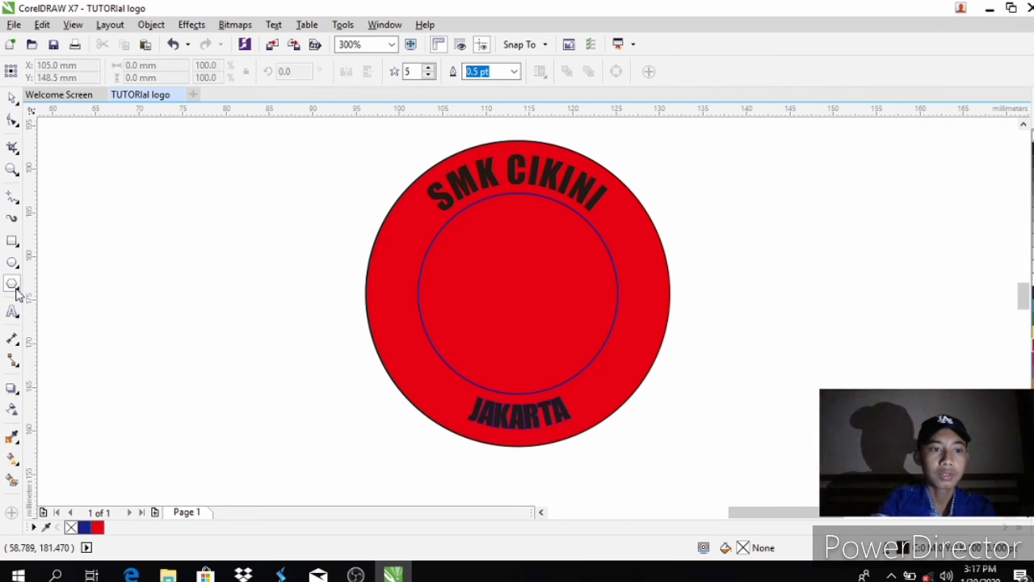
{"action": "left_click", "coordinate": [17, 289]}
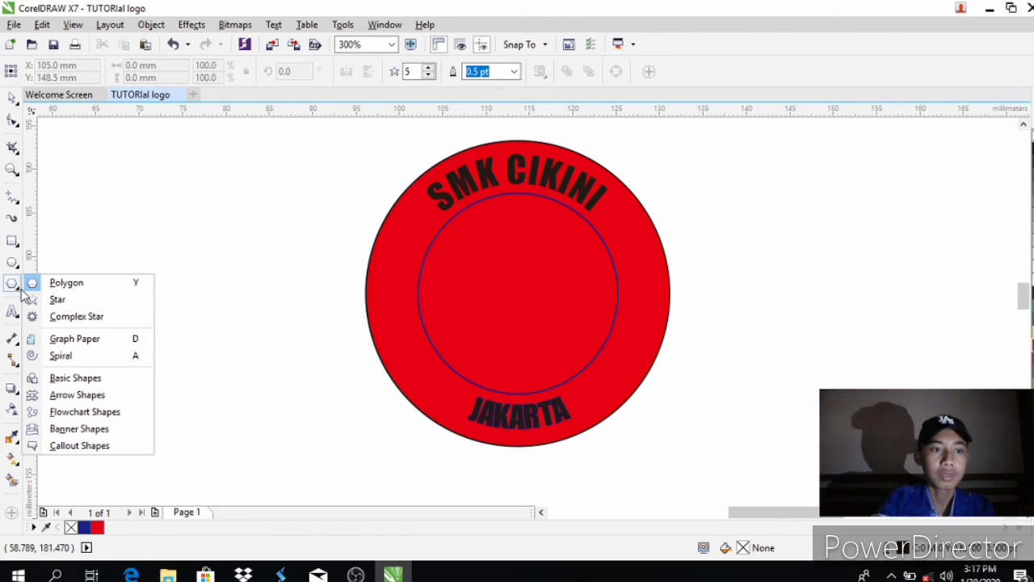
{"action": "left_click", "coordinate": [59, 299]}
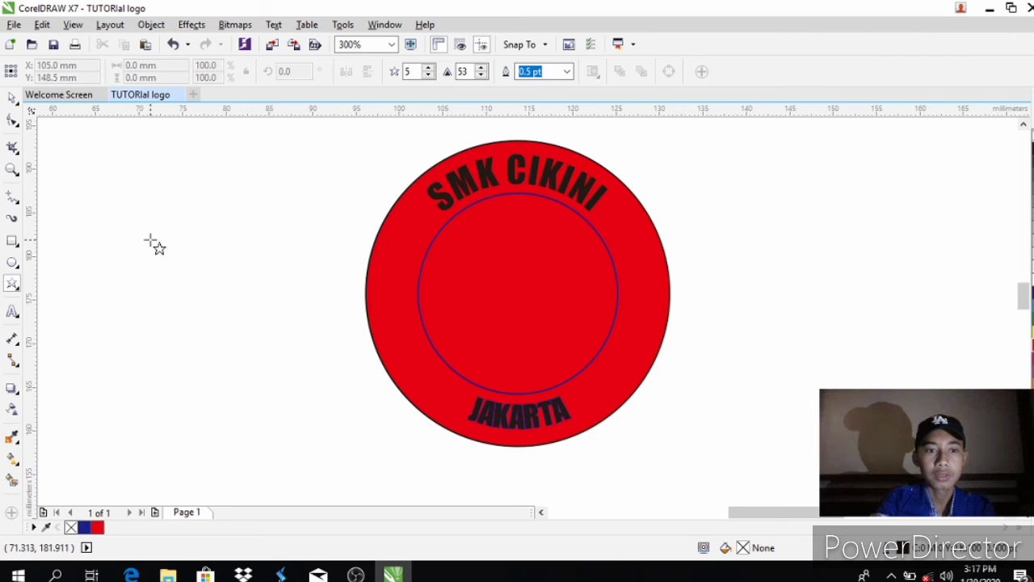
{"action": "left_click_drag", "start_coordinate": [150, 238], "coordinate": [194, 279]}
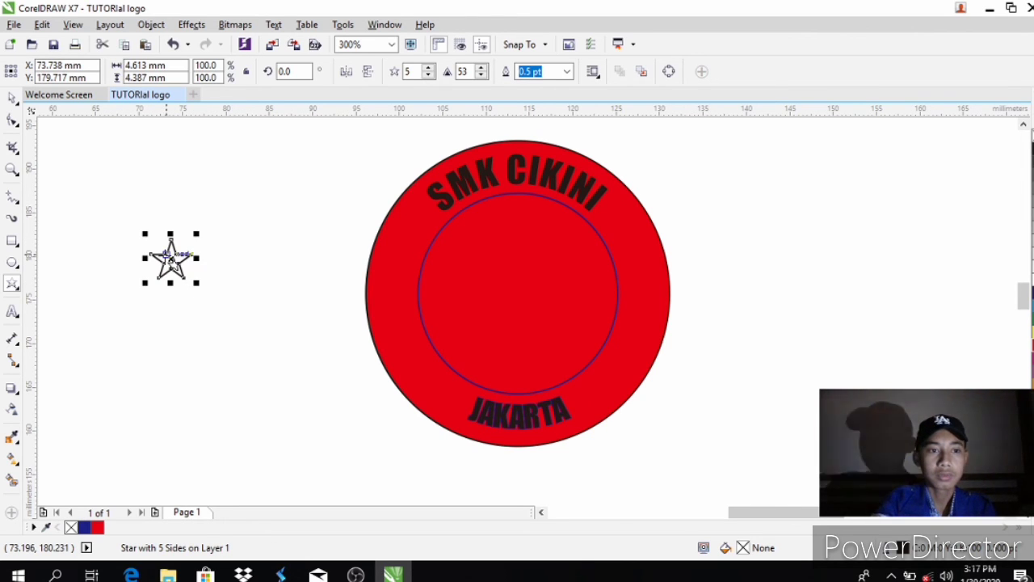
- Move the star into the left side of the ring between the circles and place a copy on the right side
{"action": "left_click", "coordinate": [12, 97]}
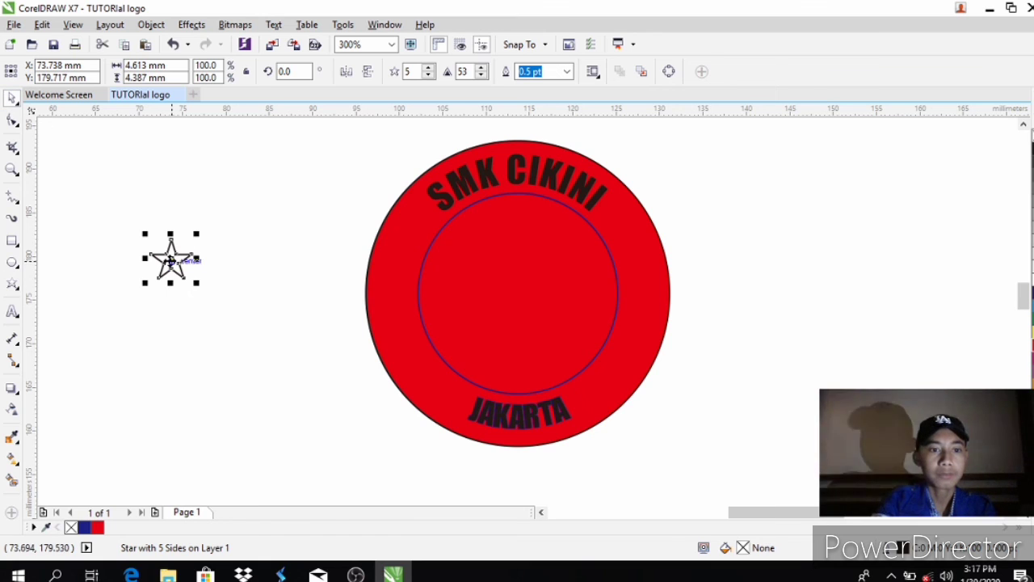
{"action": "left_click_drag", "start_coordinate": [170, 260], "coordinate": [390, 295]}
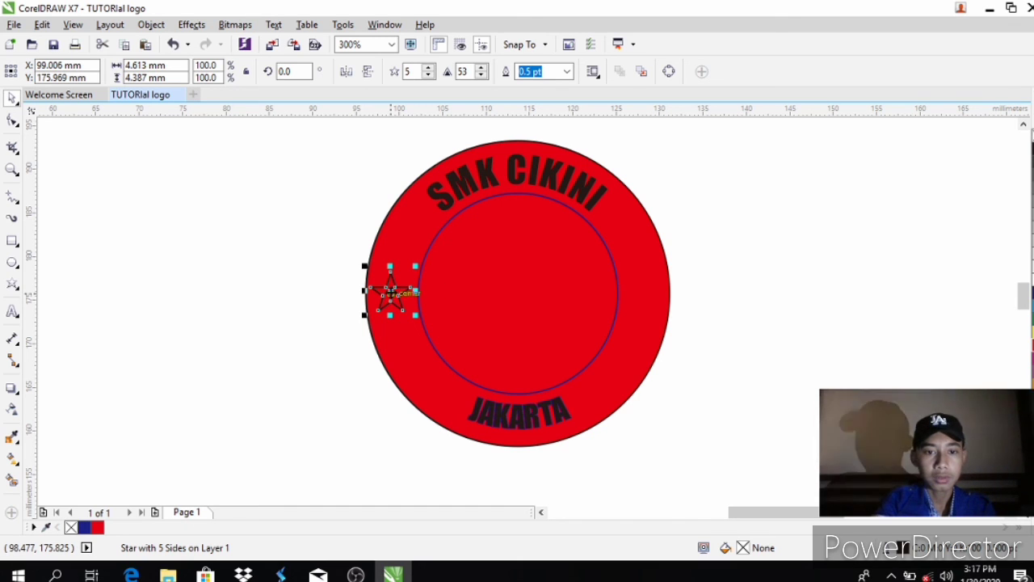
{"action": "left_click", "coordinate": [392, 293]}
{"action": "left_click", "coordinate": [392, 293]}
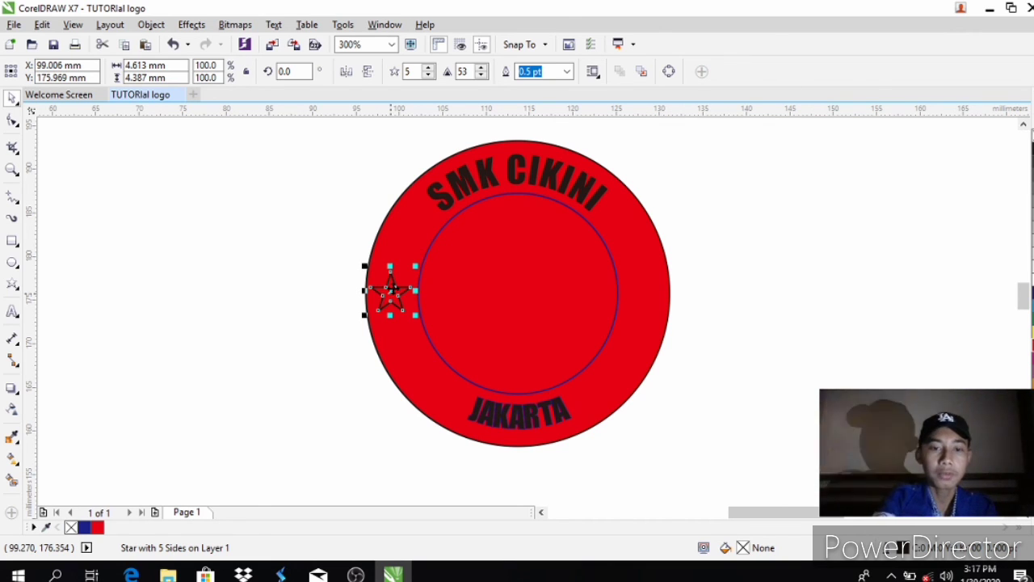
{"action": "left_click_drag", "start_coordinate": [391, 287], "coordinate": [650, 282]}
{"action": "left_click", "coordinate": [769, 277]}
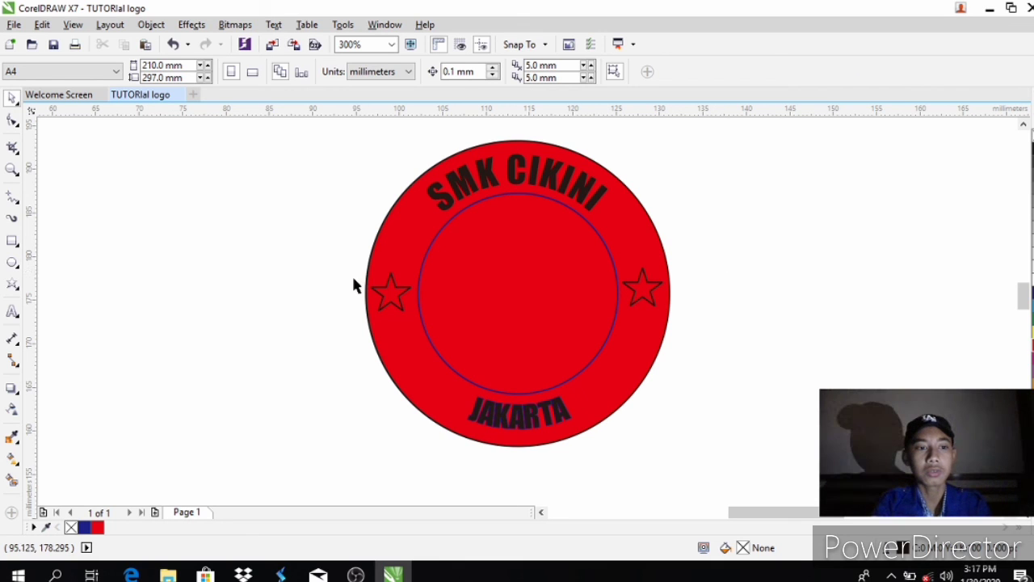
- Save the document and open the export dialog for the logo
{"action": "left_click", "coordinate": [53, 45]}
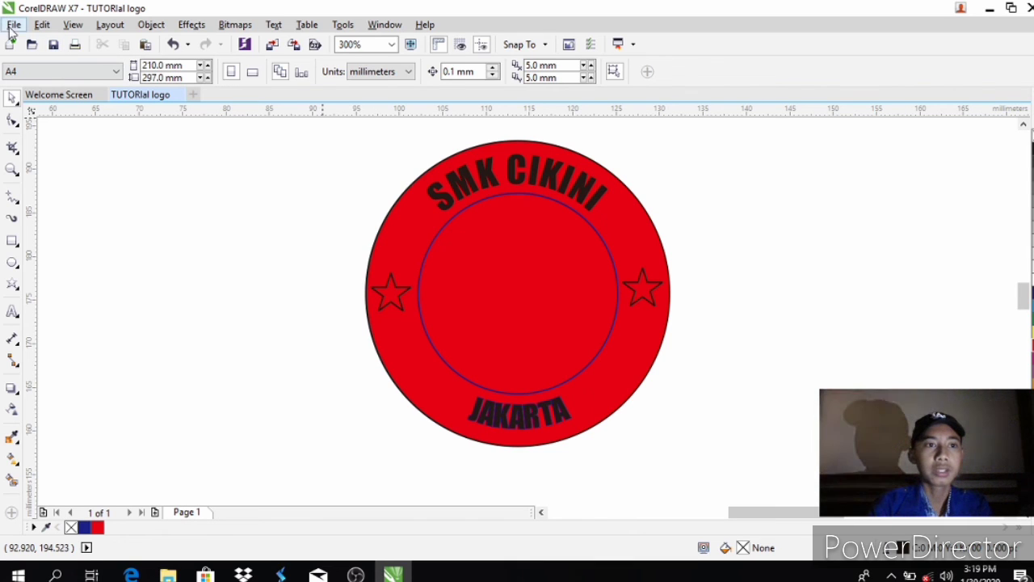
{"action": "left_click", "coordinate": [14, 25]}
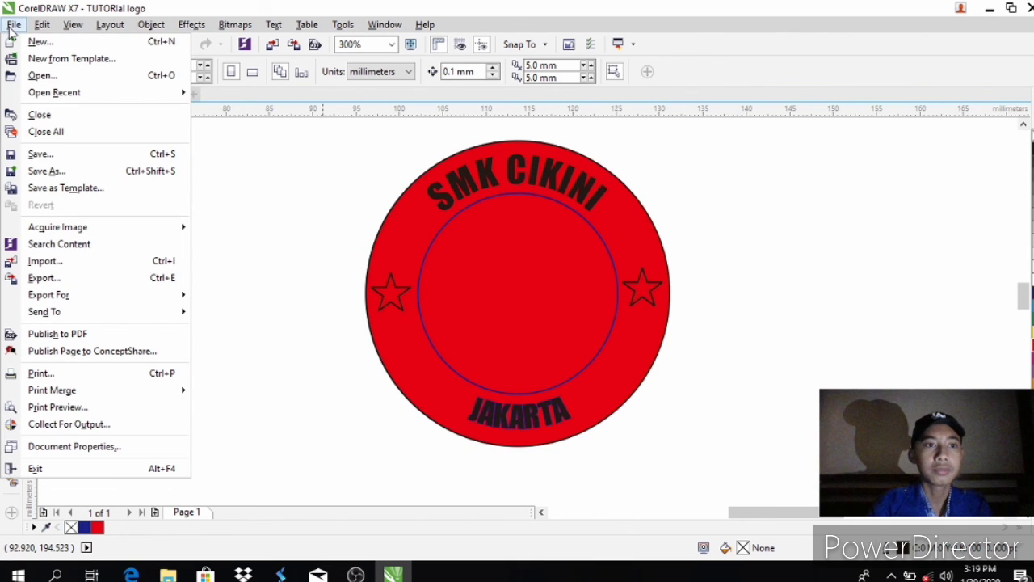
{"action": "left_click", "coordinate": [92, 283]}
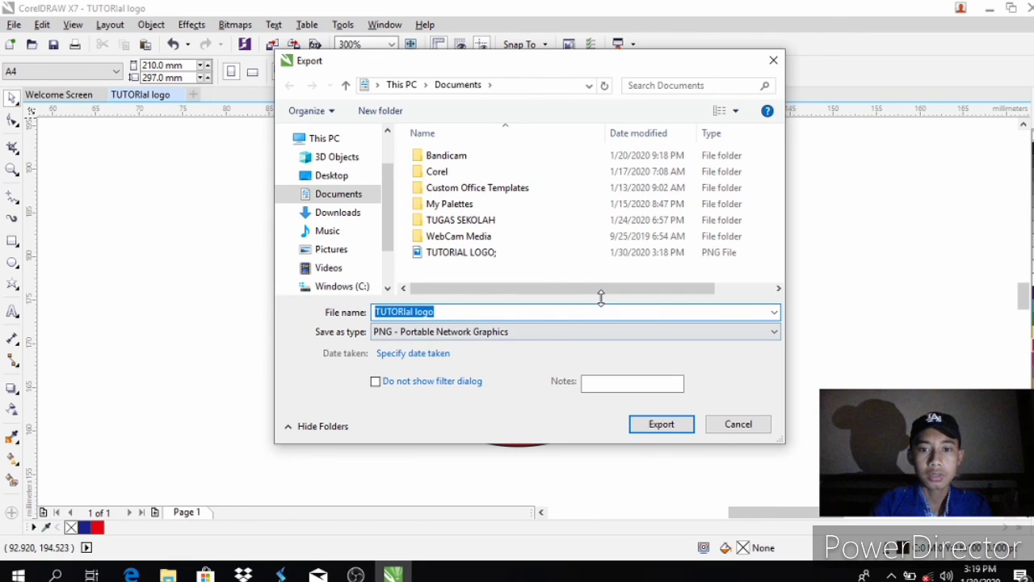
- Name the export file TUTORIAL LOGO2
{"action": "left_click", "coordinate": [618, 308]}
{"action": "key", "text": "BackSpace"}
{"action": "key", "text": "BackSpace"}
{"action": "key", "text": "BackSpace"}
{"action": "key", "text": "BackSpace"}
{"action": "key", "text": "BackSpace"}
{"action": "key", "text": "BackSpace"}
{"action": "key", "text": "BackSpace"}
{"action": "key", "text": "BackSpace"}
{"action": "key", "text": "BackSpace"}
{"action": "key", "text": "BackSpace"}
{"action": "key", "text": "BackSpace"}
{"action": "key", "text": "BackSpace"}
{"action": "key", "text": "BackSpace"}
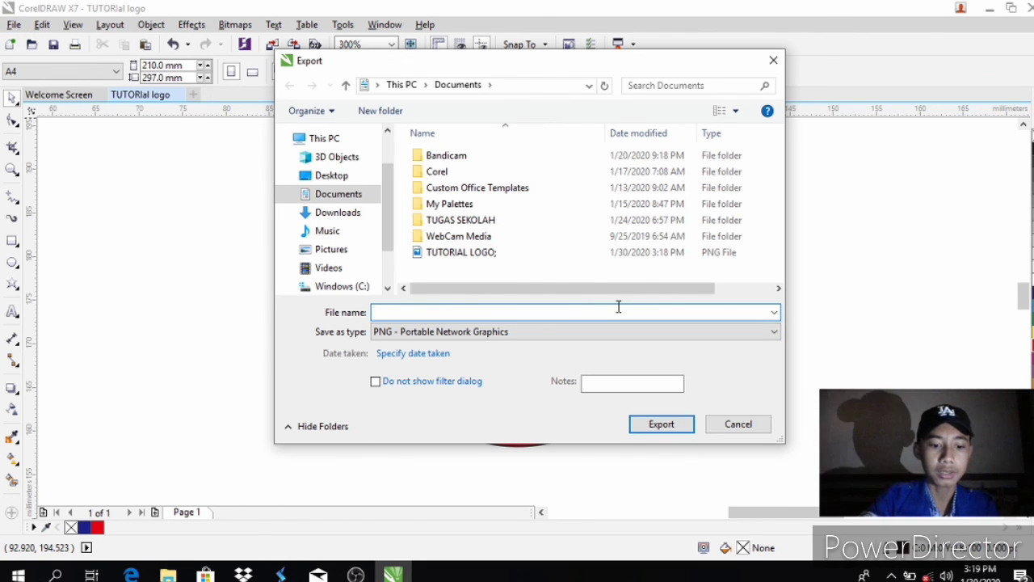
{"action": "type", "text": "TUT"}
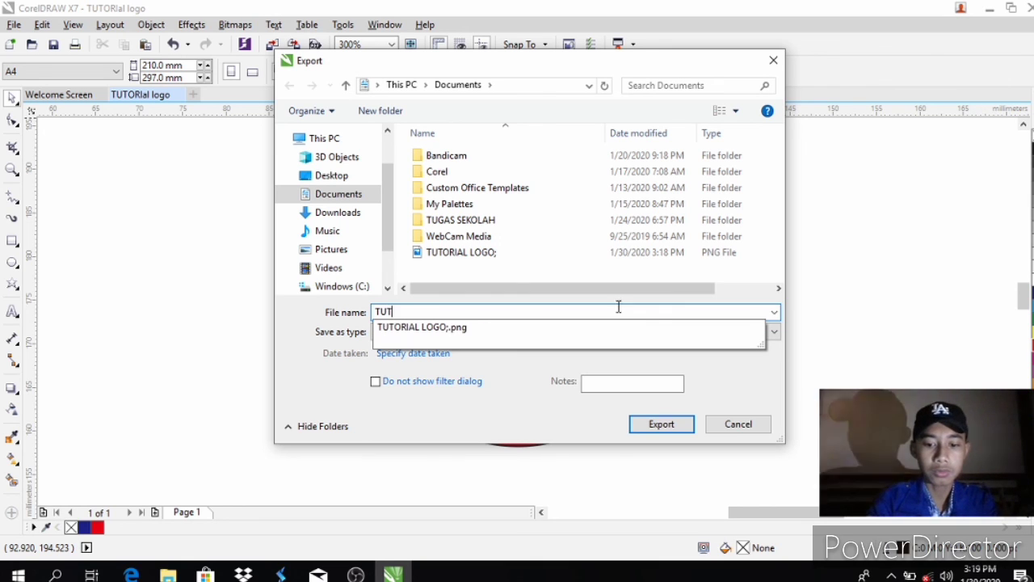
{"action": "type", "text": "ORIAL LOGO"}
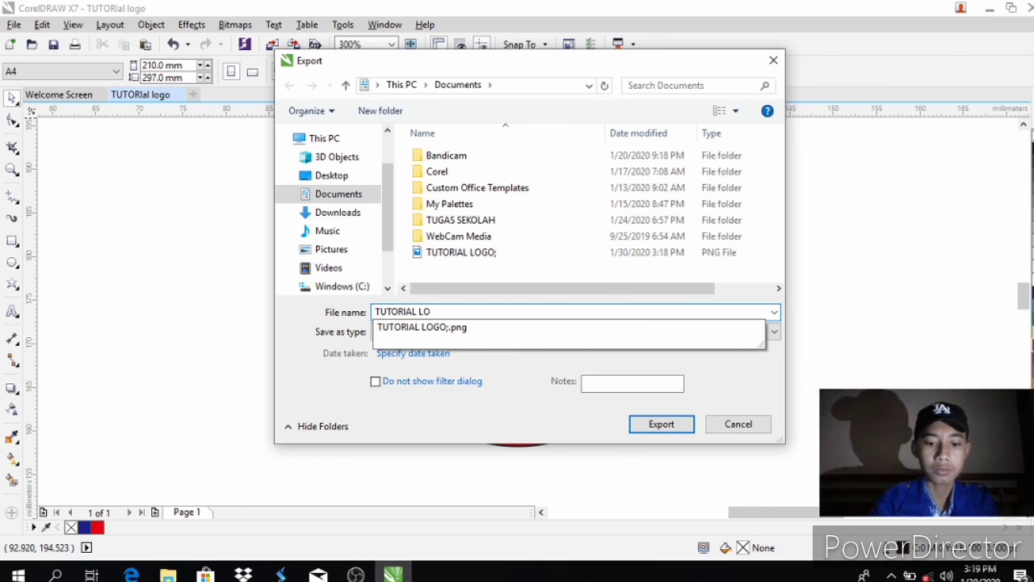
{"action": "left_click", "coordinate": [737, 374]}
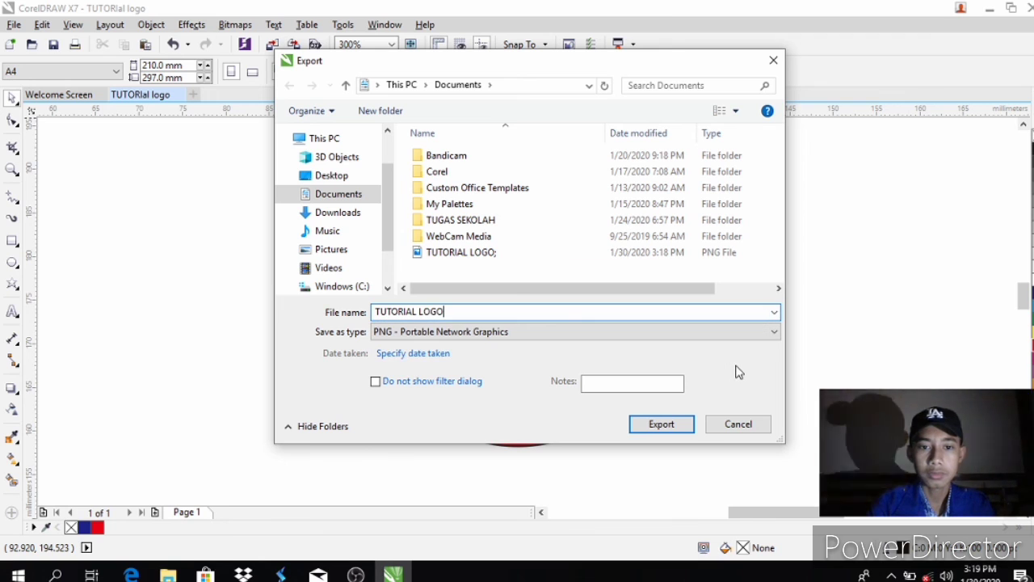
{"action": "type", "text": "2"}
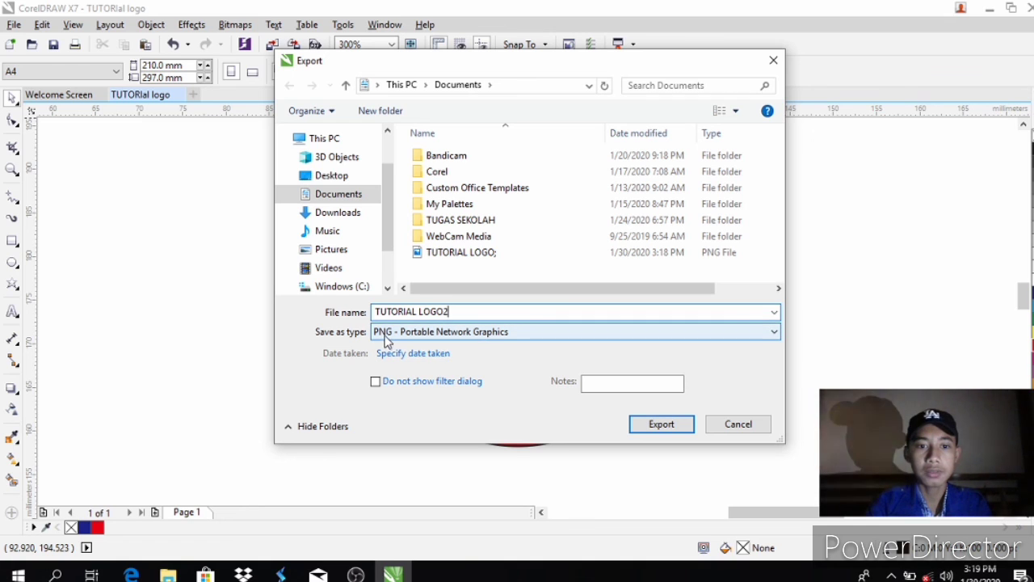
- Export the logo as PNG - Portable Network Graphics, accepting RGB Color (24-bit) with transparency and anti-aliasing
{"action": "left_click", "coordinate": [774, 331]}
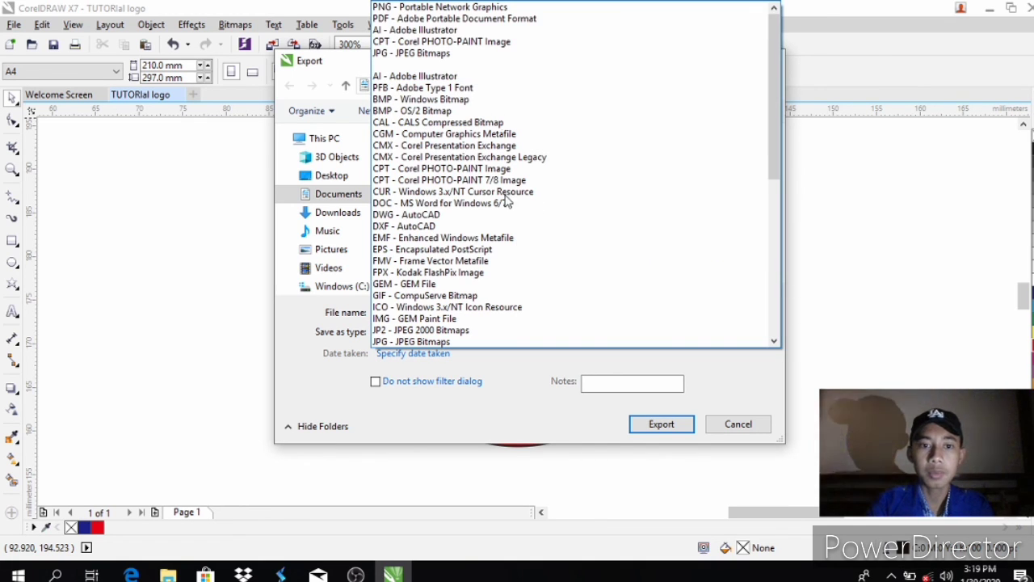
{"action": "left_click", "coordinate": [509, 7]}
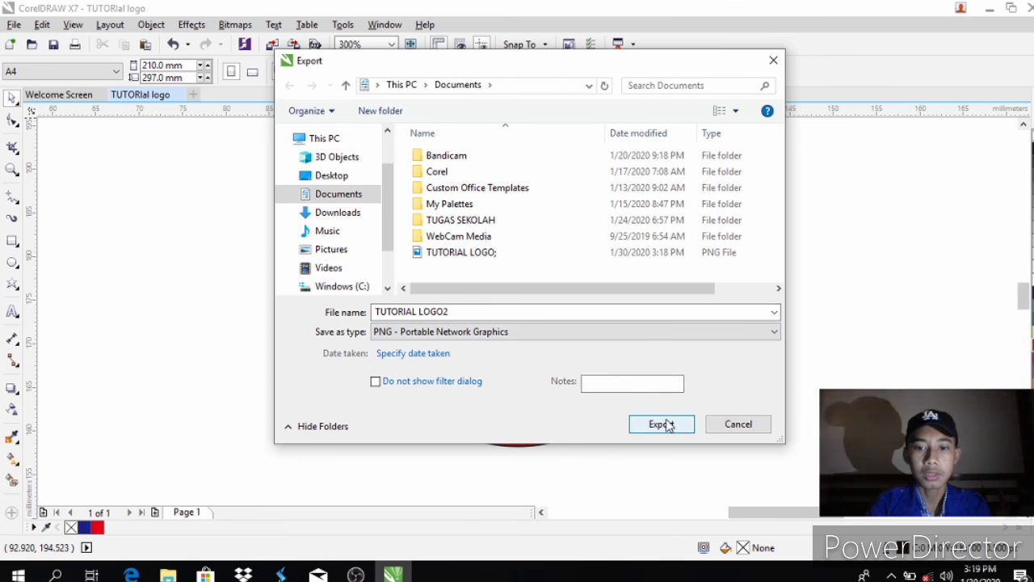
{"action": "left_click", "coordinate": [667, 424]}
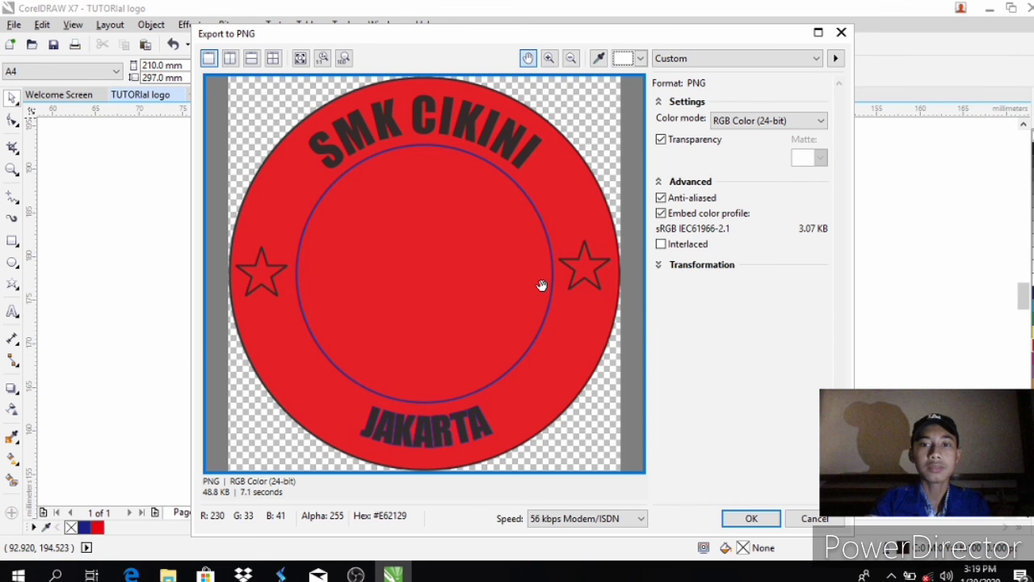
{"action": "key", "text": "Return"}
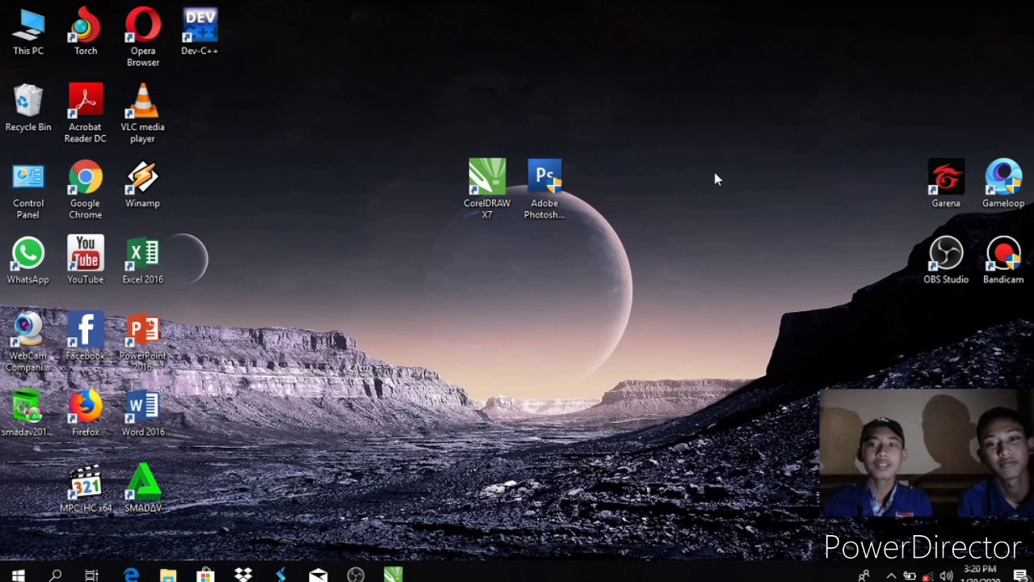